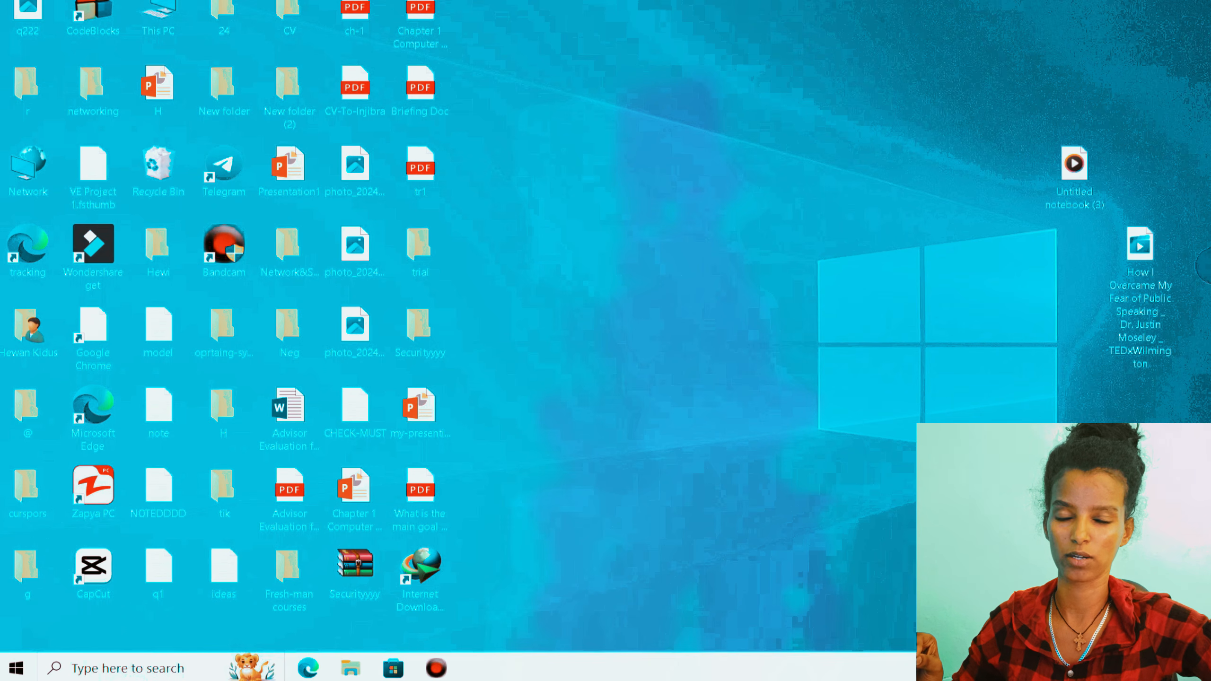
# Play the "How I Overcame My Fear of Public Speaking" video from the desktop, skipping ahead to about 3:40 before pausing it.
pyautogui.doubleClick(1078, 176)
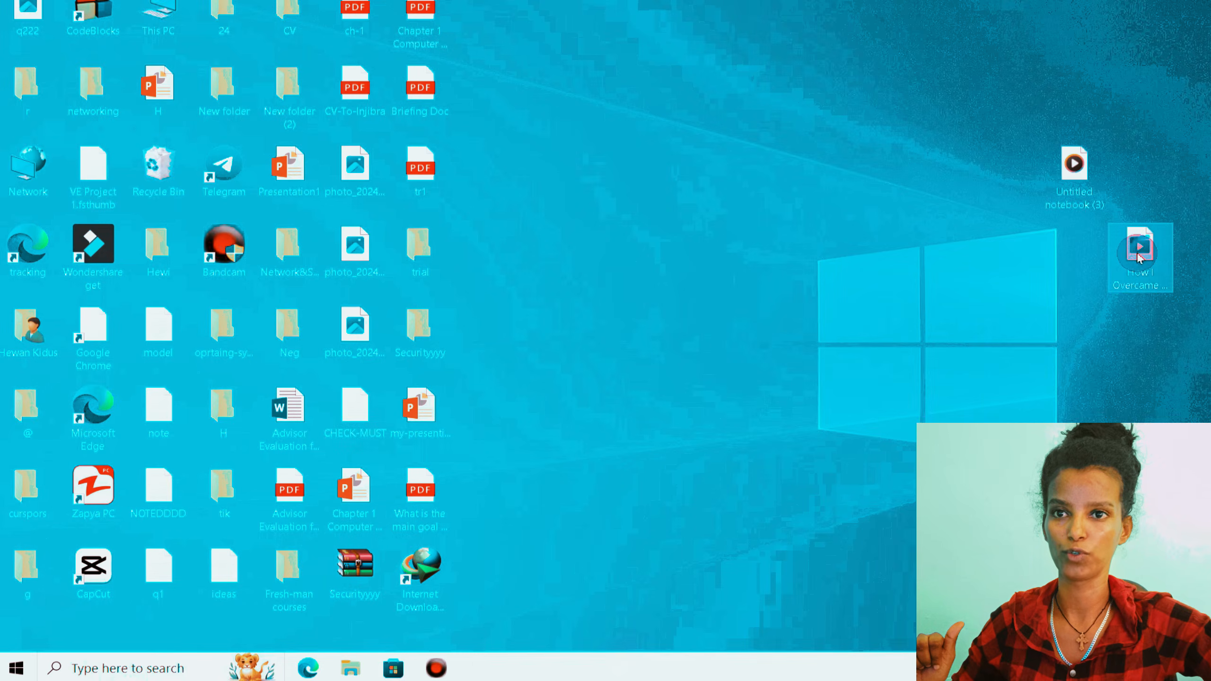
pyautogui.doubleClick(1139, 257)
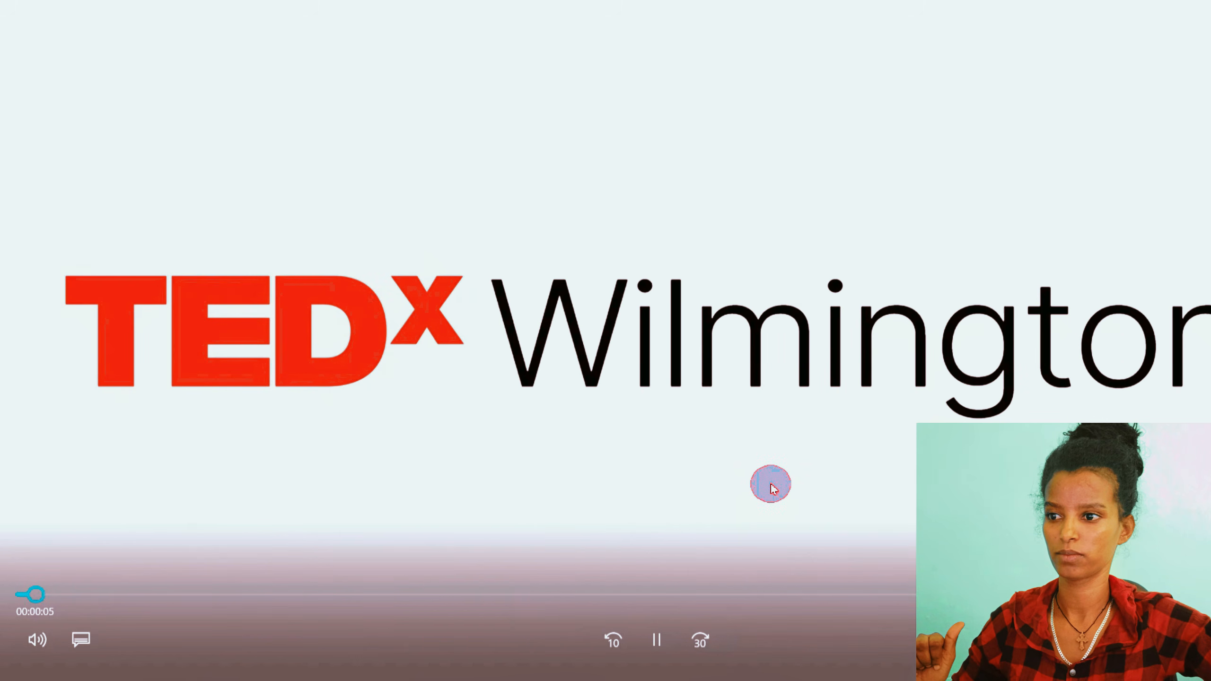
pyautogui.click(433, 602)
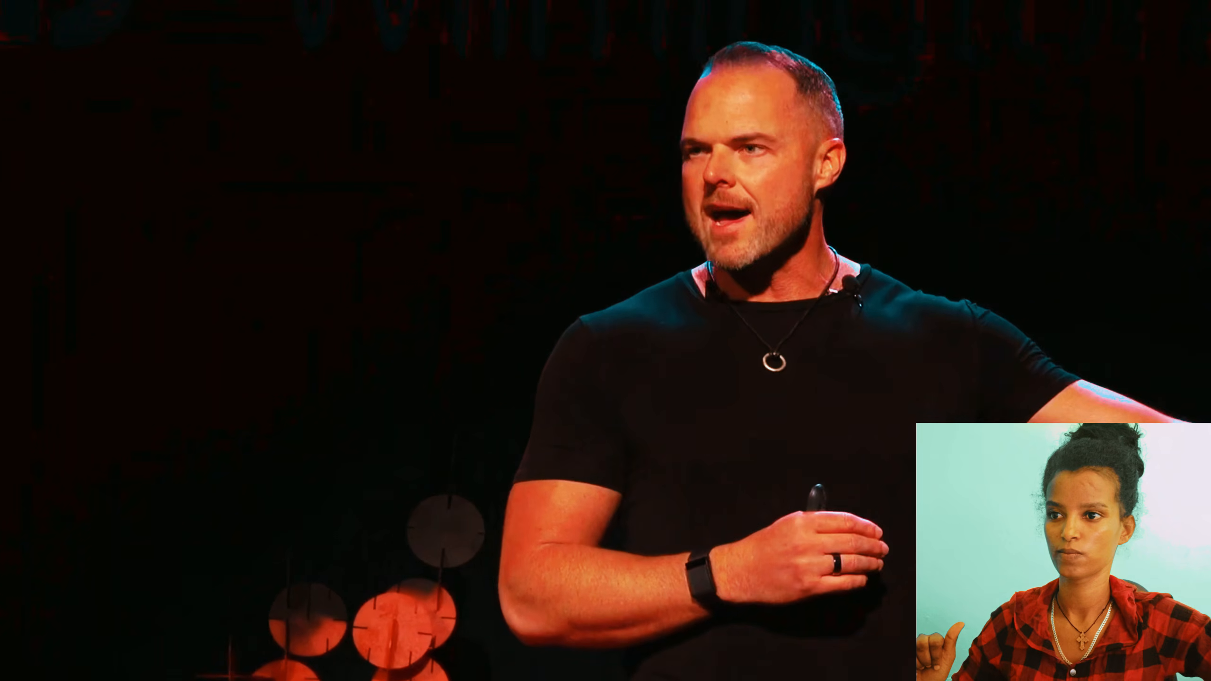
pyautogui.moveTo(796, 414)
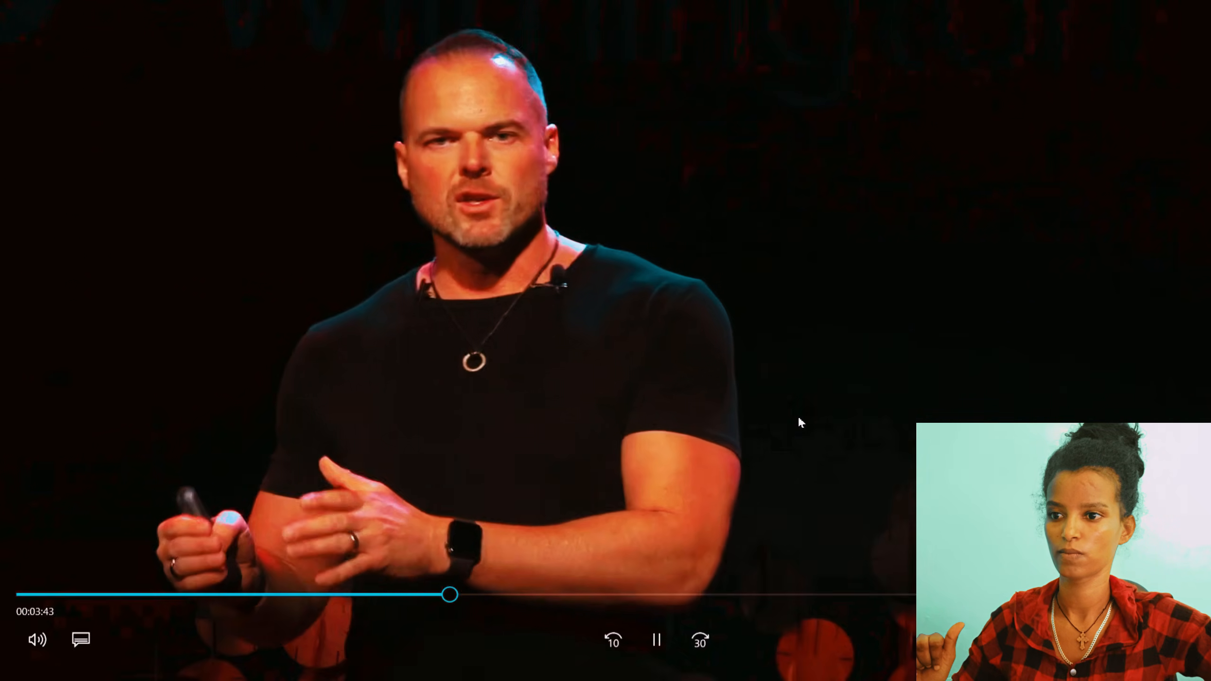
pyautogui.click(656, 619)
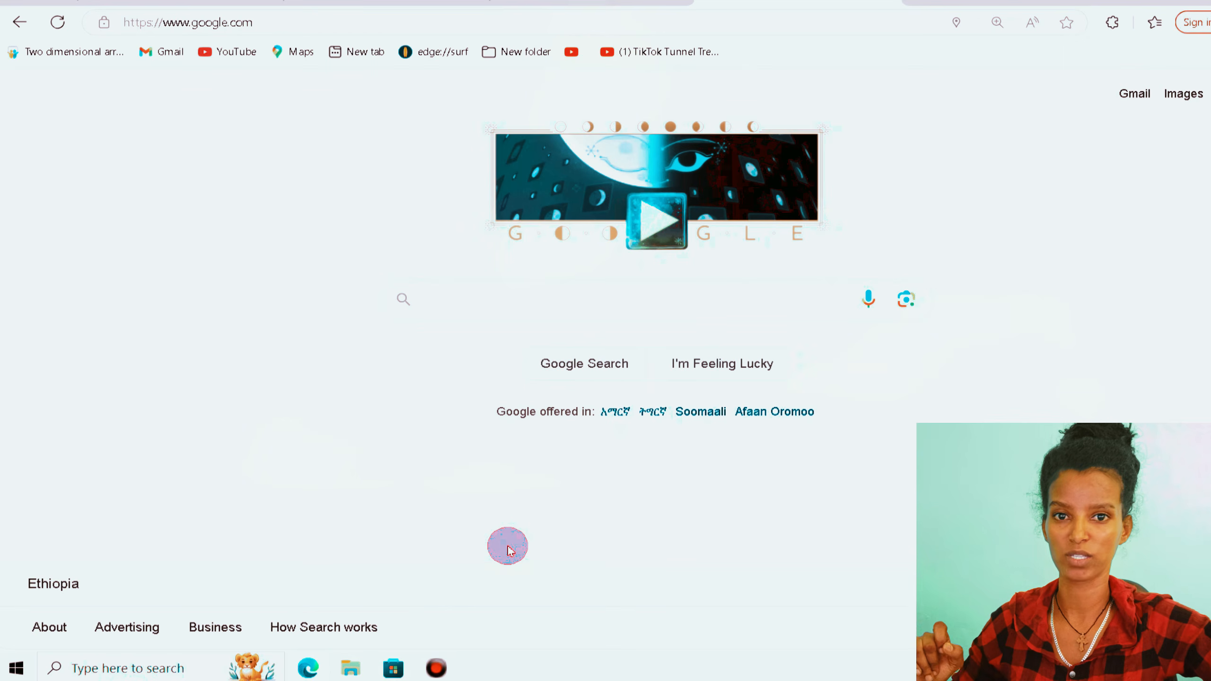
# Search Google for "riverside.fm/transcription".
pyautogui.click(453, 303)
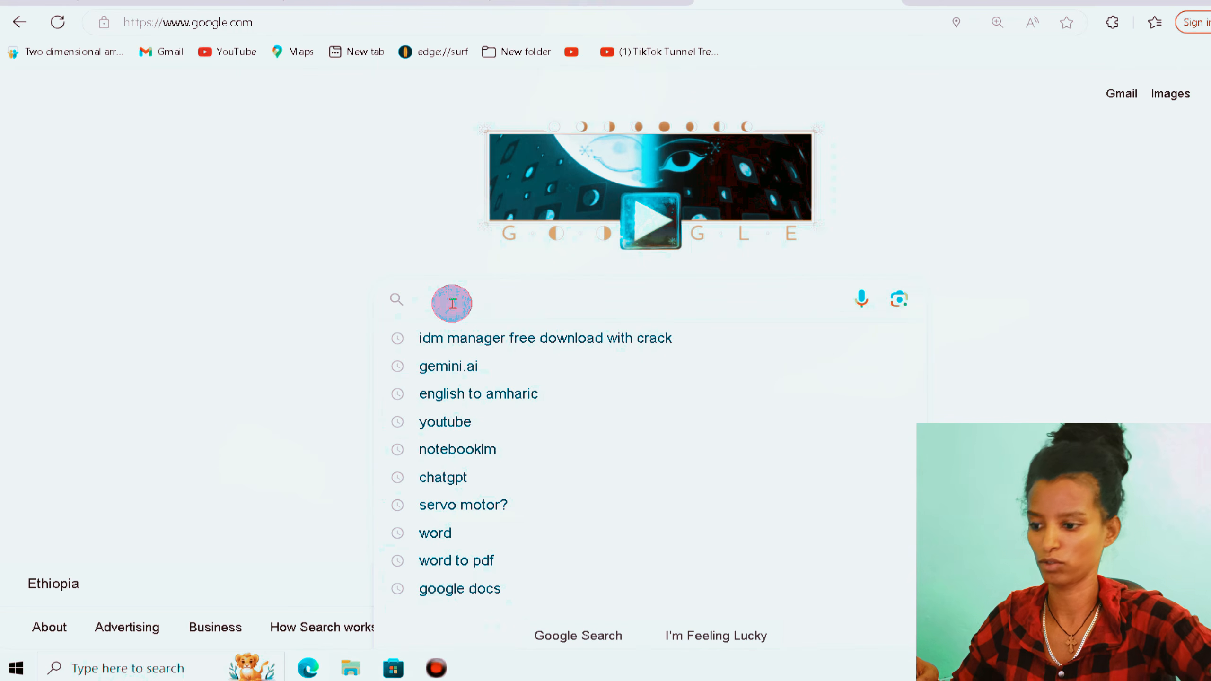
pyautogui.write('r')
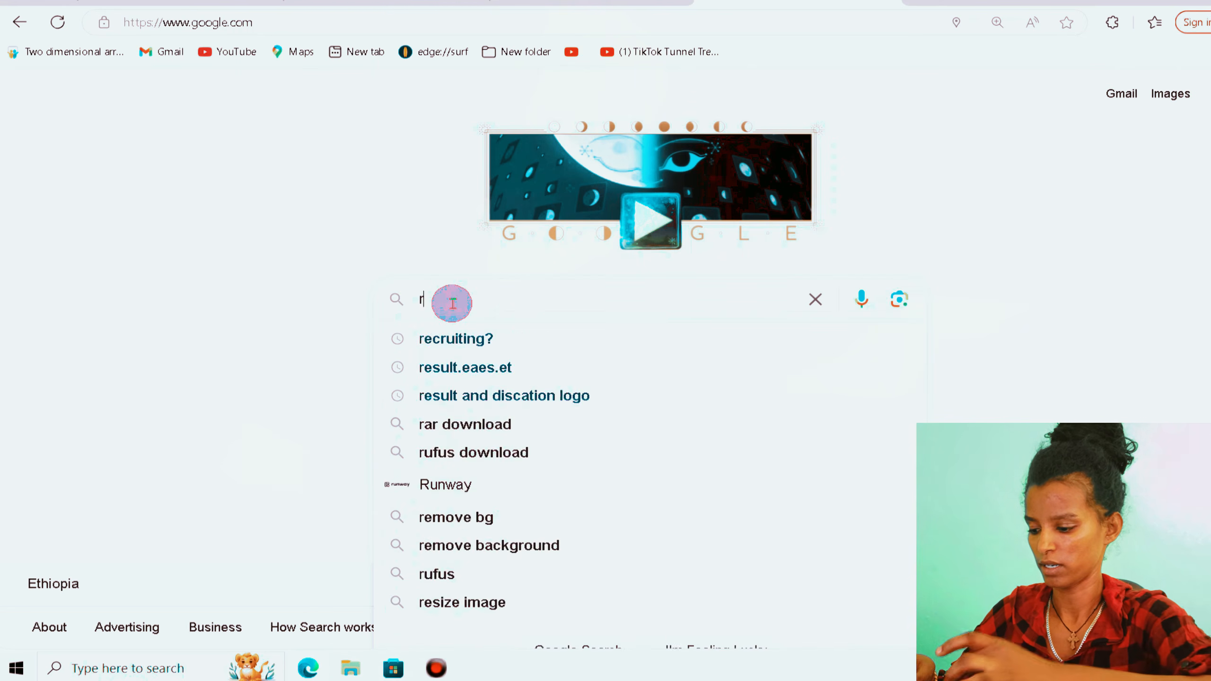
pyautogui.write('iversside')
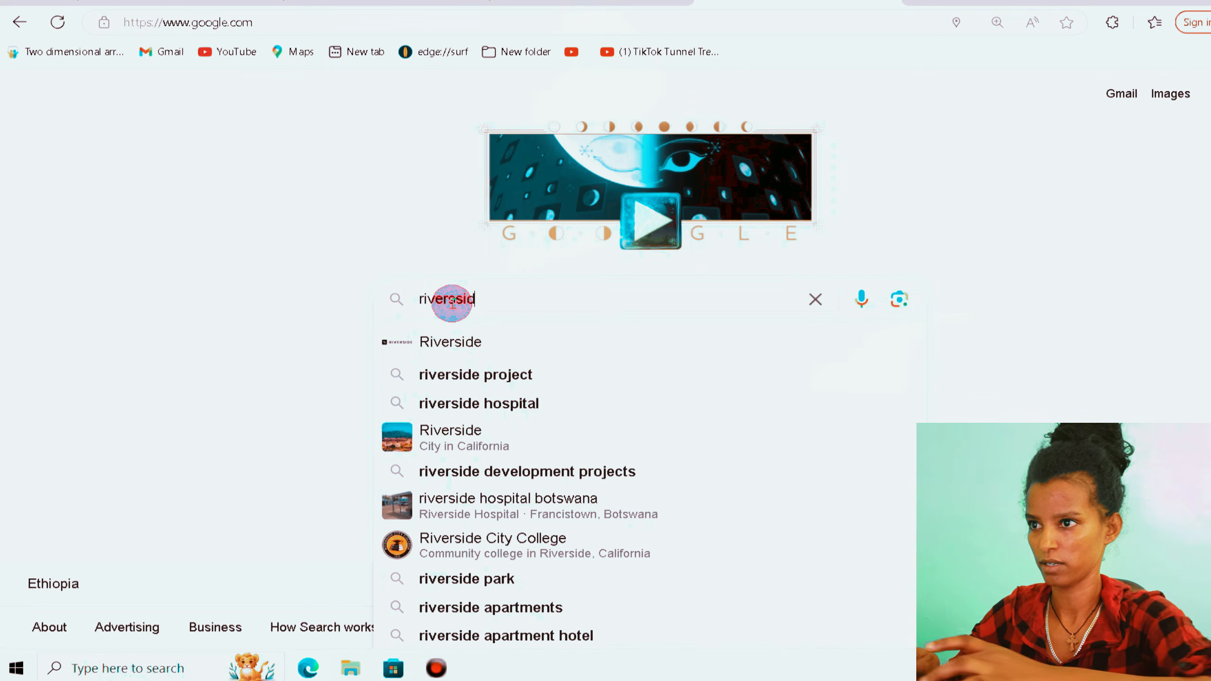
pyautogui.click(452, 300)
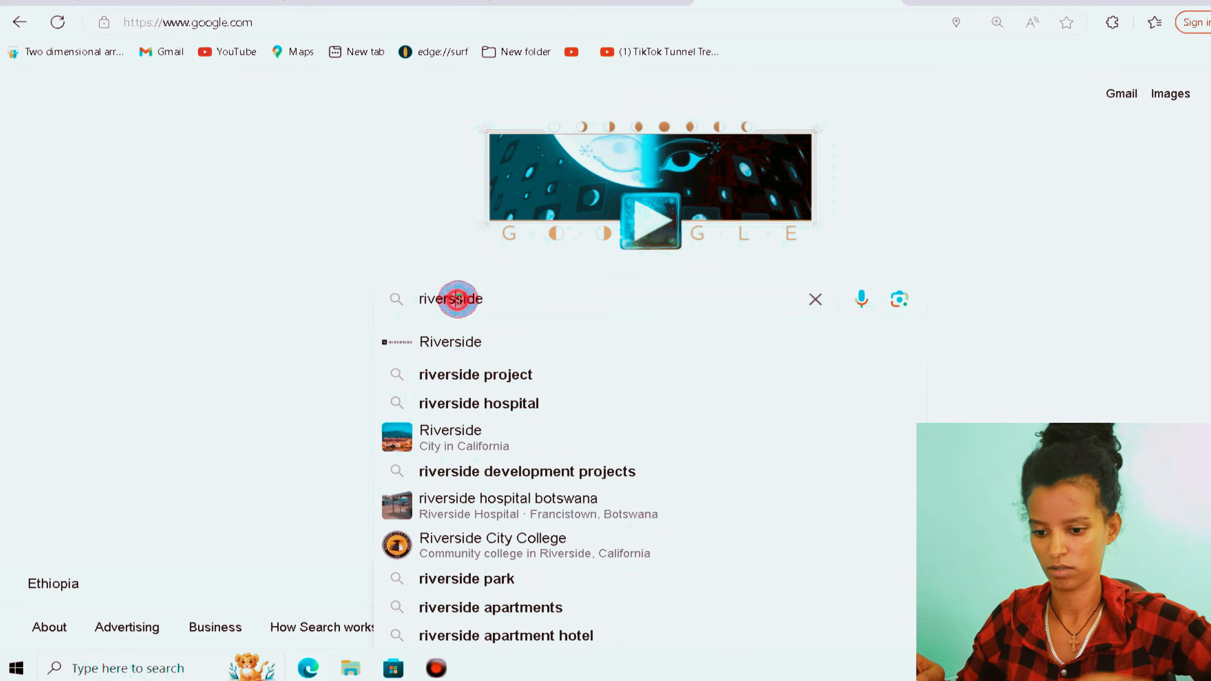
pyautogui.press('BackSpace')
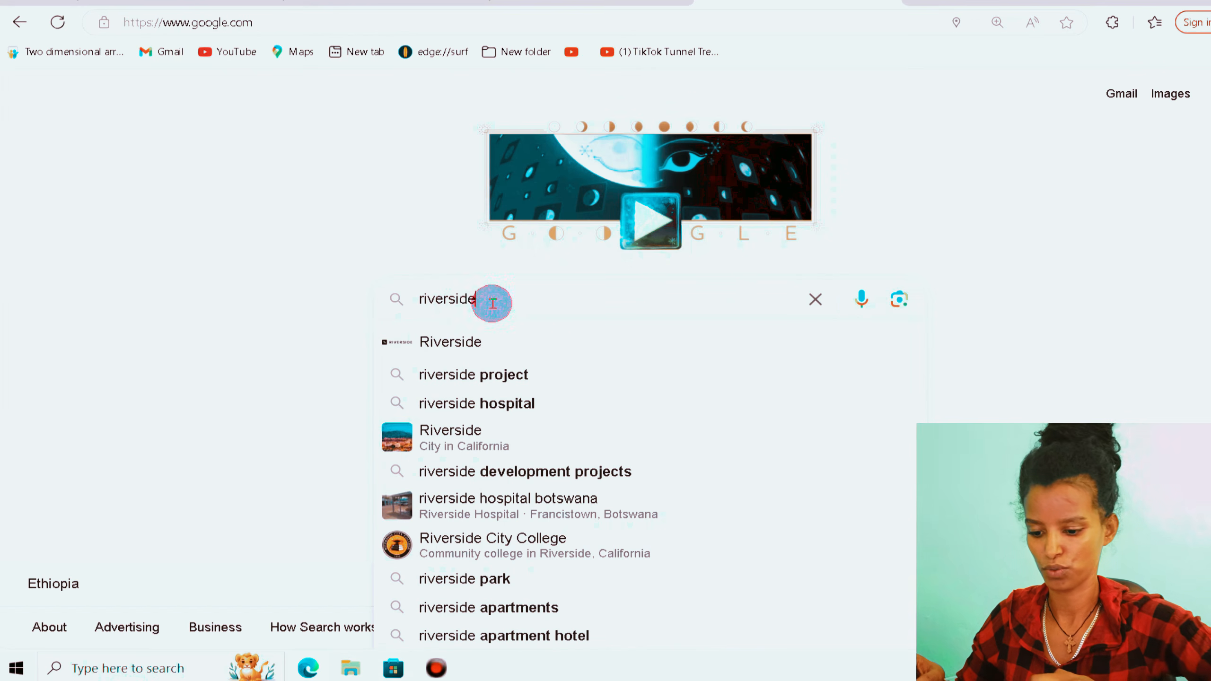
pyautogui.write('.fm')
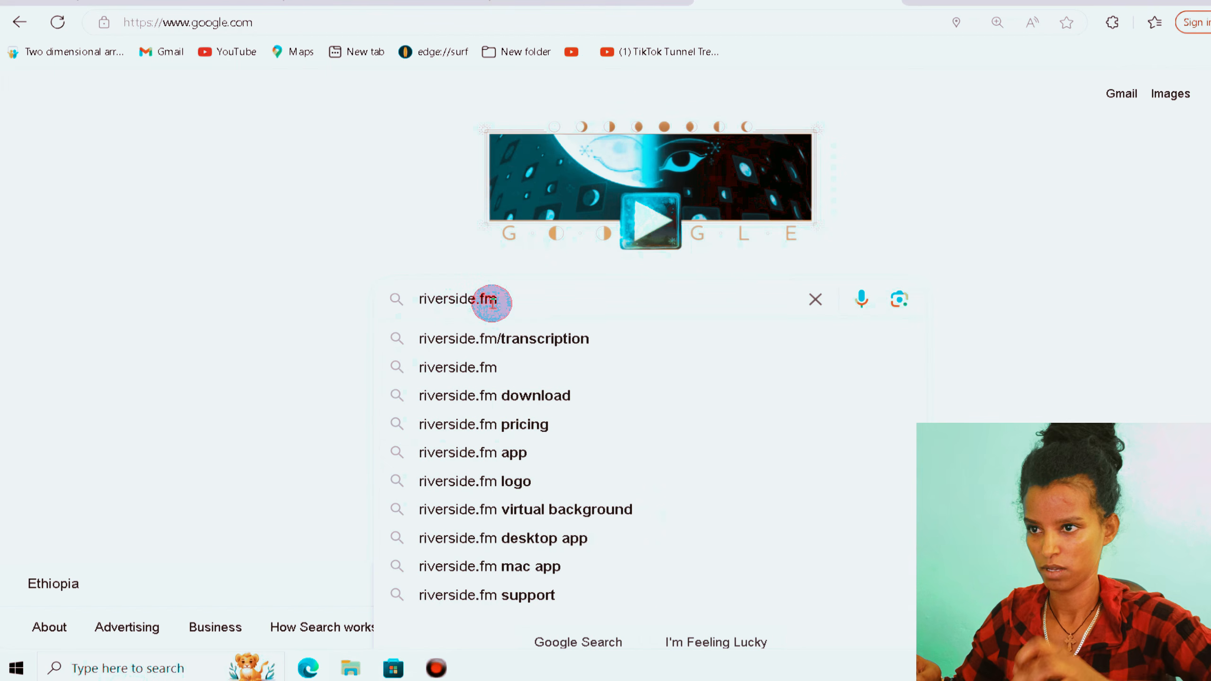
pyautogui.write('/')
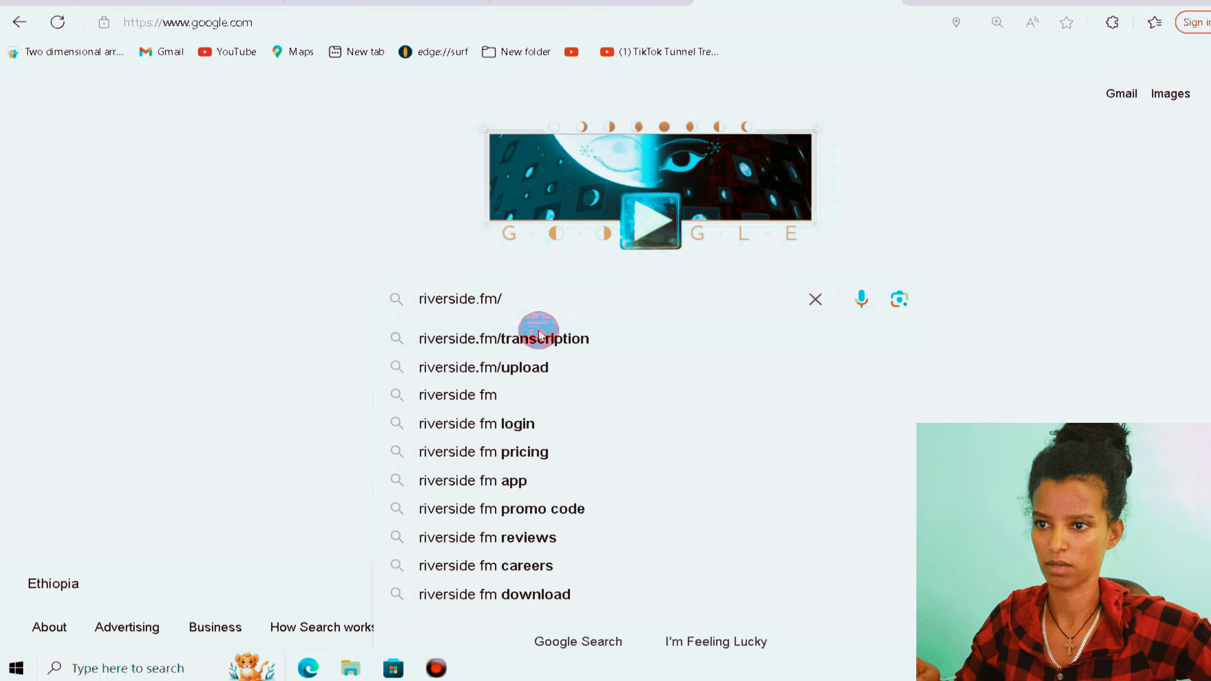
pyautogui.press('Down')
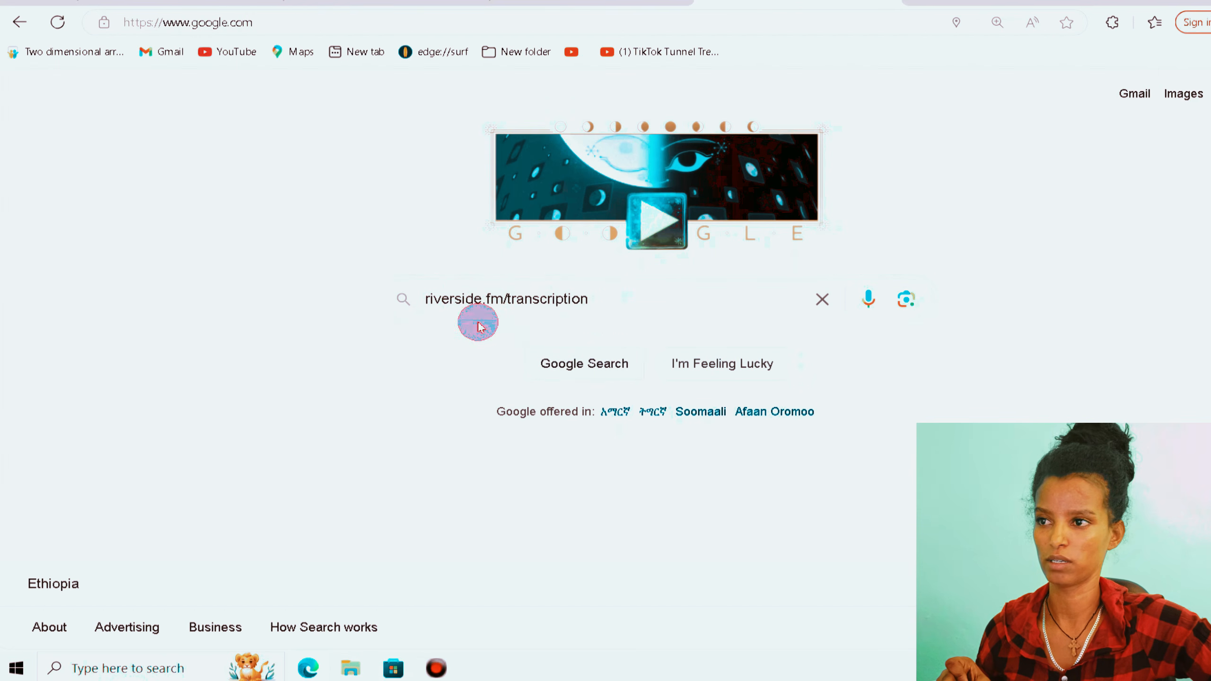
pyautogui.click(599, 370)
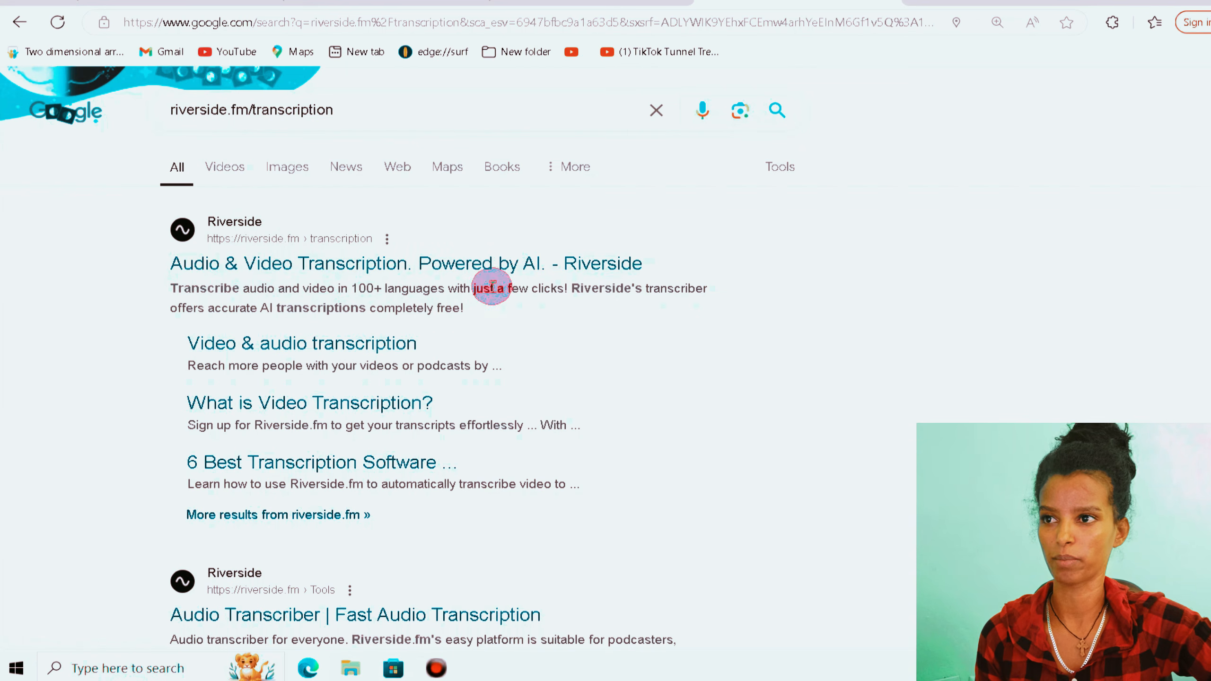
# Open Riverside's Audio & Video Transcription page from the results and start uploading a file to transcribe.
pyautogui.click(199, 263)
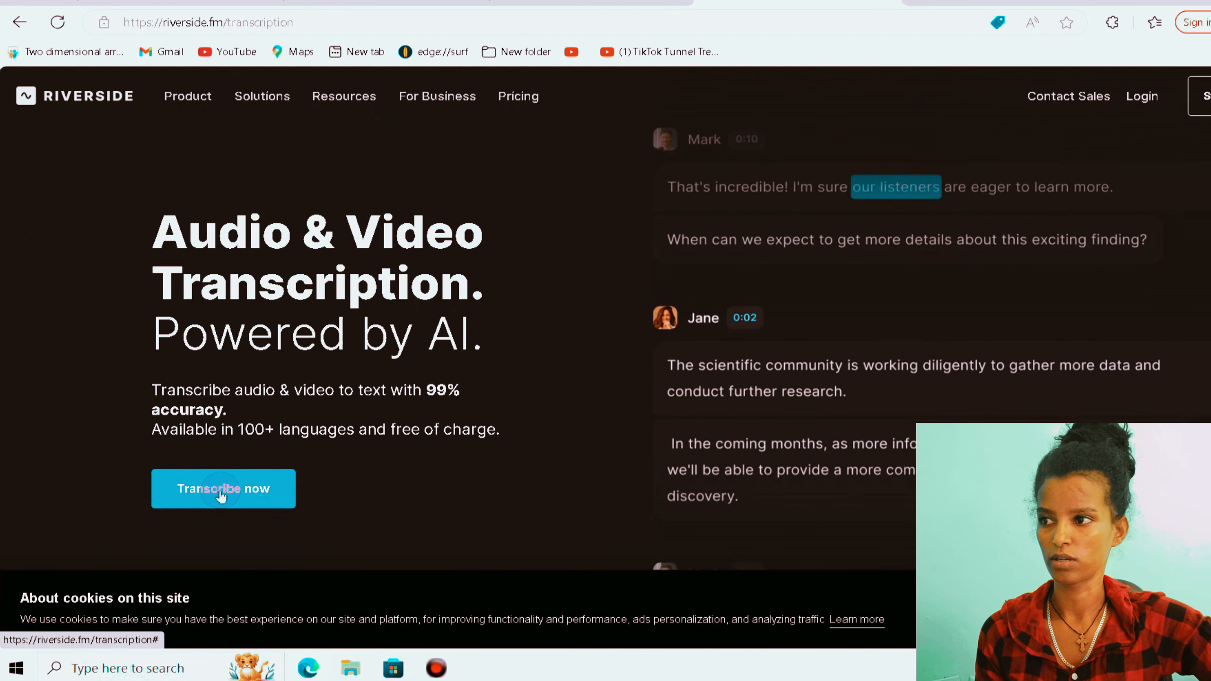
pyautogui.click(223, 490)
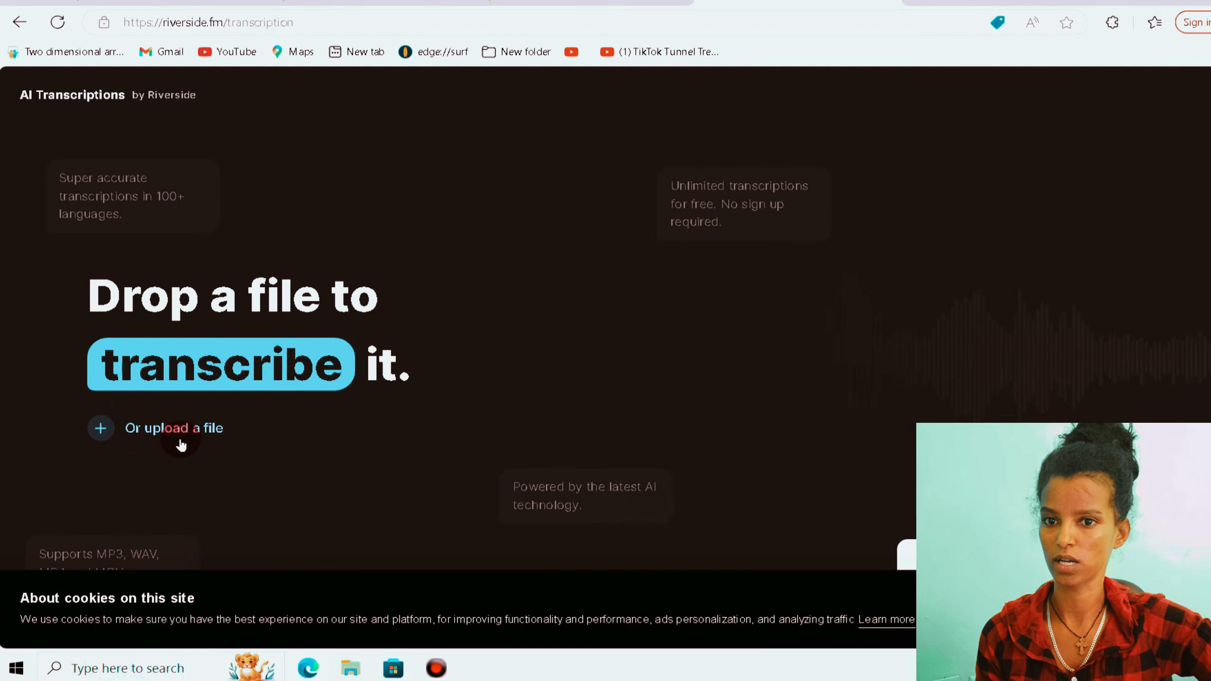
pyautogui.click(99, 429)
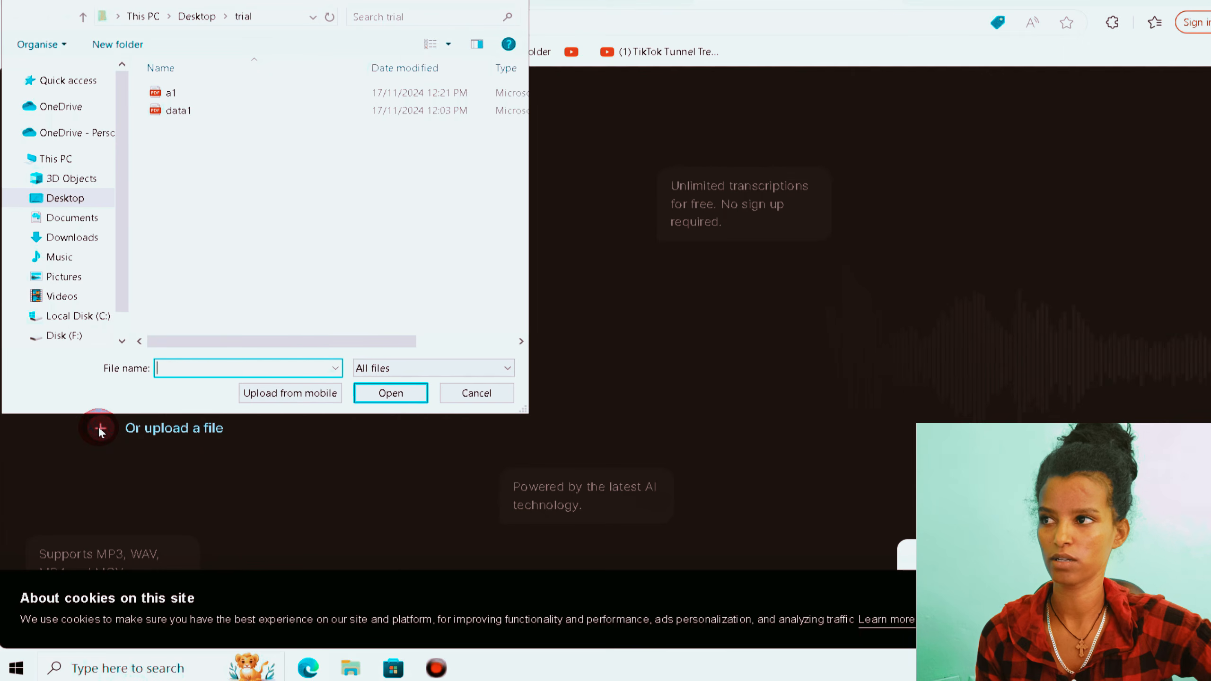
# Browse the Desktop folder for the public-speaking MP4, checking the file on the desktop itself before returning to the upload.
pyautogui.click(52, 204)
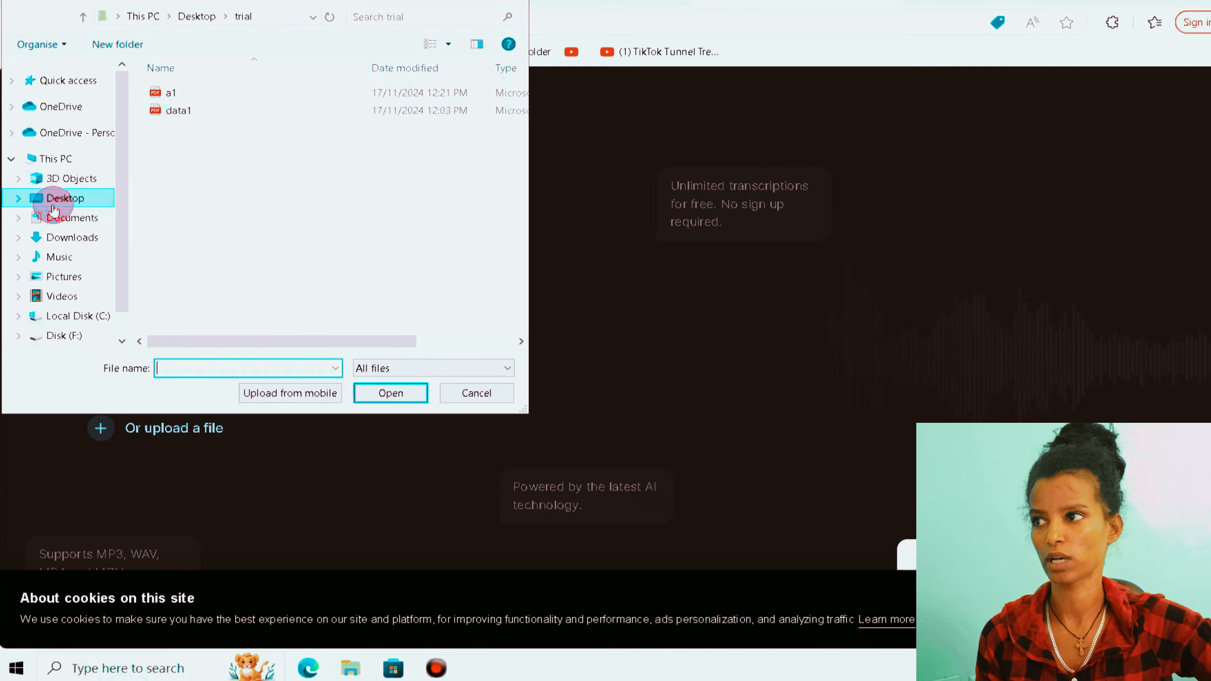
pyautogui.click(61, 205)
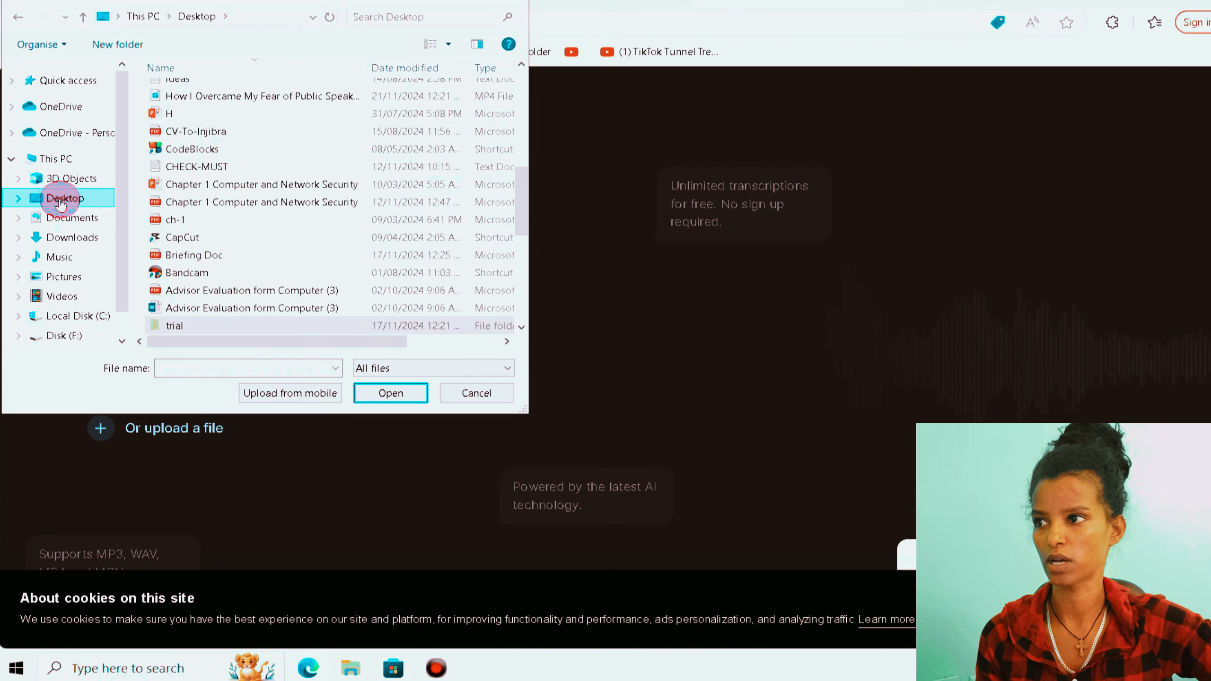
pyautogui.scroll(-2, 295, 238)
pyautogui.scroll(1, 294, 253)
pyautogui.click(294, 265)
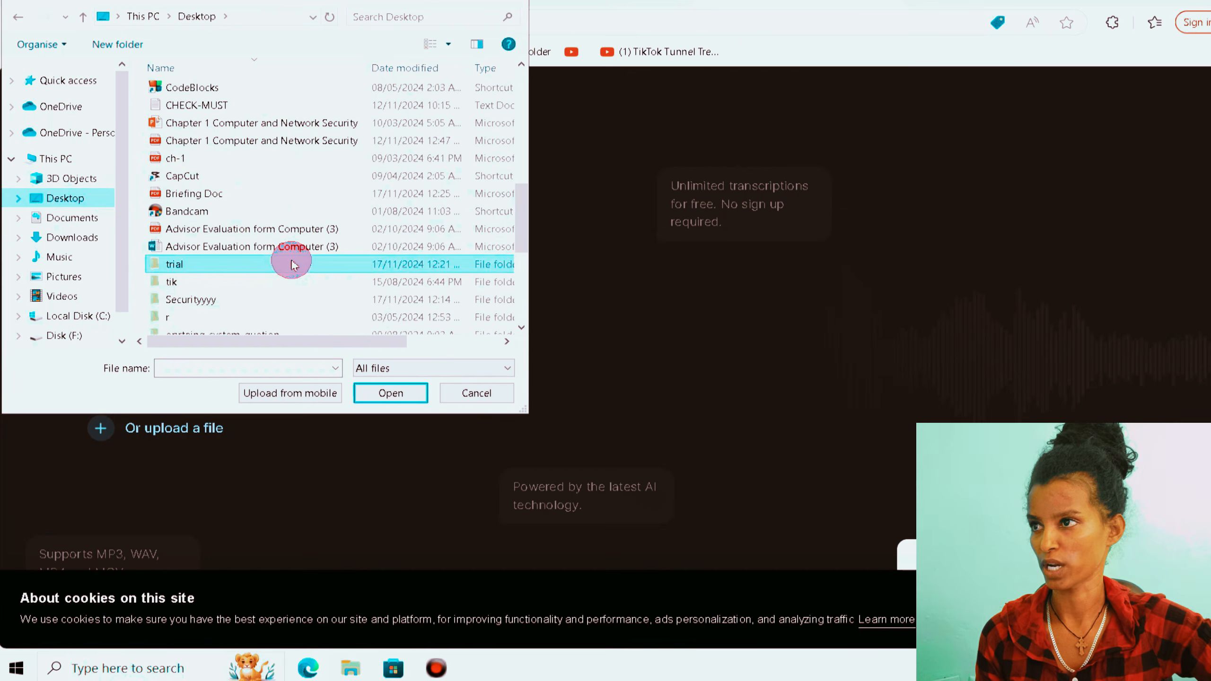
pyautogui.scroll(3, 294, 266)
pyautogui.scroll(-8, 294, 266)
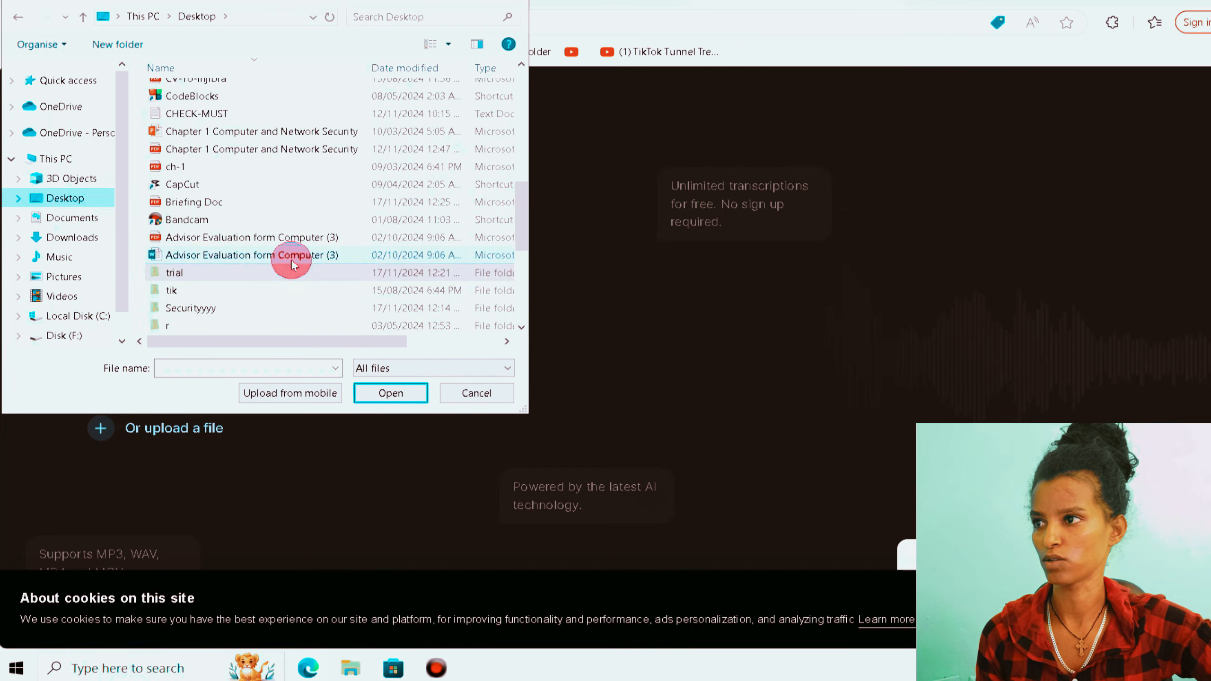
pyautogui.scroll(3, 294, 265)
pyautogui.scroll(6, 294, 265)
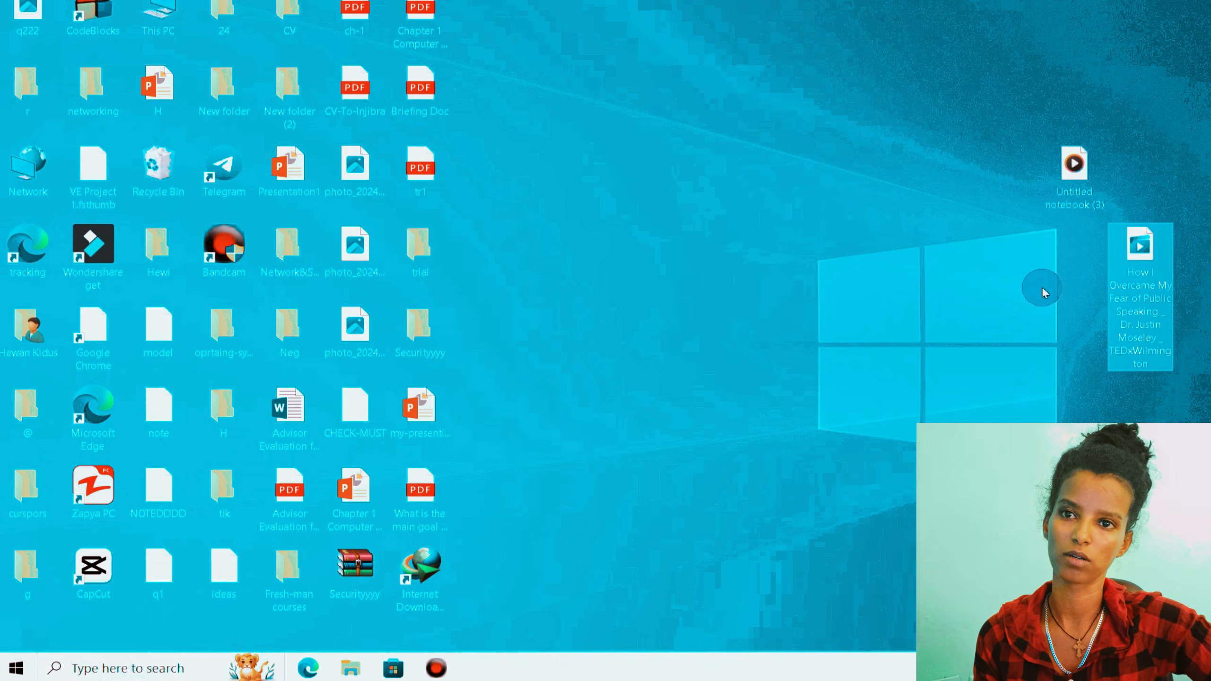
pyautogui.click(1022, 296)
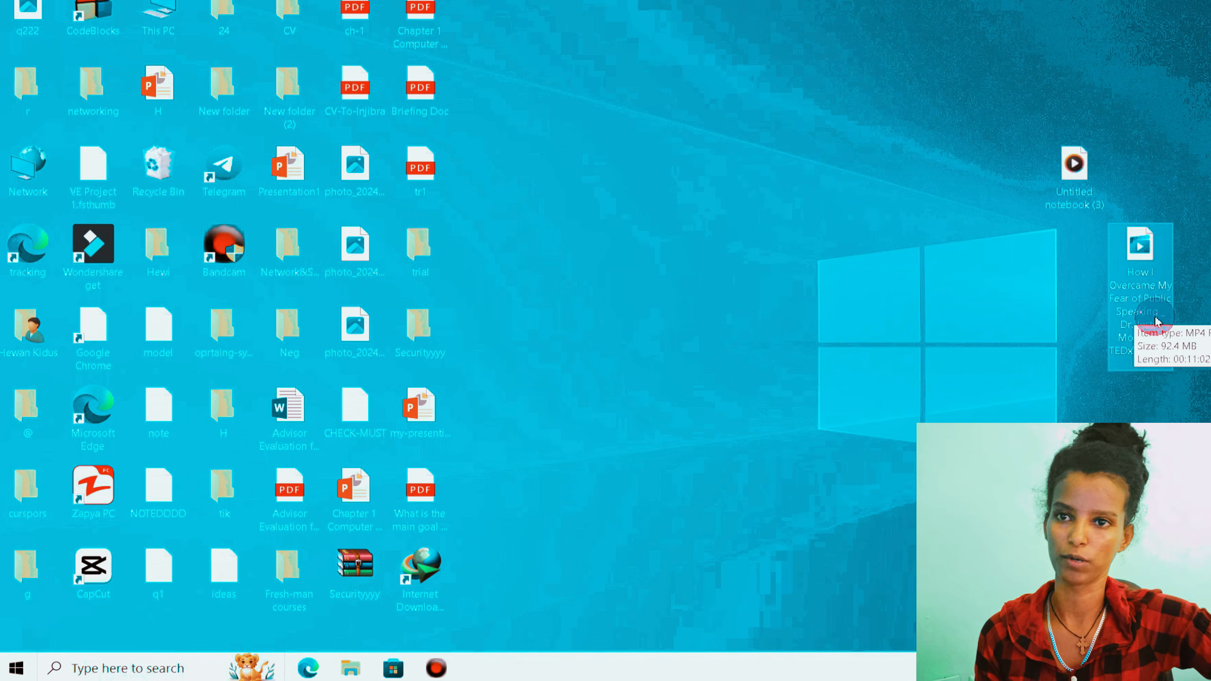
pyautogui.click(314, 659)
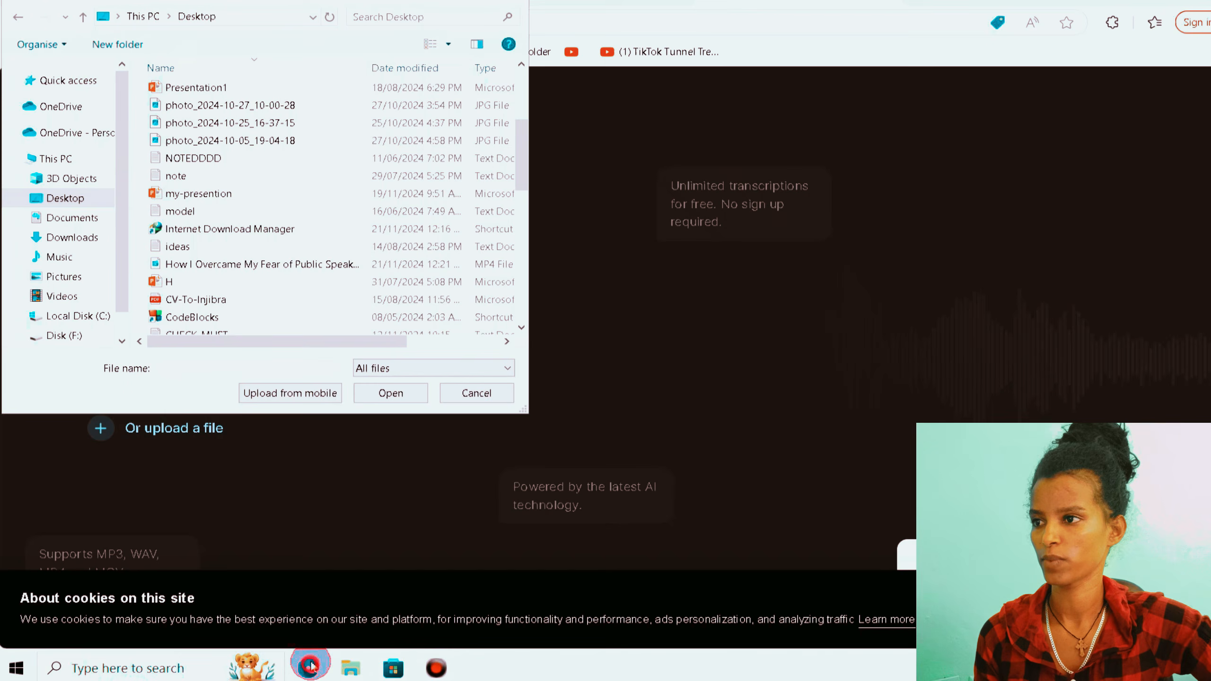
# Upload the "How I Overcame My Fear of Public Speaking" MP4, confirm being human and start transcribing it in English.
pyautogui.click(212, 264)
pyautogui.click(397, 393)
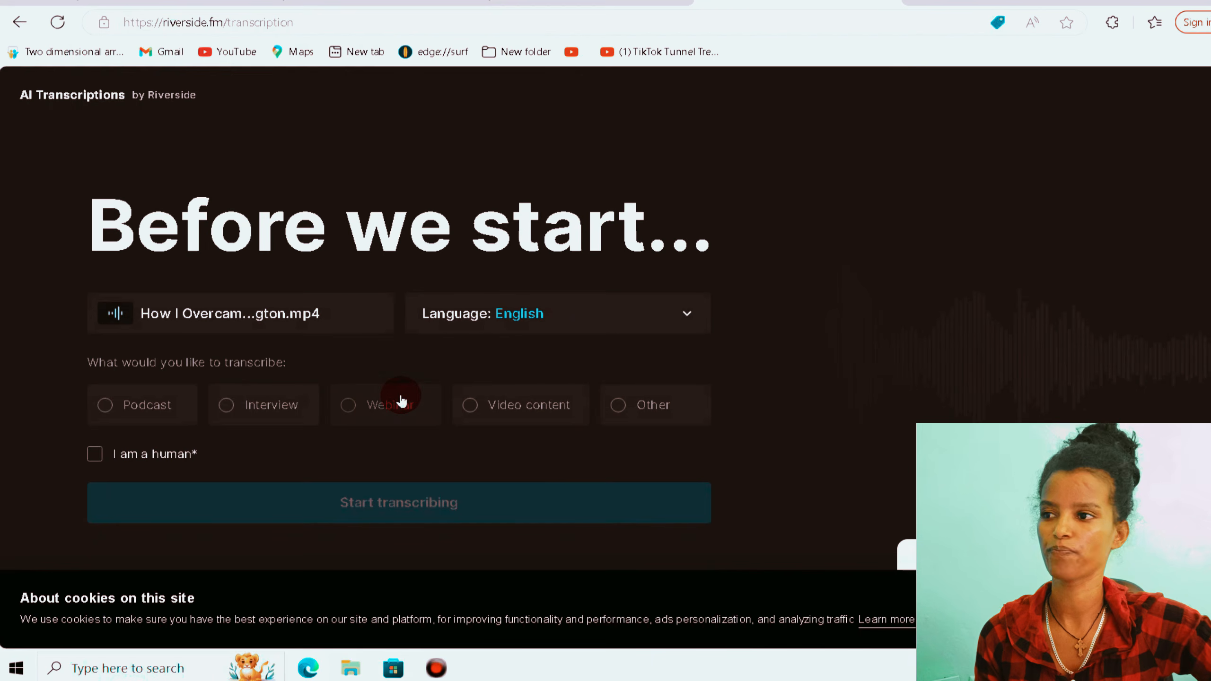
pyautogui.click(97, 456)
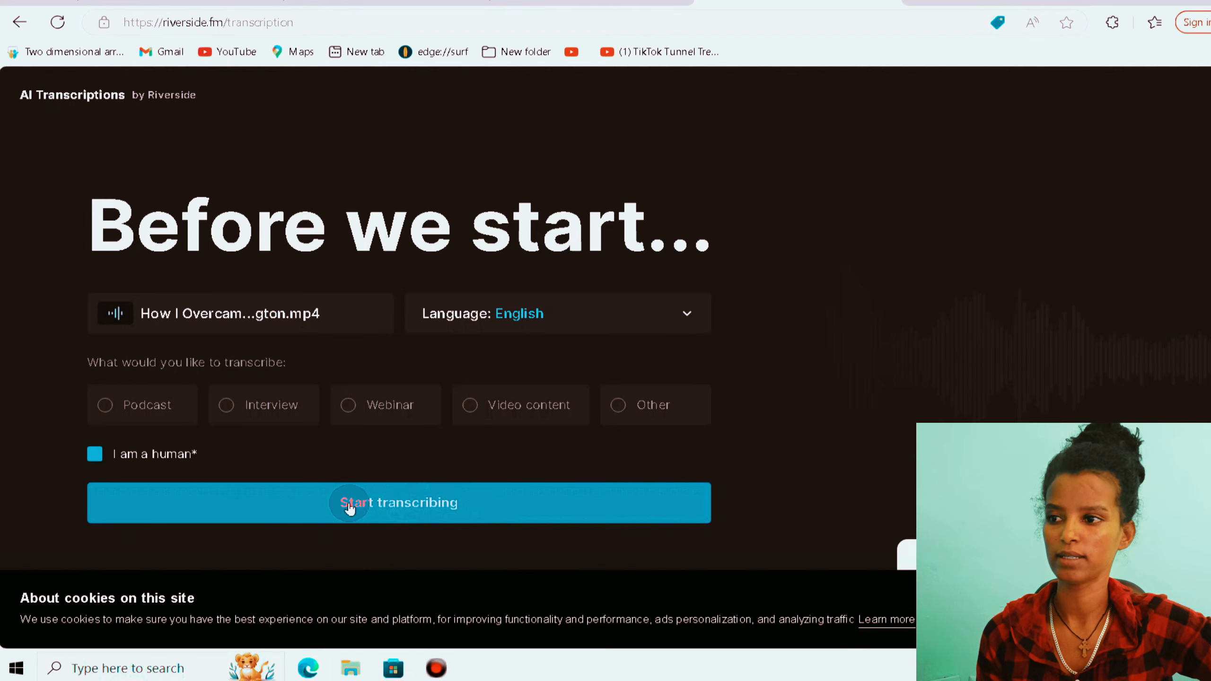
pyautogui.click(392, 504)
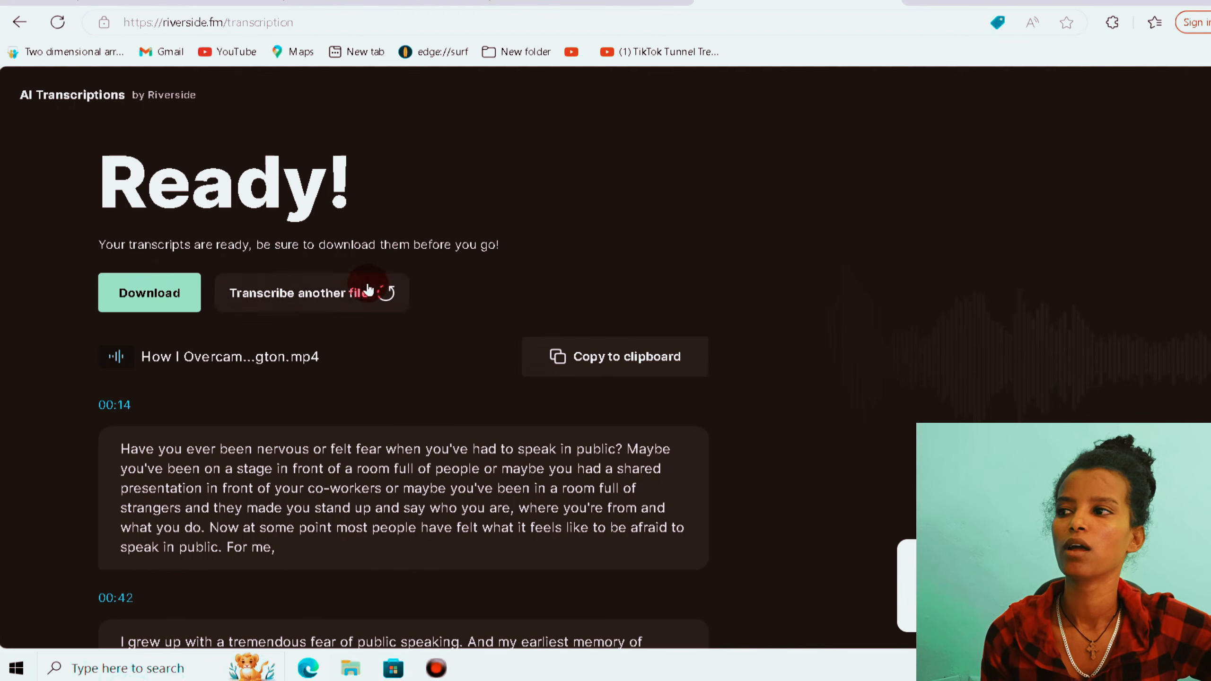
# Download the finished result as a Transcript and open the downloaded file.
pyautogui.click(145, 295)
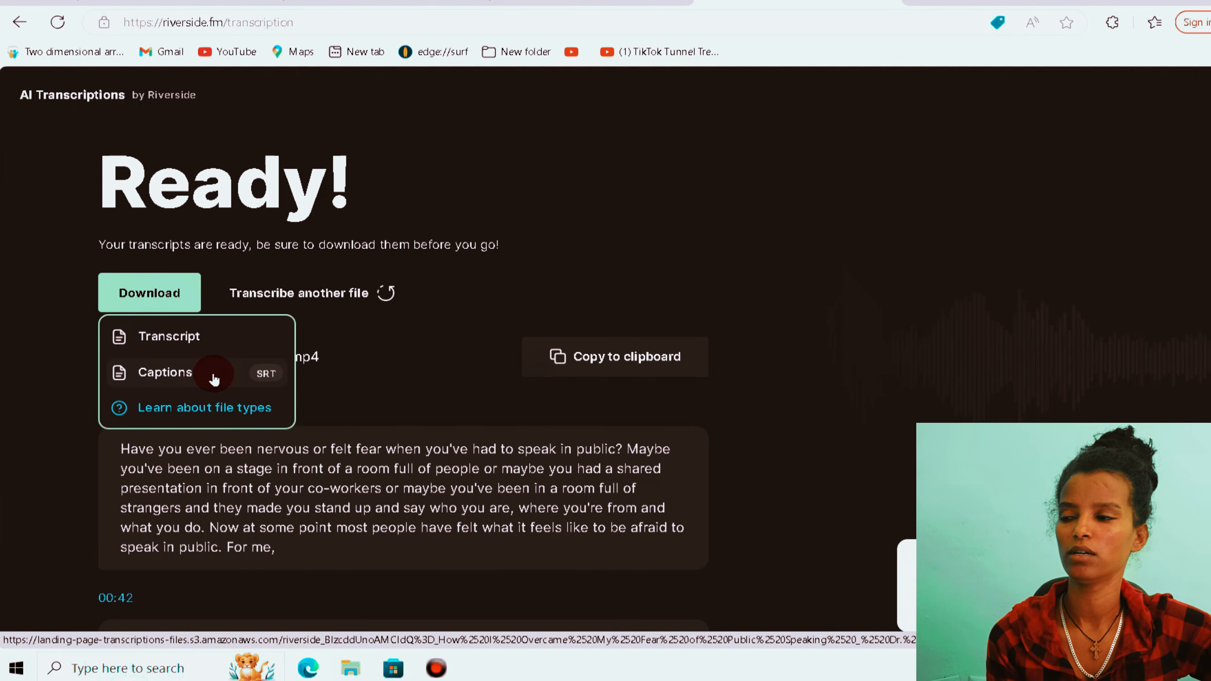
pyautogui.click(265, 337)
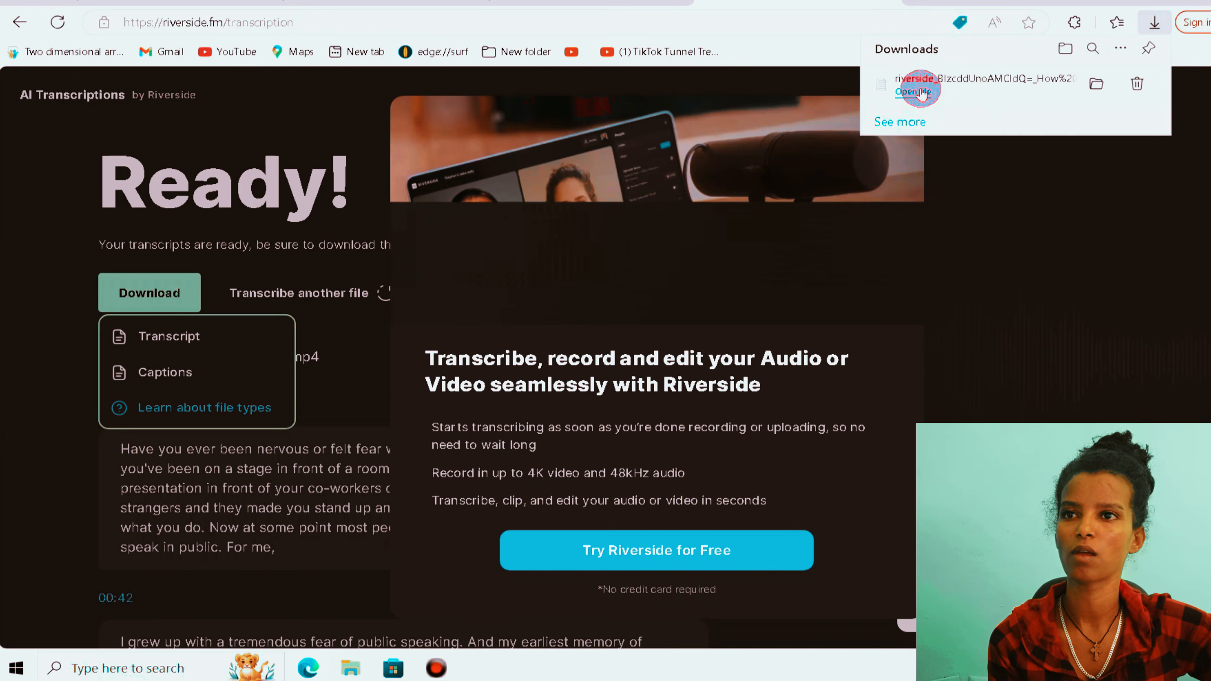
pyautogui.click(901, 92)
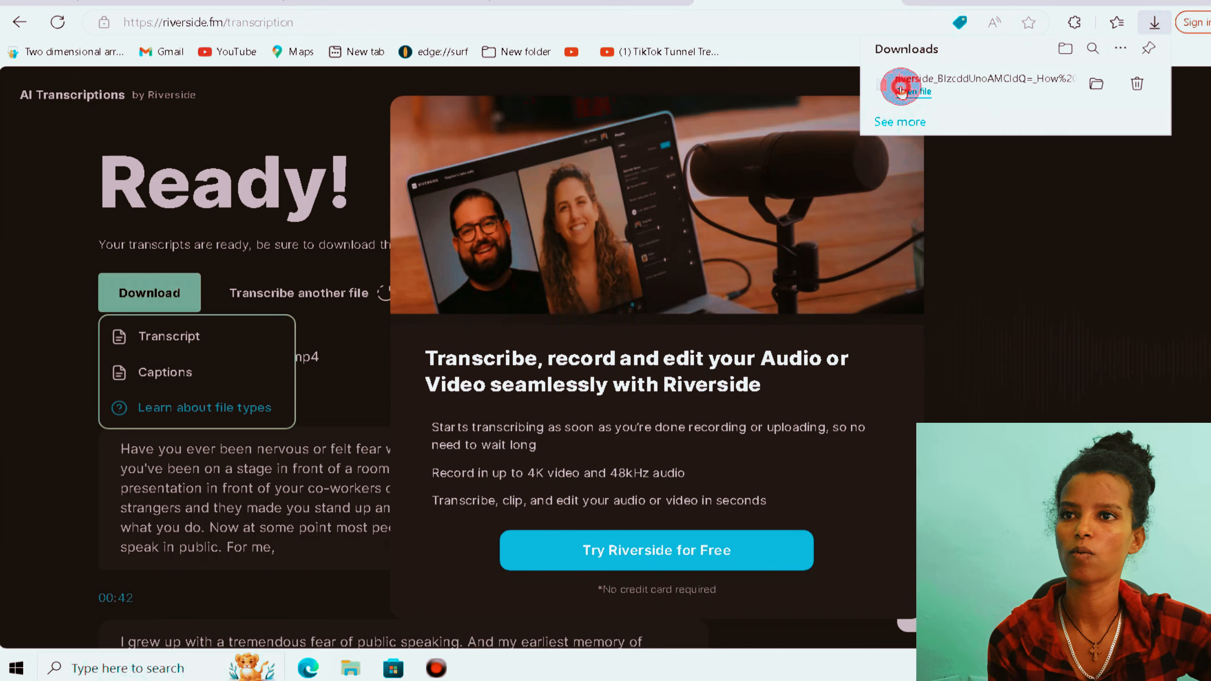
pyautogui.click(1186, 139)
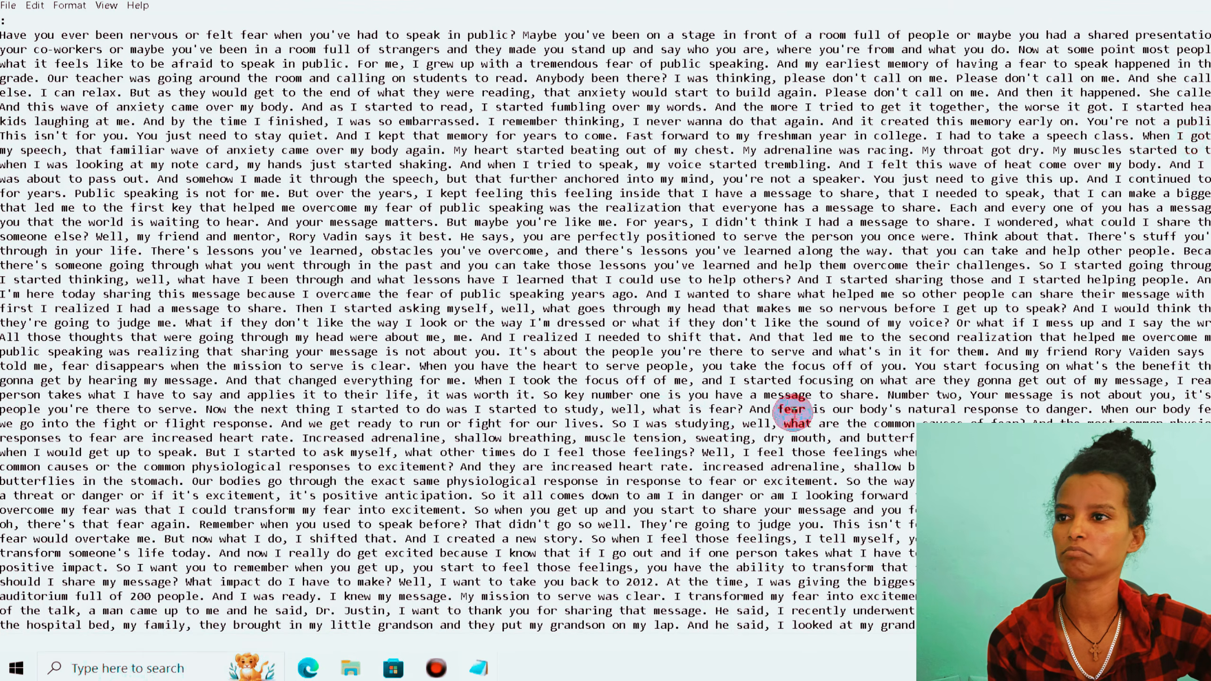
# Look through the downloaded transcript from beginning to end and close its window.
pyautogui.scroll(-4, 700, 382)
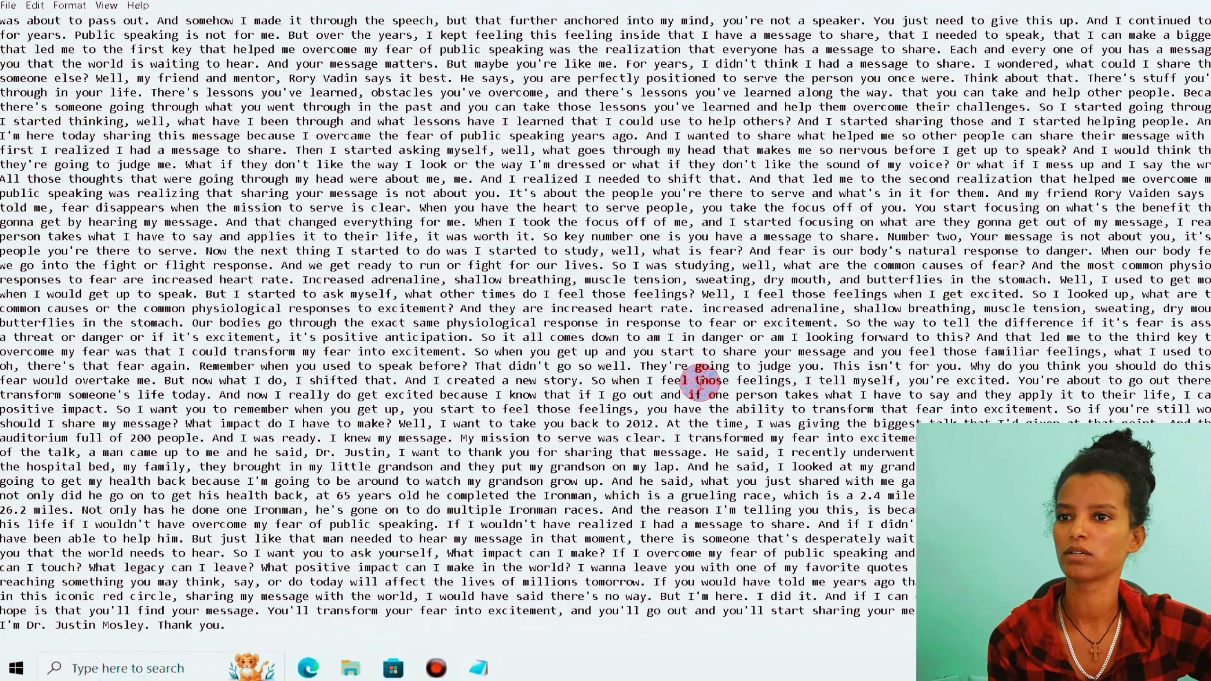
pyautogui.scroll(4, 700, 382)
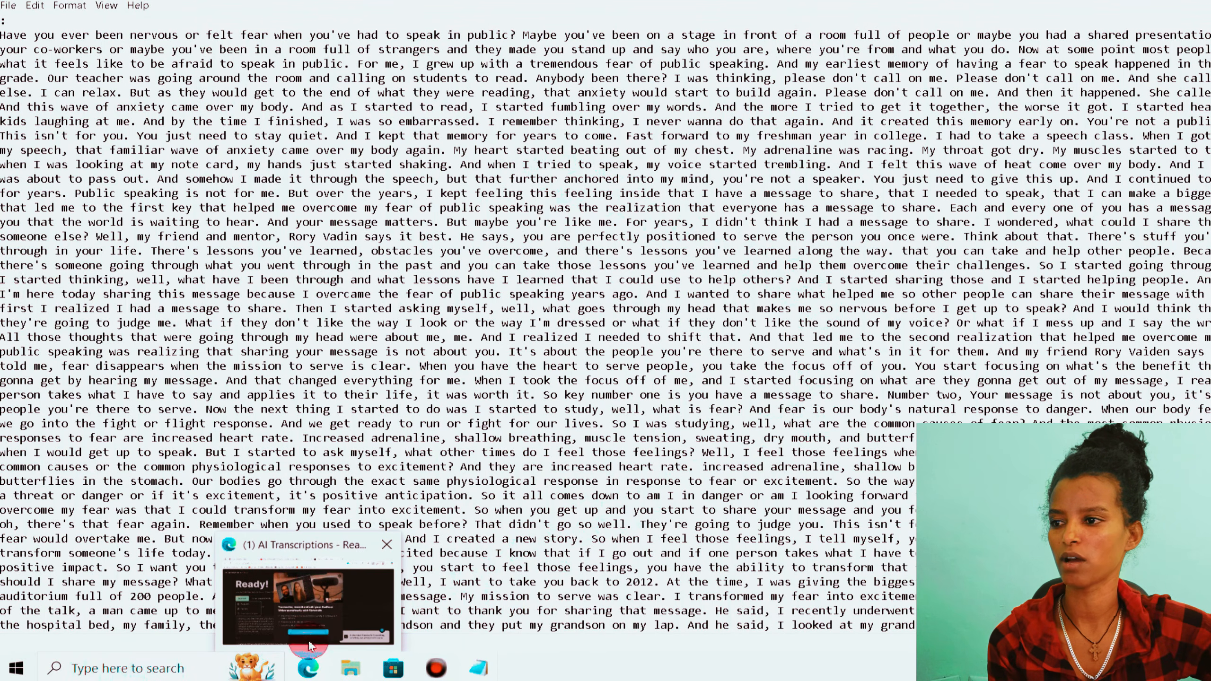
pyautogui.moveTo(489, 674)
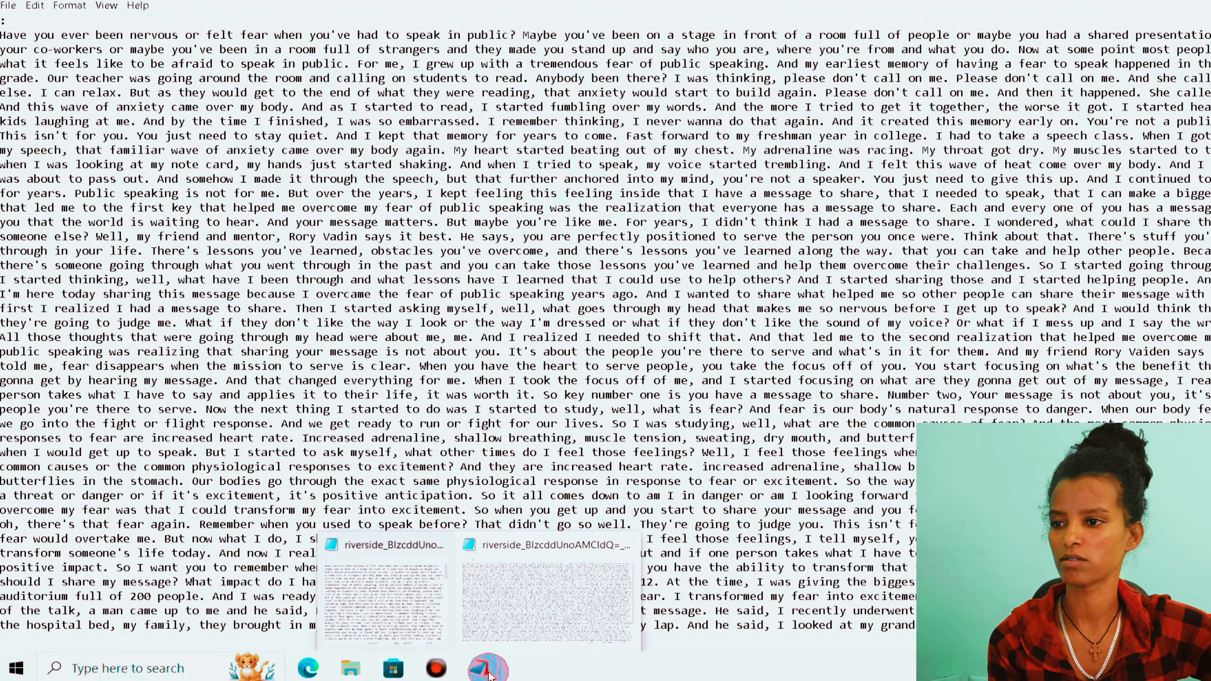
pyautogui.click(634, 547)
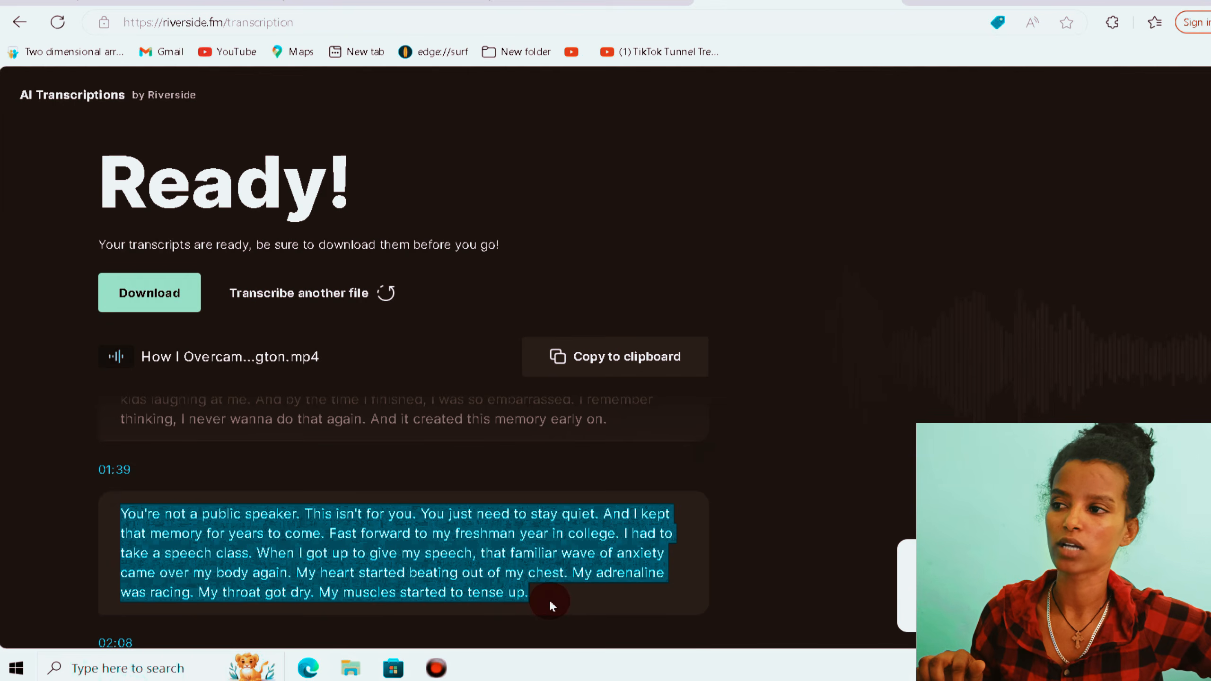
# Look over the transcript sections from 01:39 to 02:37 on the results page and copy the whole transcript to the clipboard.
pyautogui.scroll(-5, 336, 561)
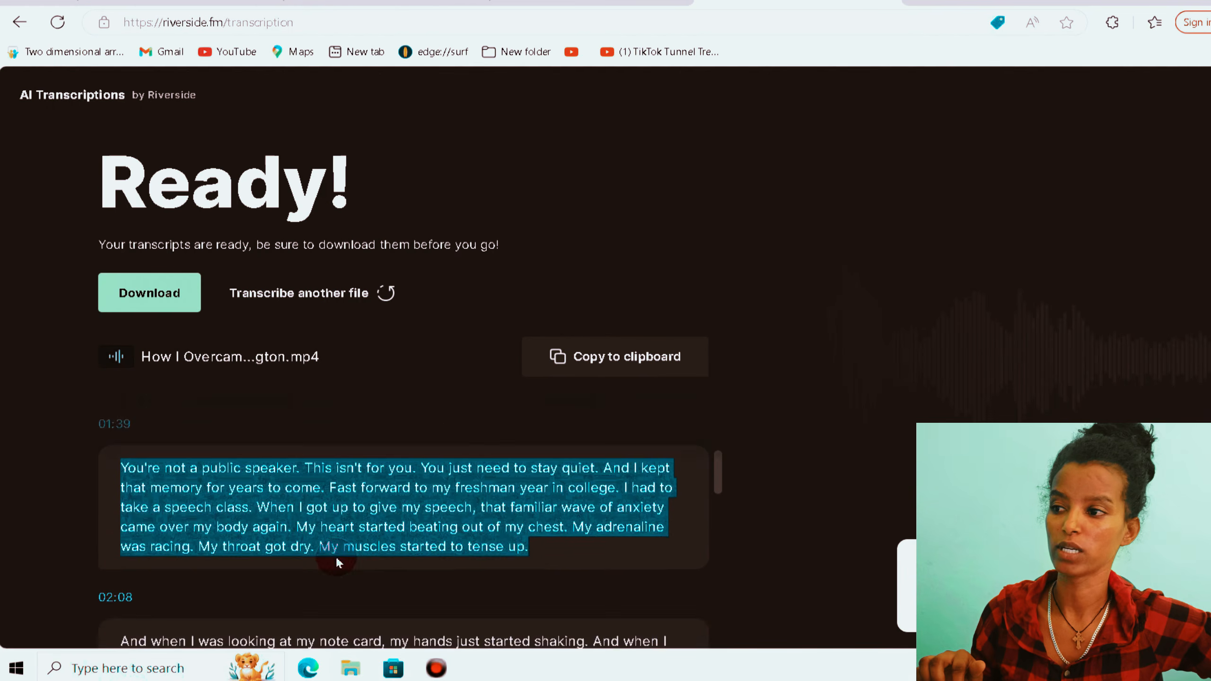
pyautogui.scroll(-4, 336, 557)
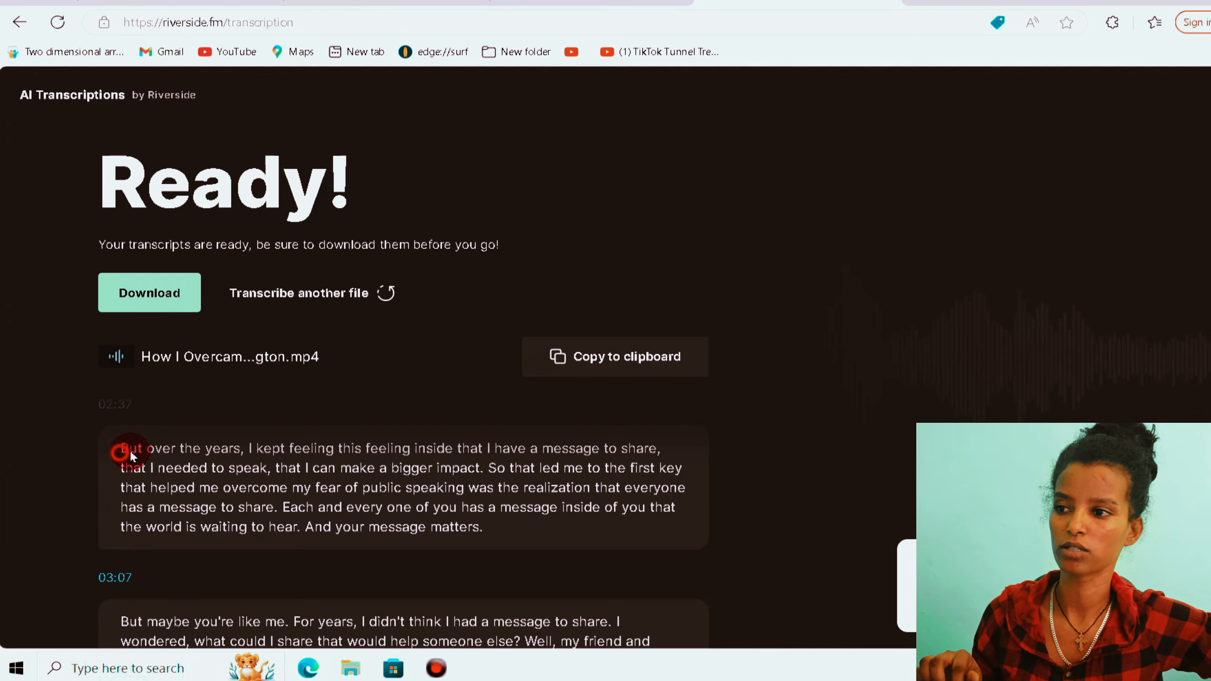
pyautogui.moveTo(130, 453); pyautogui.dragTo(440, 528)
pyautogui.click(420, 530)
pyautogui.scroll(1, 157, 486)
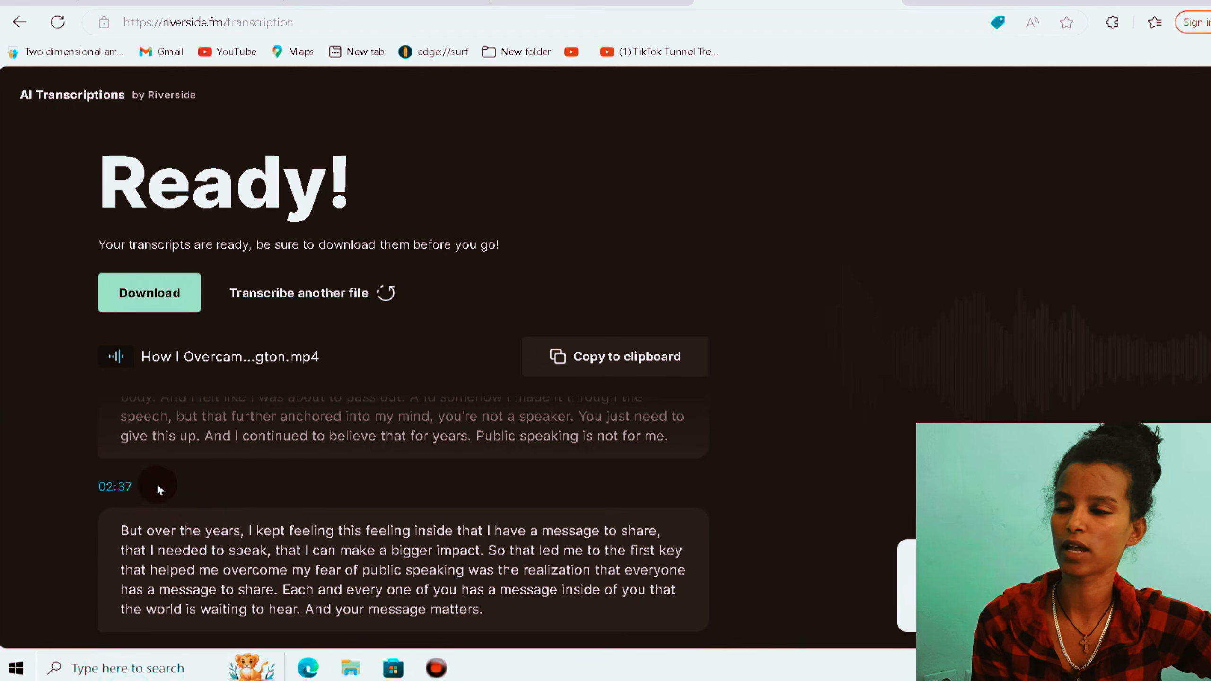
pyautogui.click(563, 353)
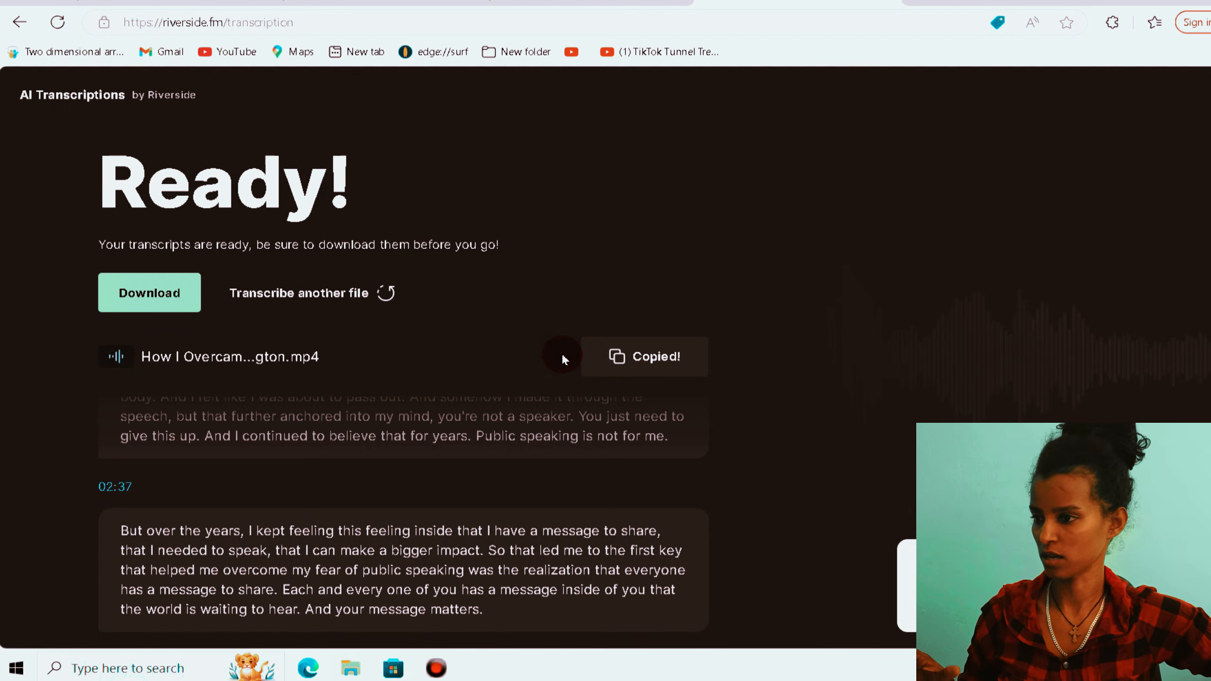
# Switch to Word 2016, dismiss the activation wizard and the template preview, and create a blank document.
pyautogui.click(111, 667)
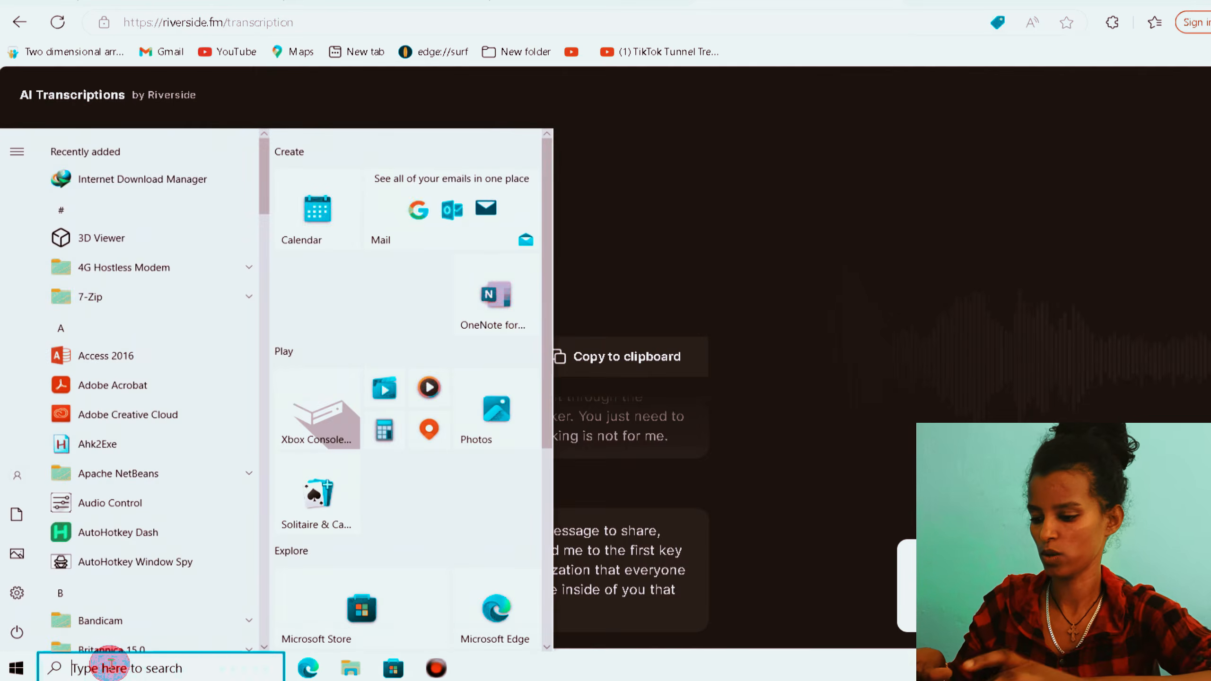
pyautogui.write('word')
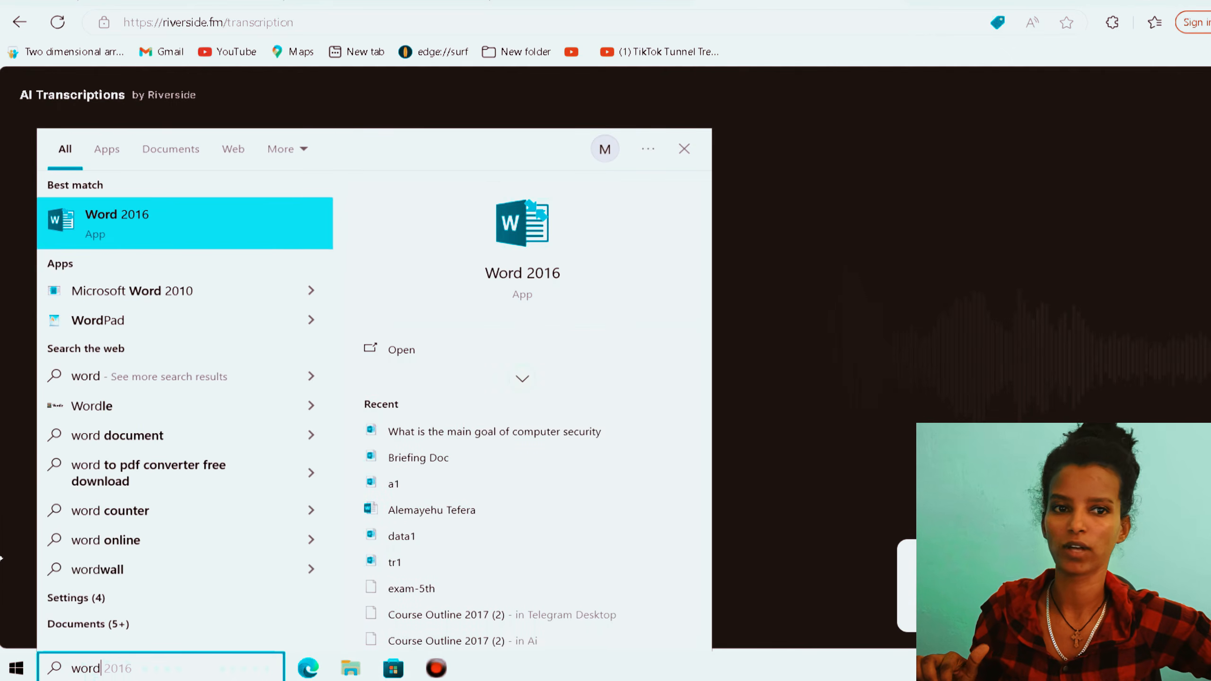
pyautogui.click(99, 234)
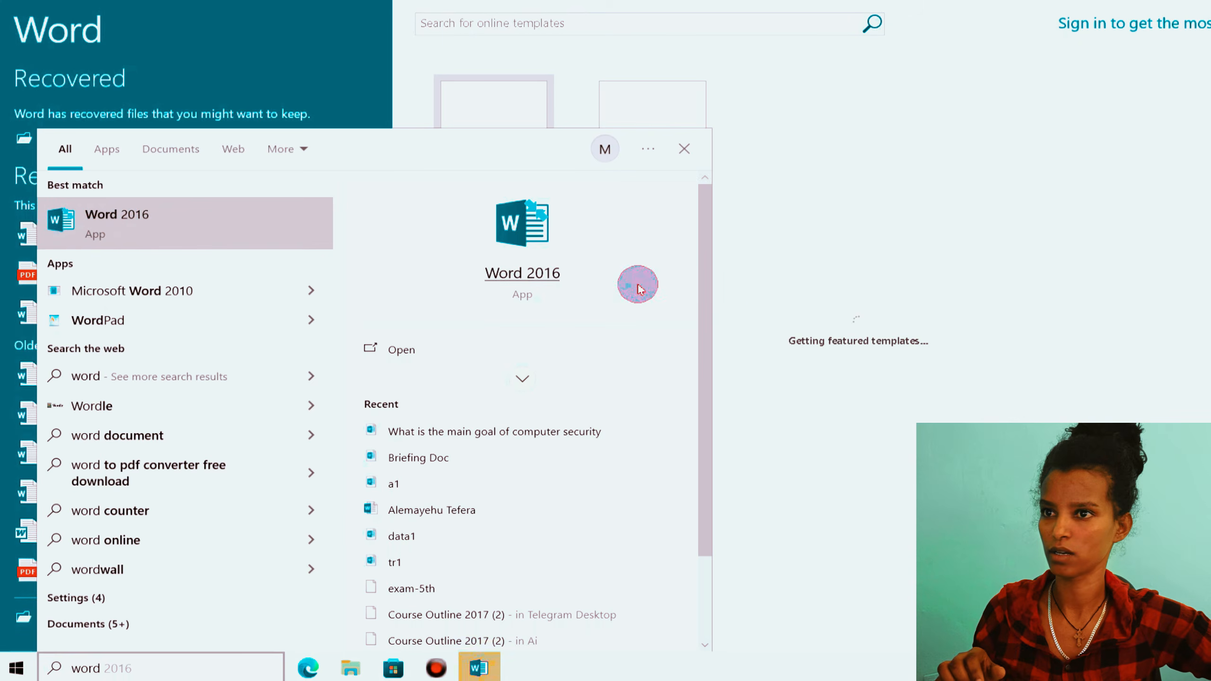
pyautogui.click(795, 262)
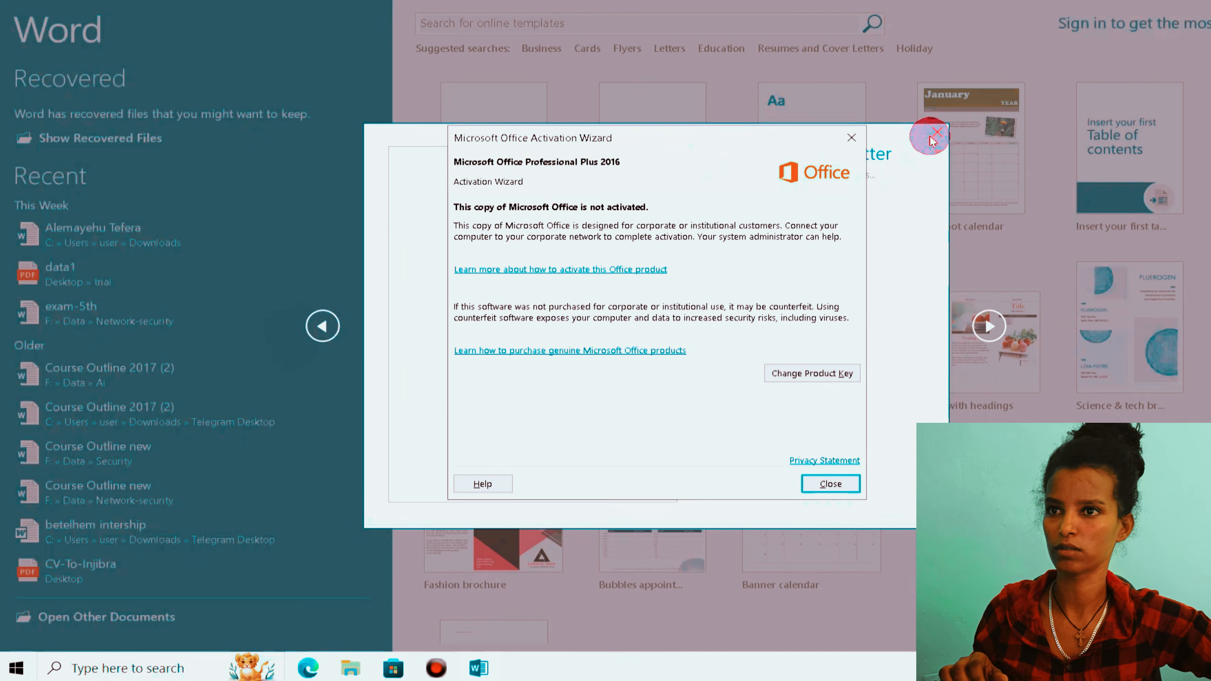
pyautogui.click(846, 138)
pyautogui.click(936, 132)
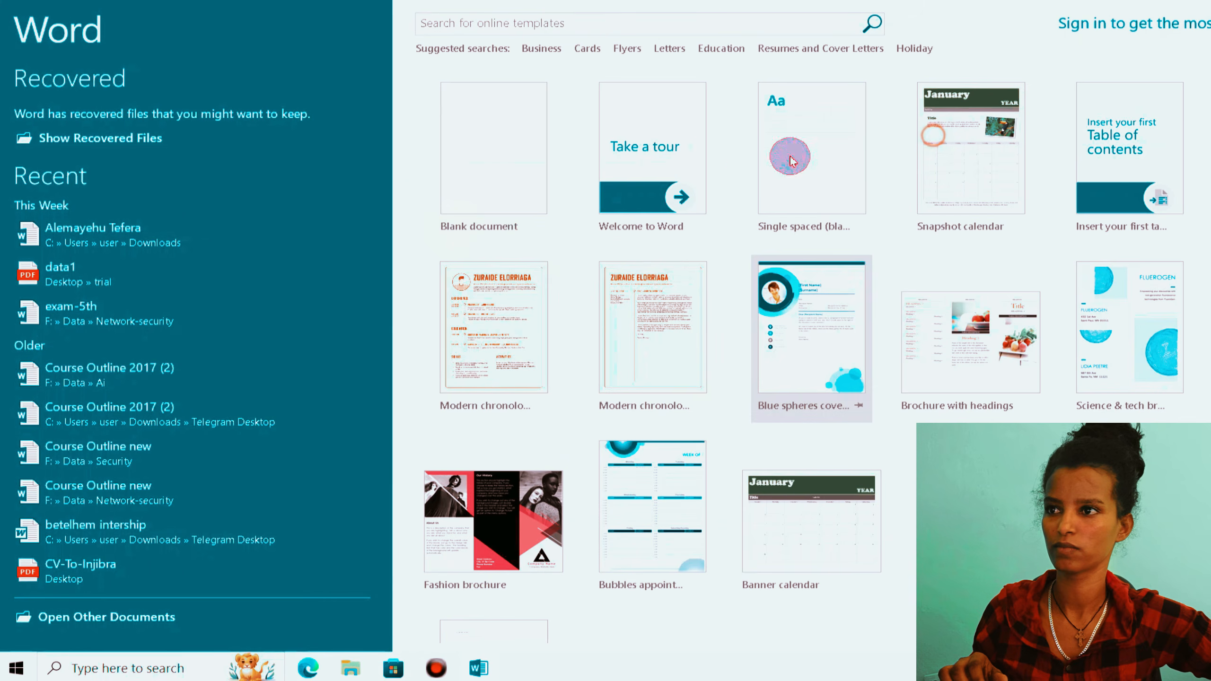
pyautogui.click(505, 143)
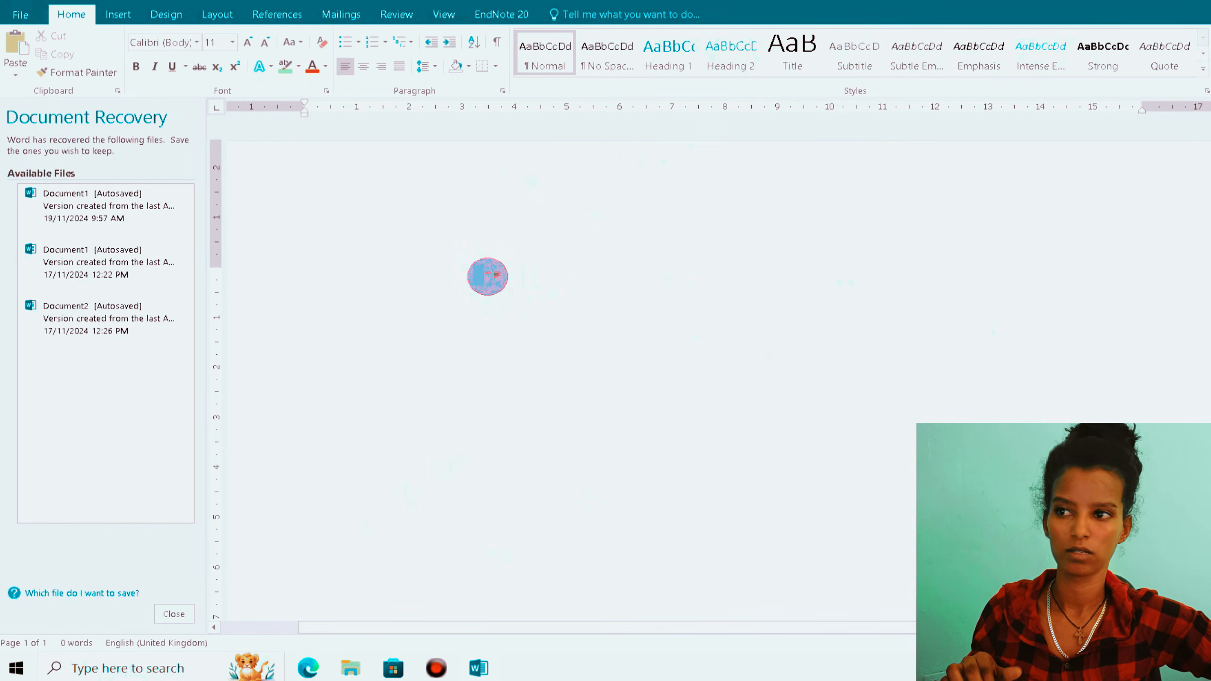
# Paste the copied transcript into the blank document and close Document Recovery, choosing to remove the recovered files.
pyautogui.rightClick(487, 277)
pyautogui.click(517, 346)
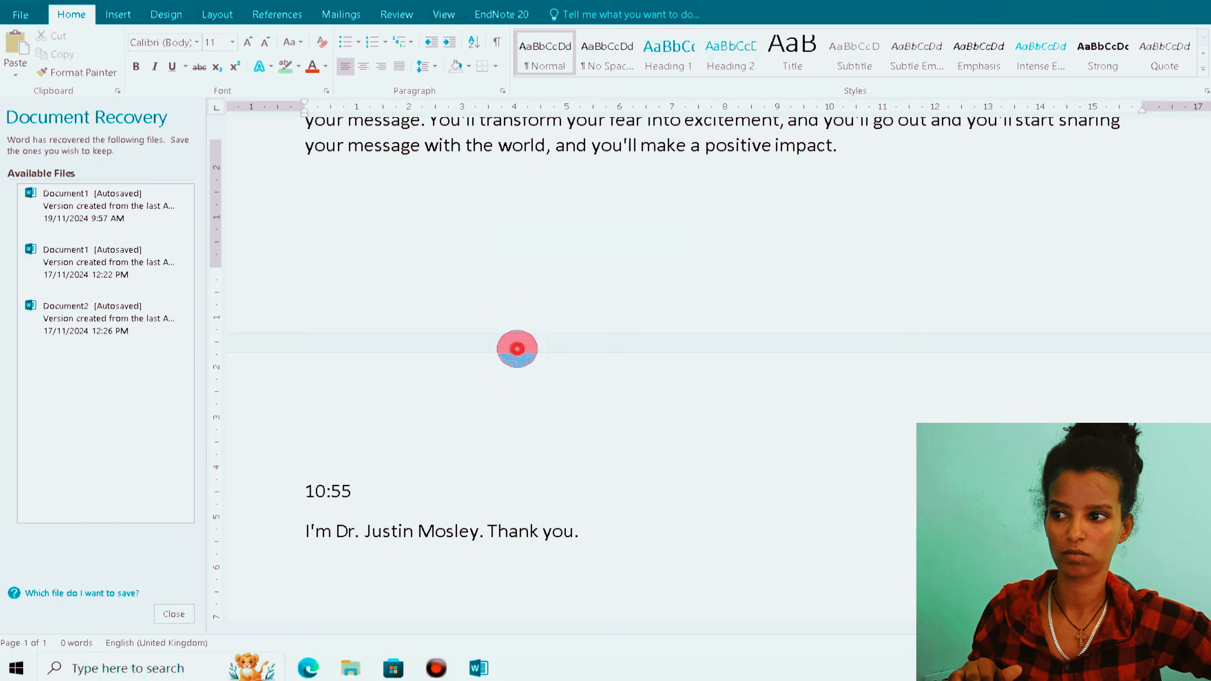
pyautogui.scroll(20, 695, 419)
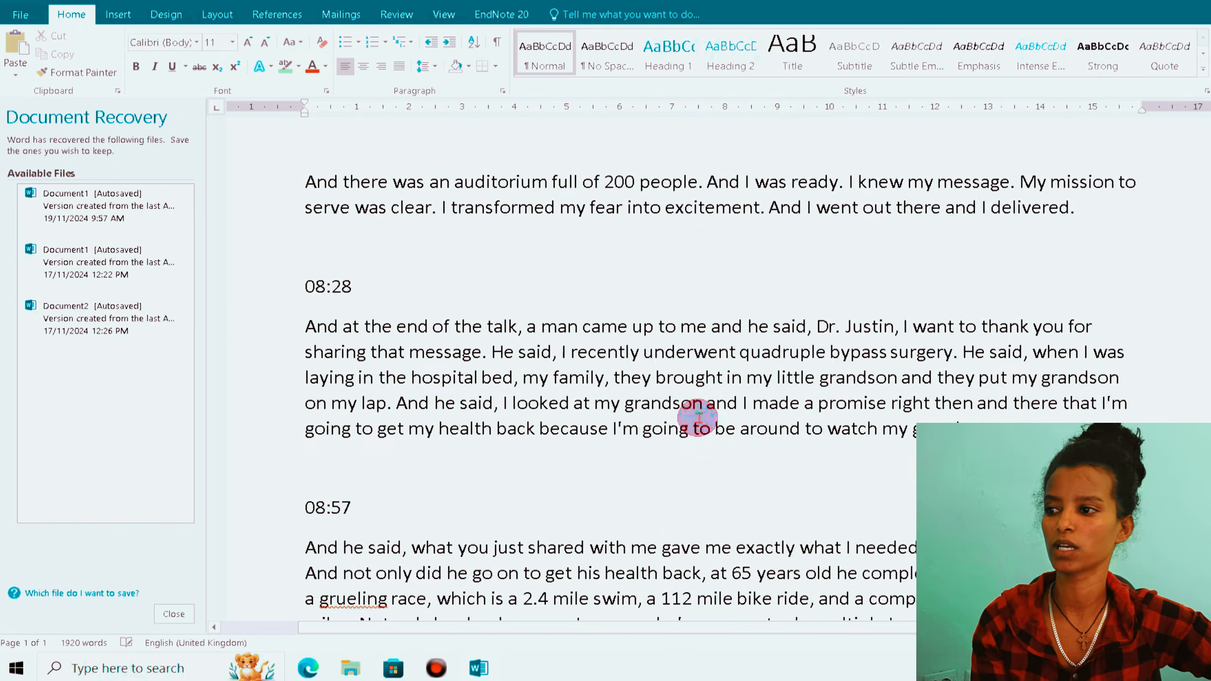
pyautogui.scroll(2, 698, 417)
pyautogui.click(173, 614)
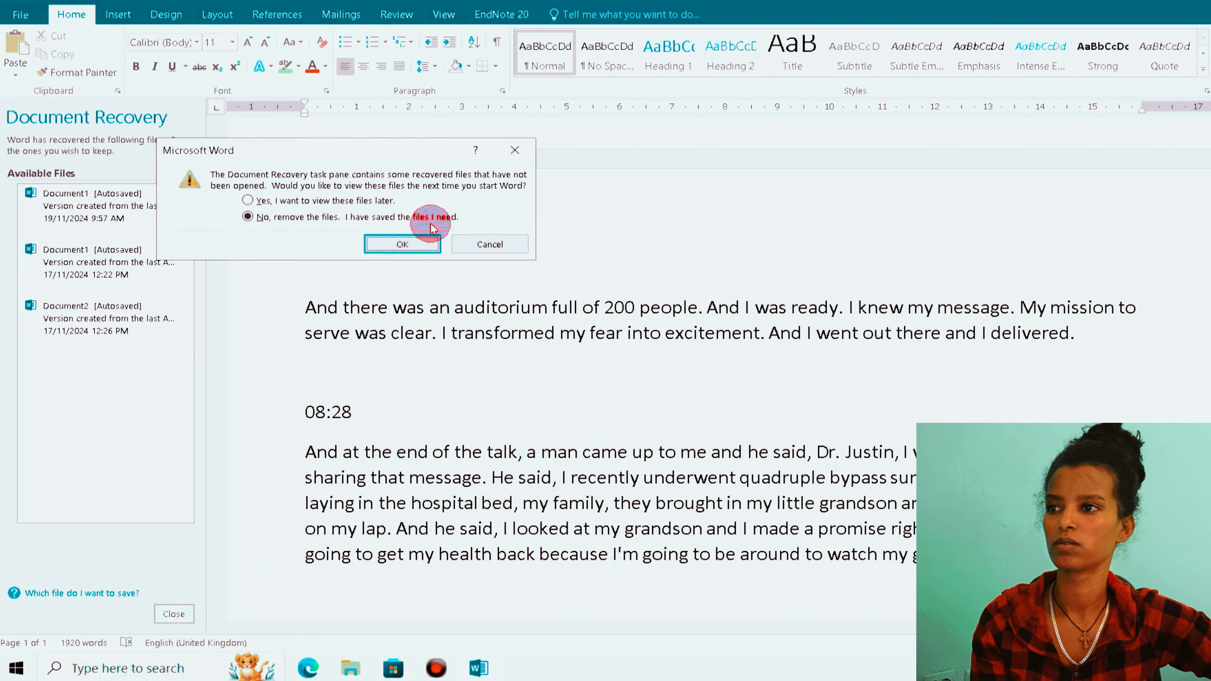
pyautogui.click(405, 243)
# Look through the pasted transcript back to its beginning and examine the opening paragraph under the 00:14 timestamp.
pyautogui.scroll(15, 576, 341)
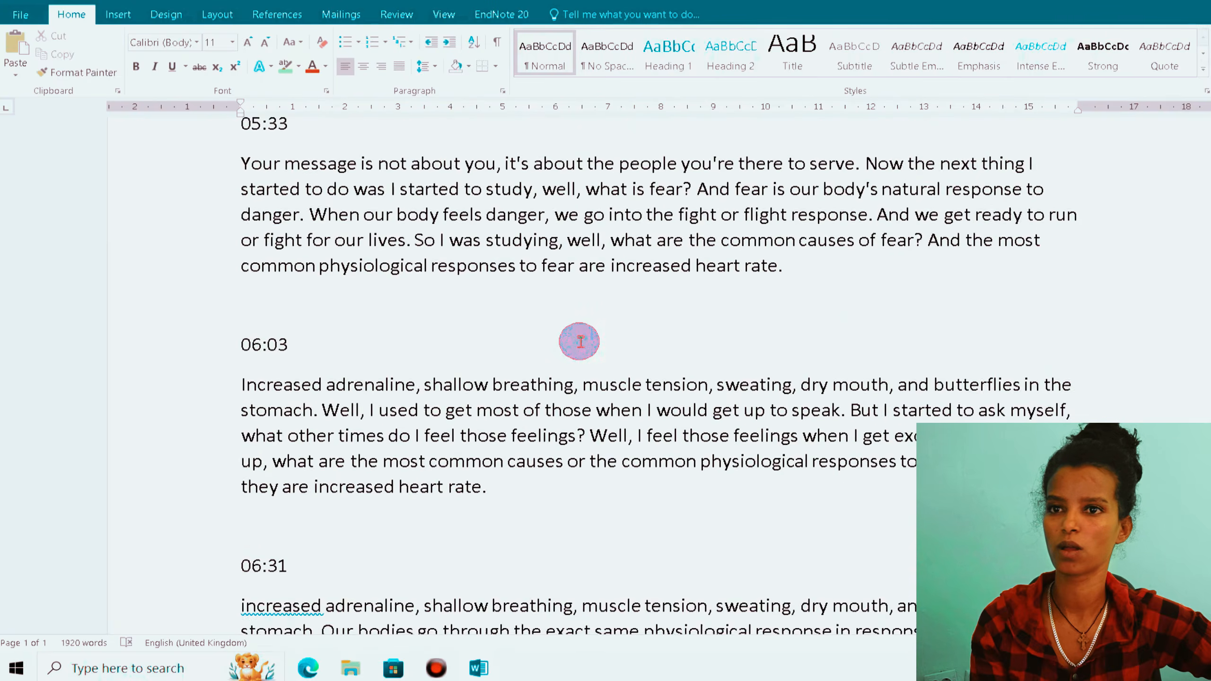
pyautogui.scroll(20, 580, 341)
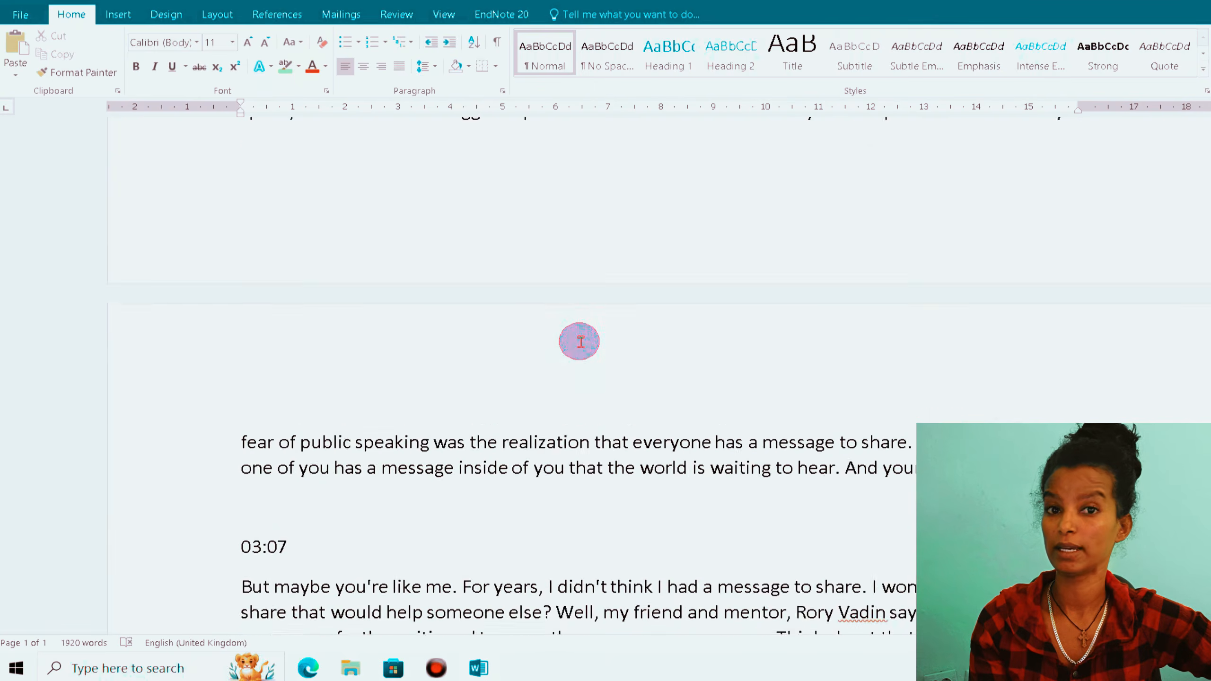
pyautogui.scroll(20, 580, 340)
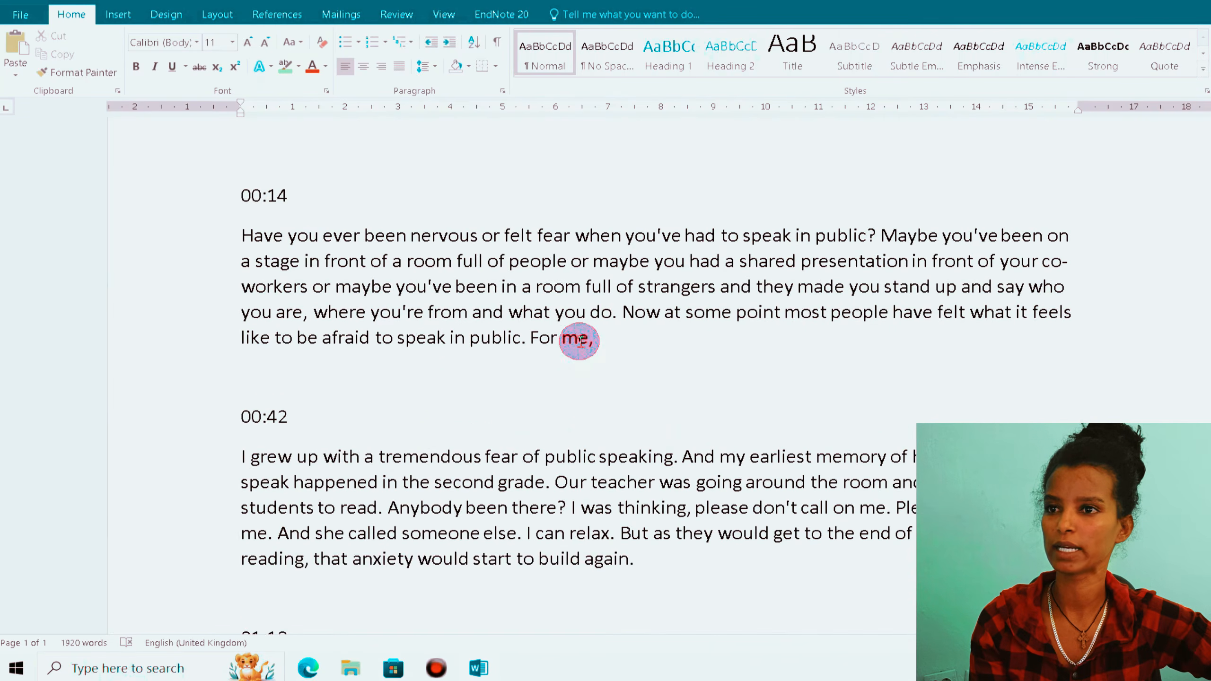
pyautogui.scroll(2, 579, 340)
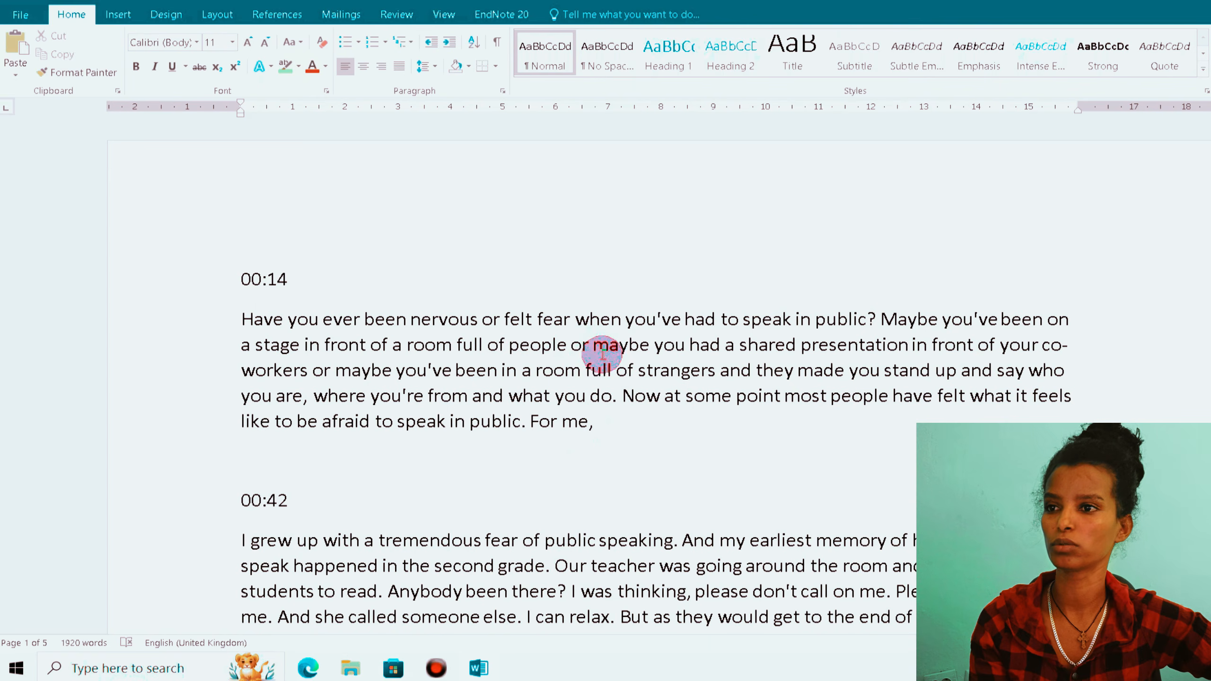
pyautogui.scroll(-3, 605, 356)
pyautogui.scroll(-5, 605, 357)
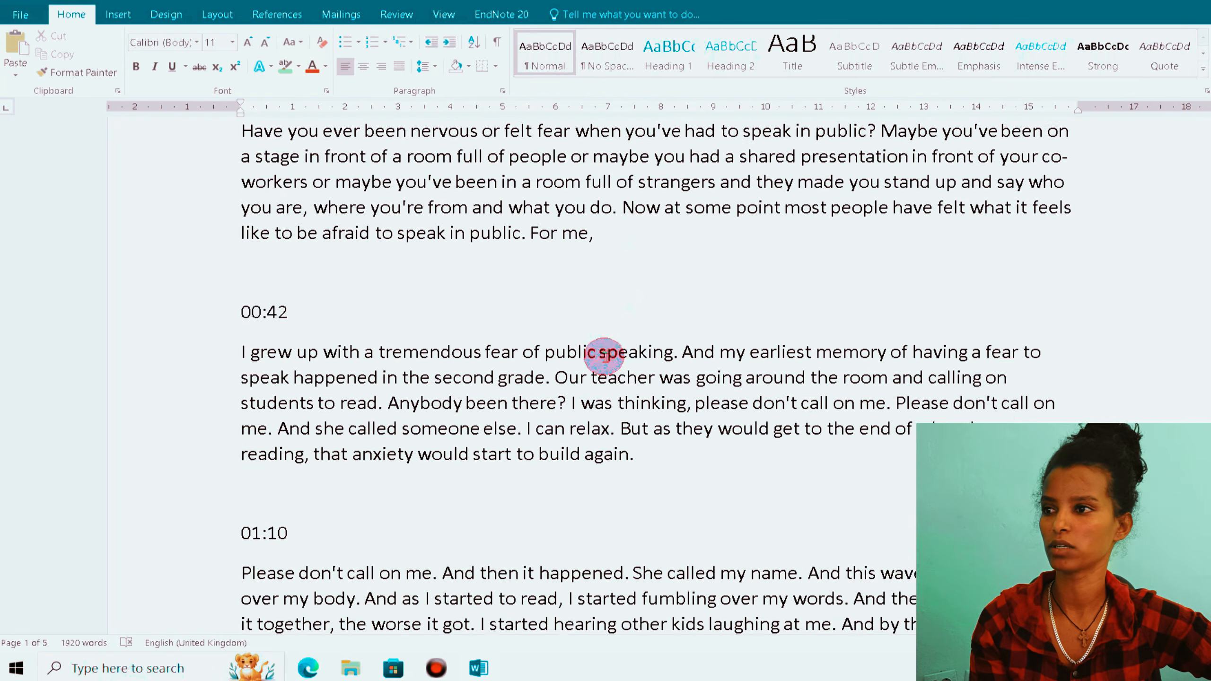
pyautogui.scroll(8, 323, 407)
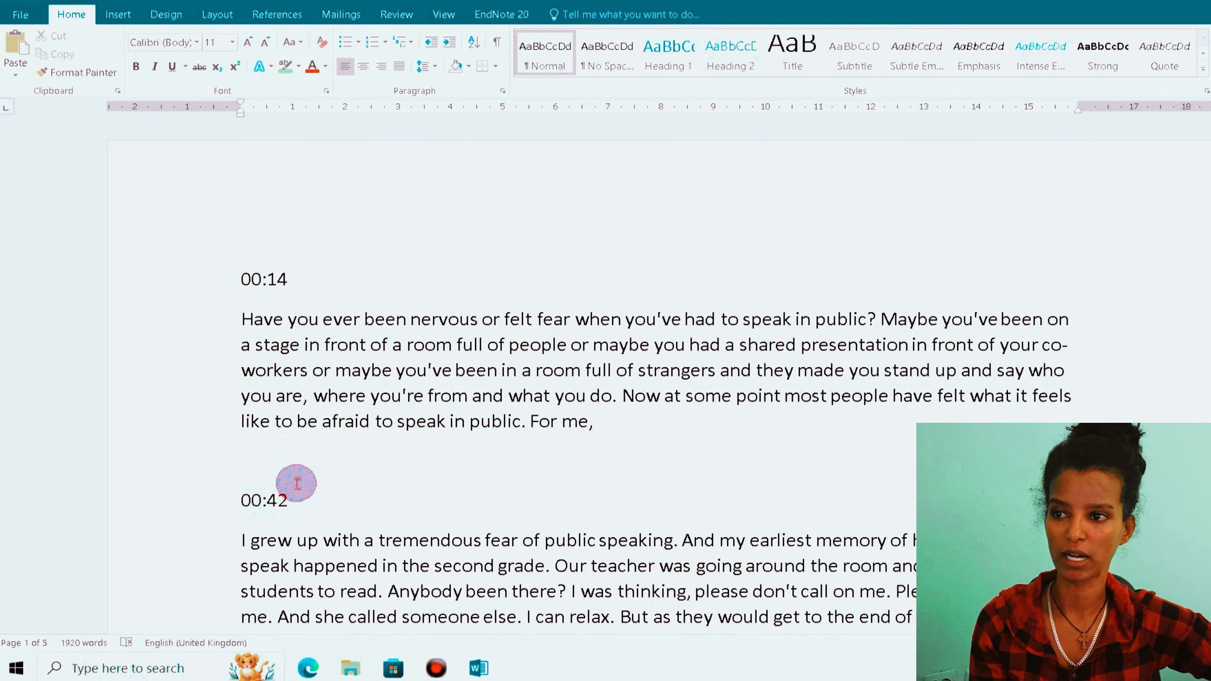
pyautogui.moveTo(606, 428); pyautogui.dragTo(231, 325)
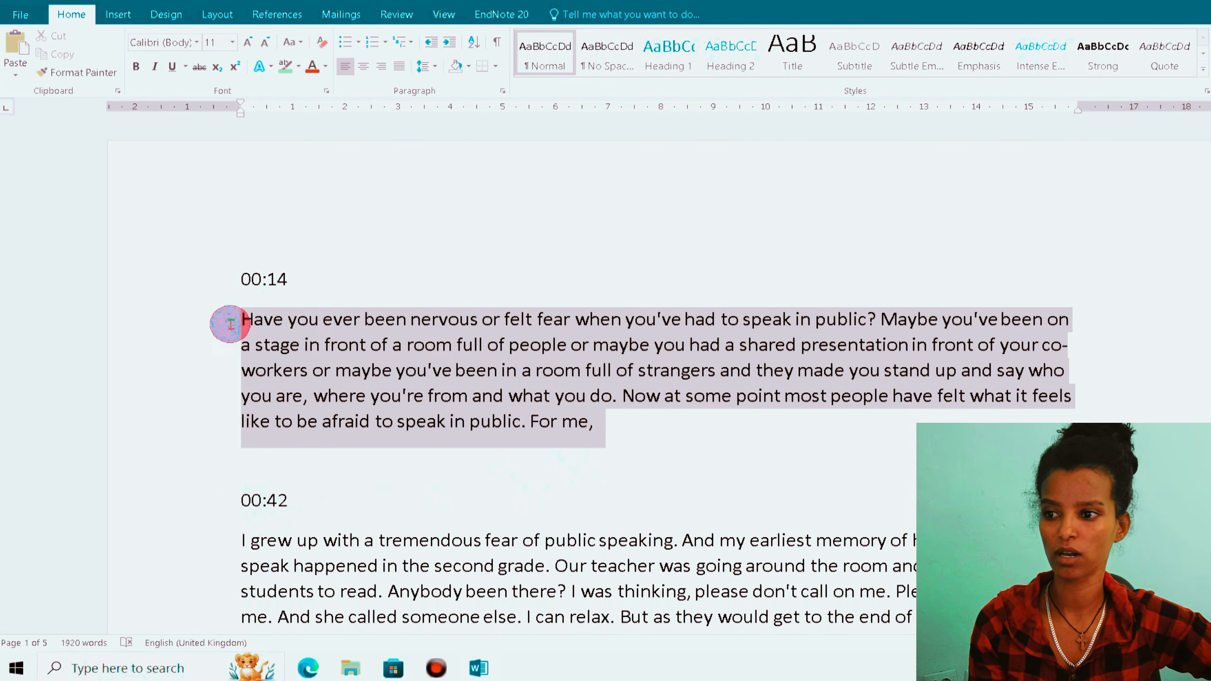
pyautogui.click(466, 360)
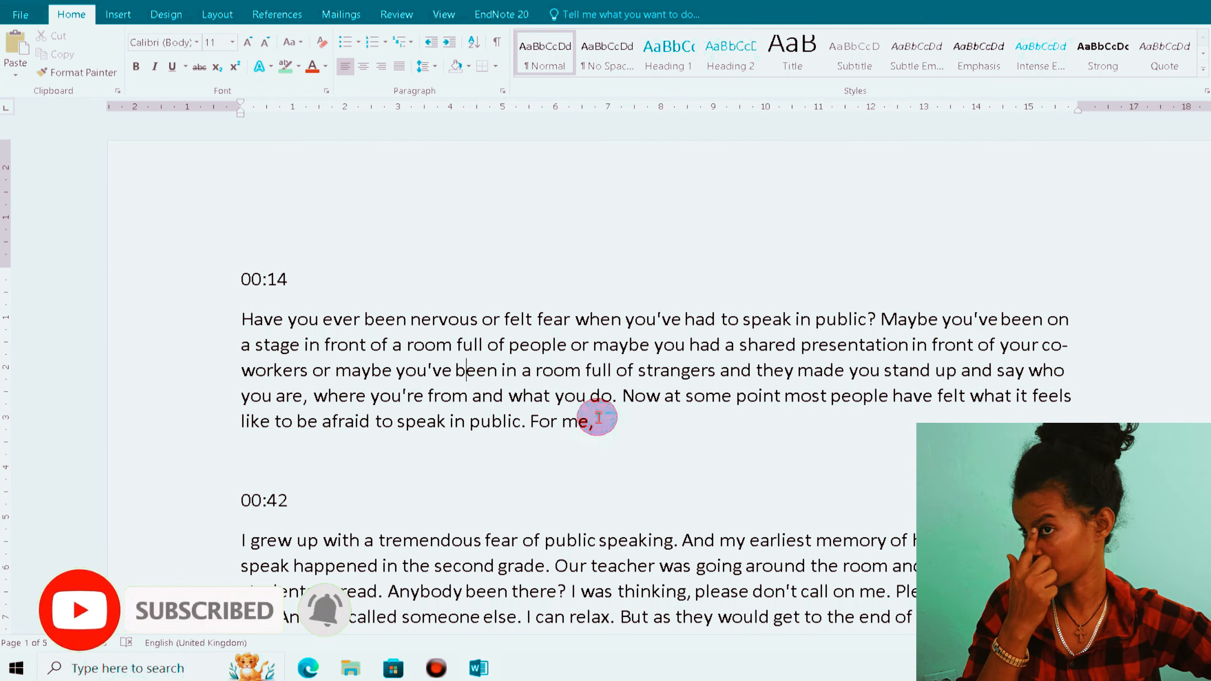
# Delete the 00:42 and 00:14 timestamps and remove the blank line between the first two paragraphs.
pyautogui.click(213, 495)
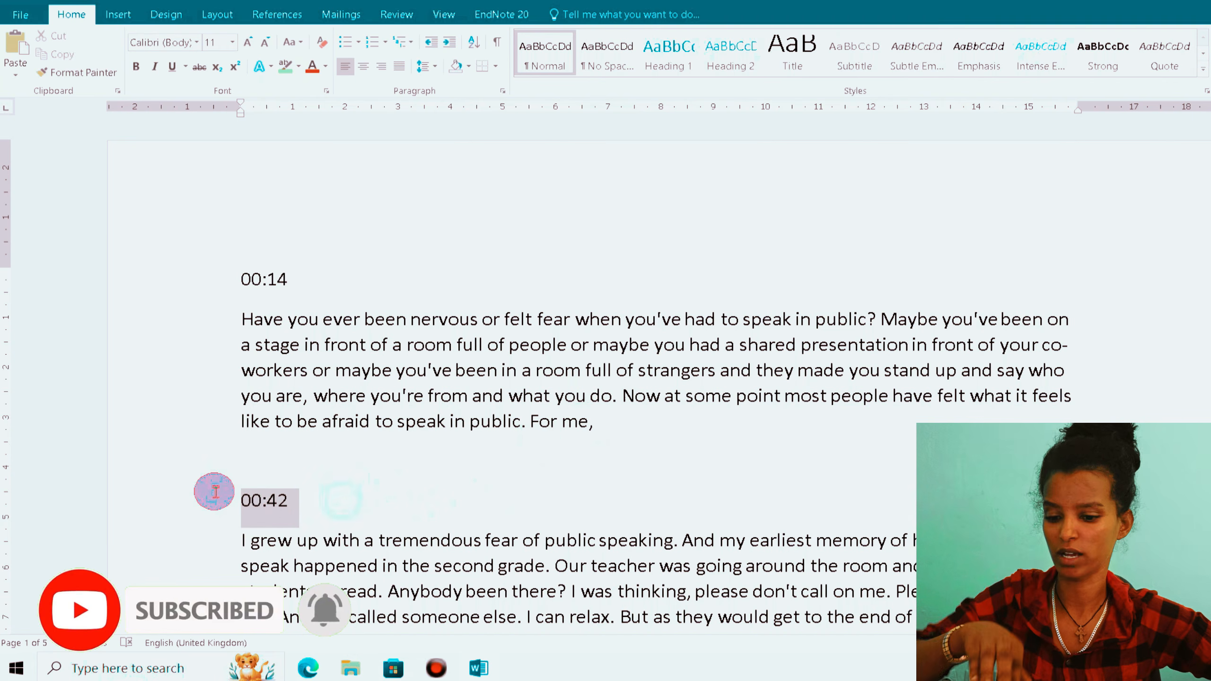
pyautogui.press('Delete')
pyautogui.click(216, 275)
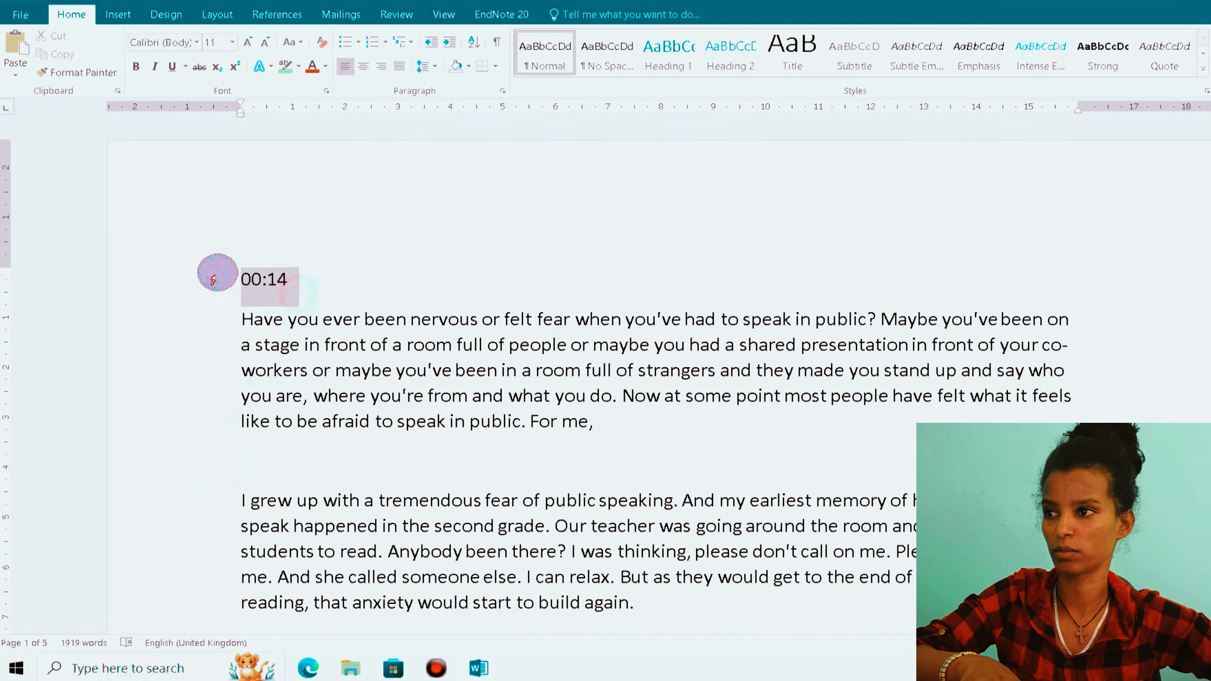
pyautogui.press('Delete')
pyautogui.click(255, 415)
pyautogui.press('BackSpace')
# Delete the 01:10, 01:39 and 02:08 timestamps together with the blank lines above them.
pyautogui.scroll(-2, 349, 485)
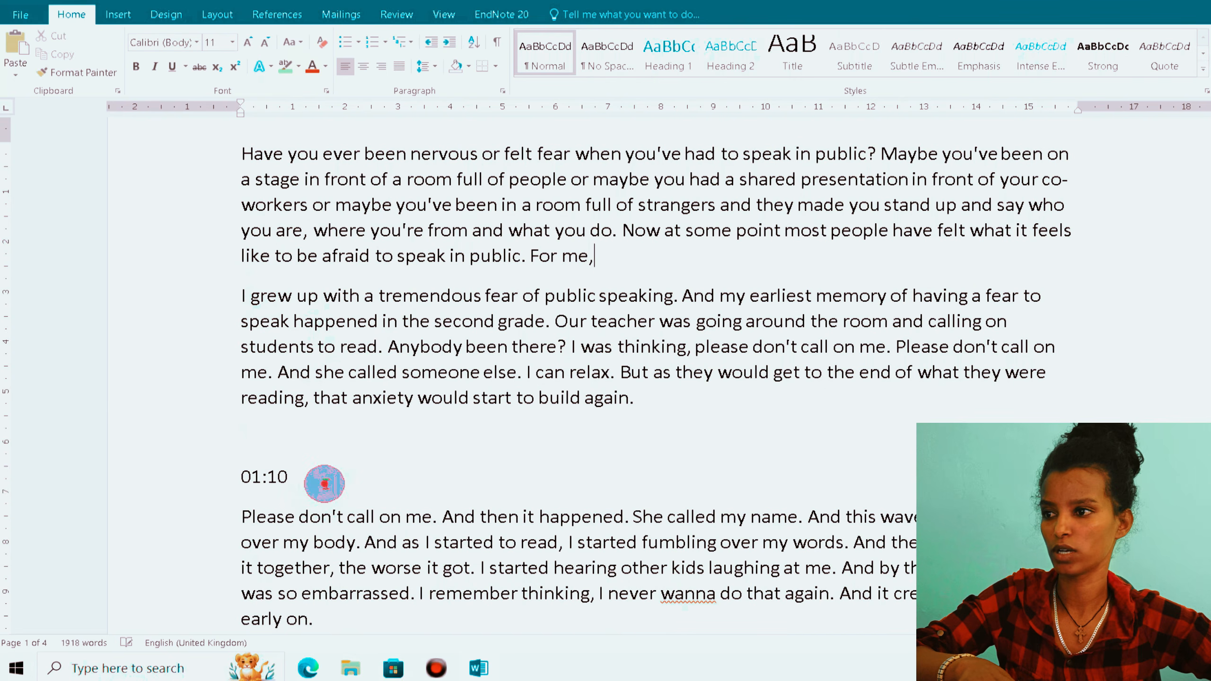
pyautogui.moveTo(324, 484); pyautogui.dragTo(233, 454)
pyautogui.press('Delete')
pyautogui.scroll(-2, 329, 579)
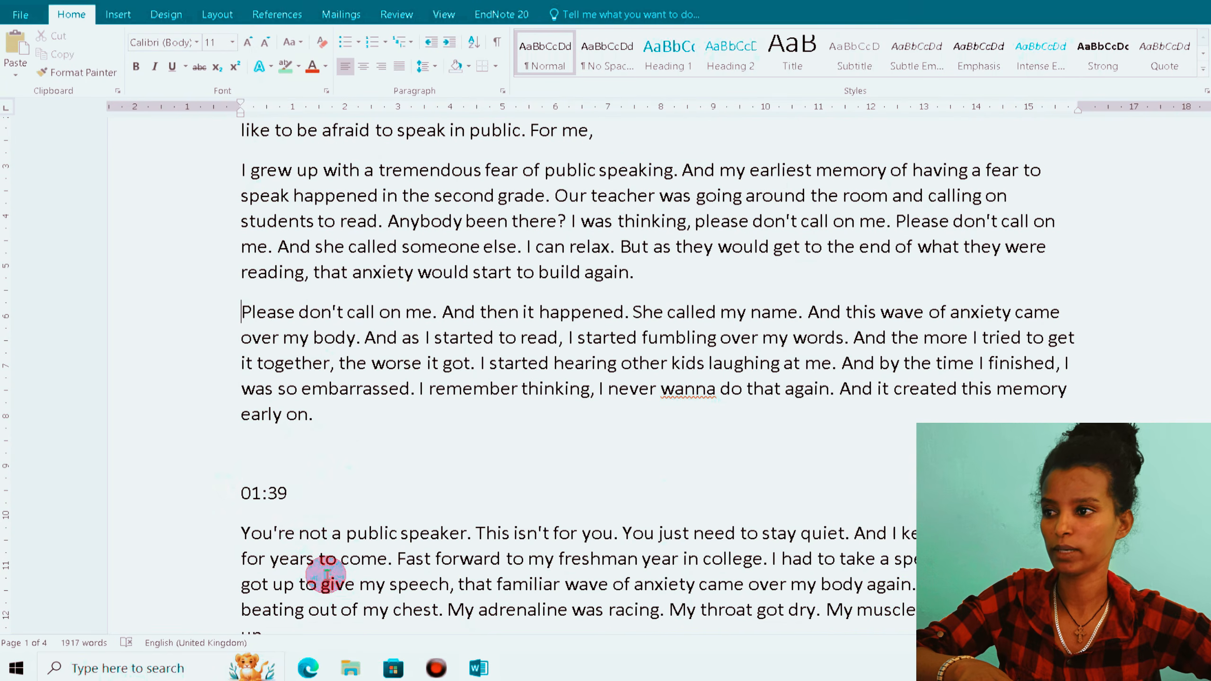
pyautogui.moveTo(315, 498); pyautogui.dragTo(208, 460)
pyautogui.press('Delete')
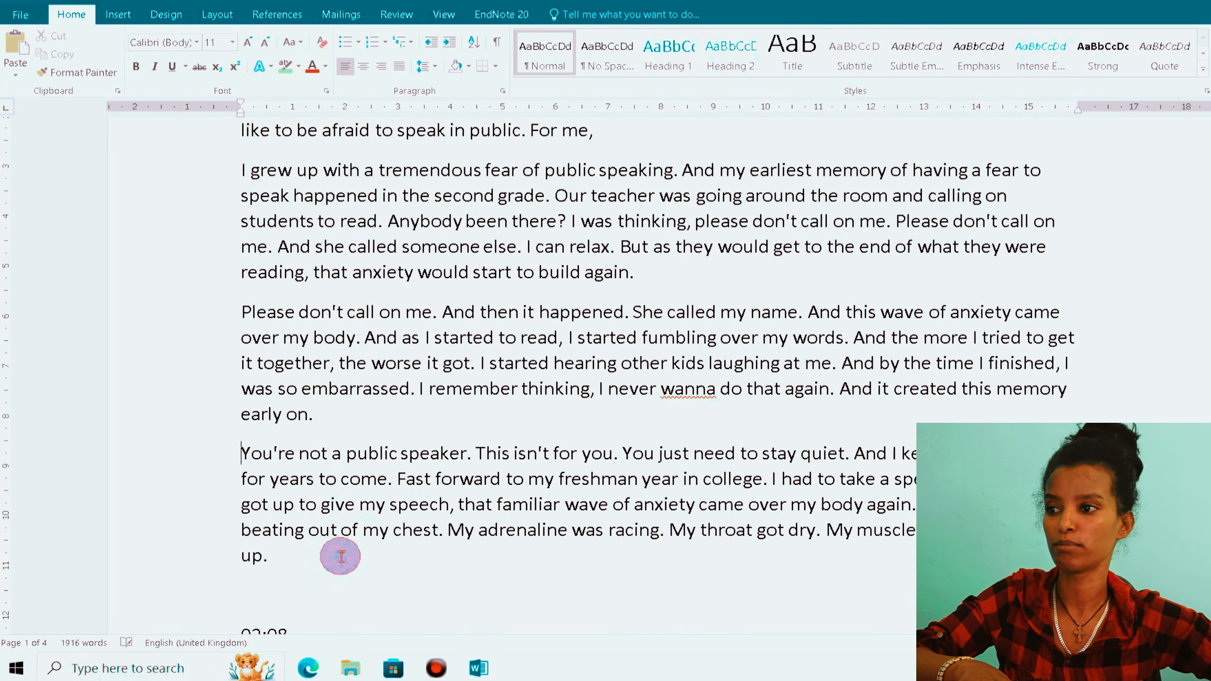
pyautogui.scroll(-1, 336, 554)
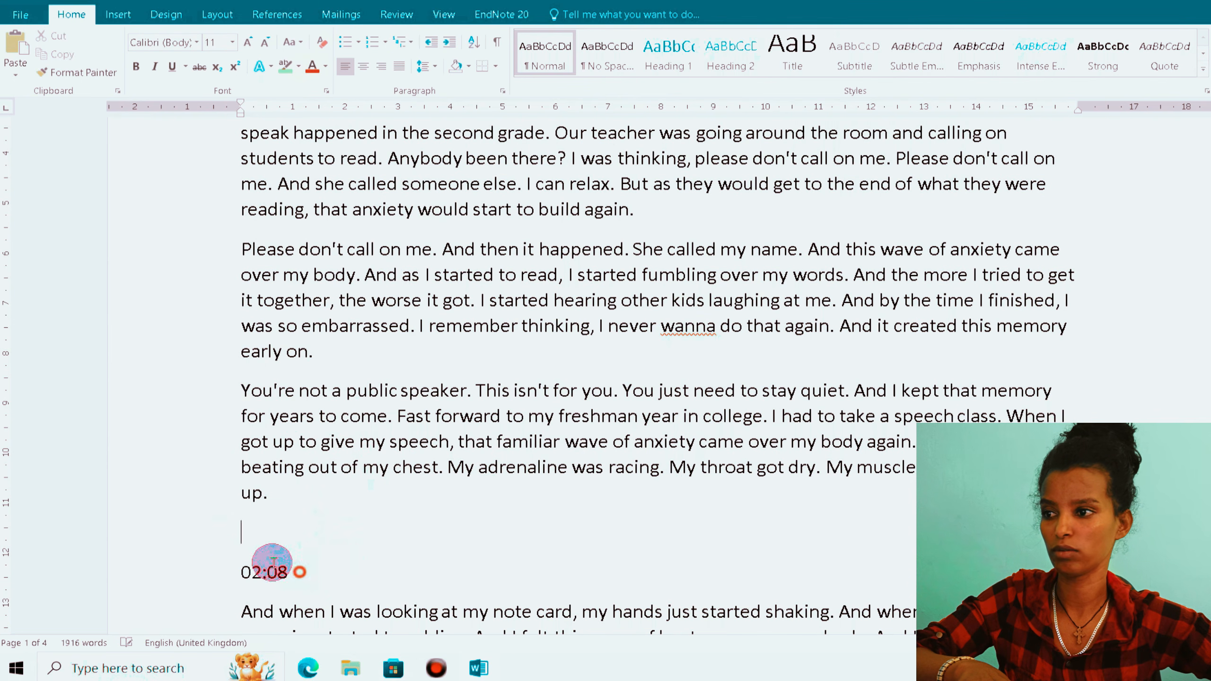
pyautogui.moveTo(293, 573); pyautogui.dragTo(209, 546)
pyautogui.press('Delete')
# Look through the opening pages of the cleaned transcript and return to its first paragraph.
pyautogui.scroll(3, 513, 505)
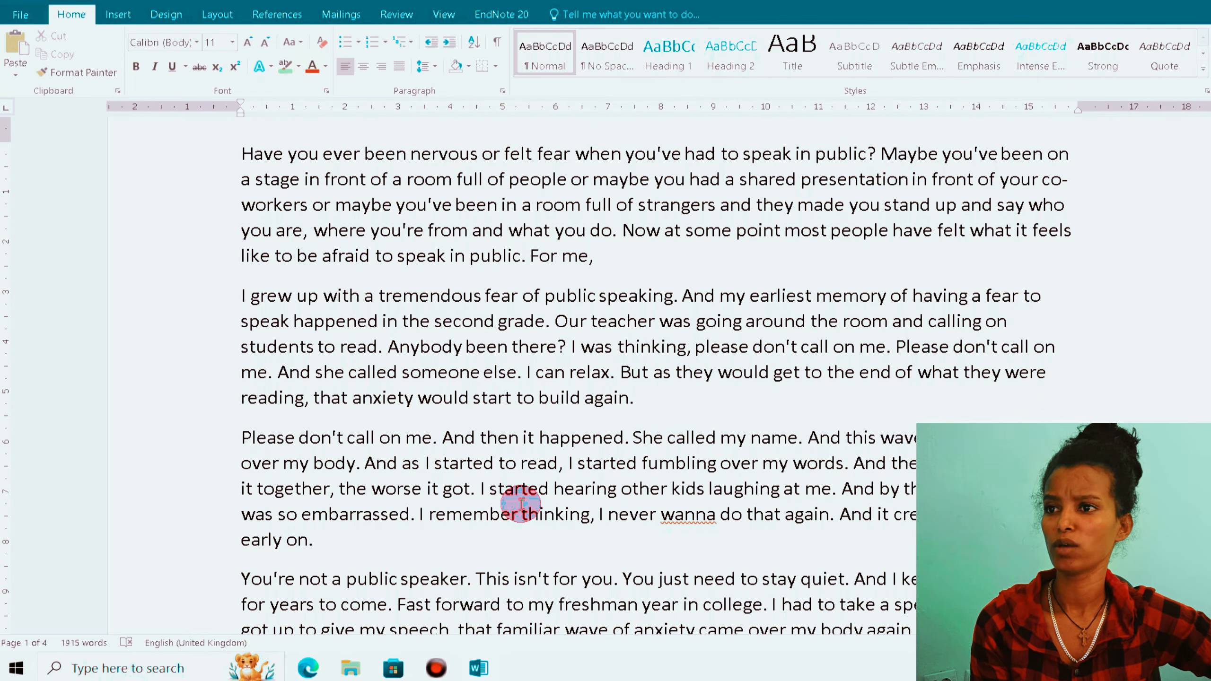
pyautogui.scroll(2, 521, 504)
pyautogui.scroll(-5, 520, 503)
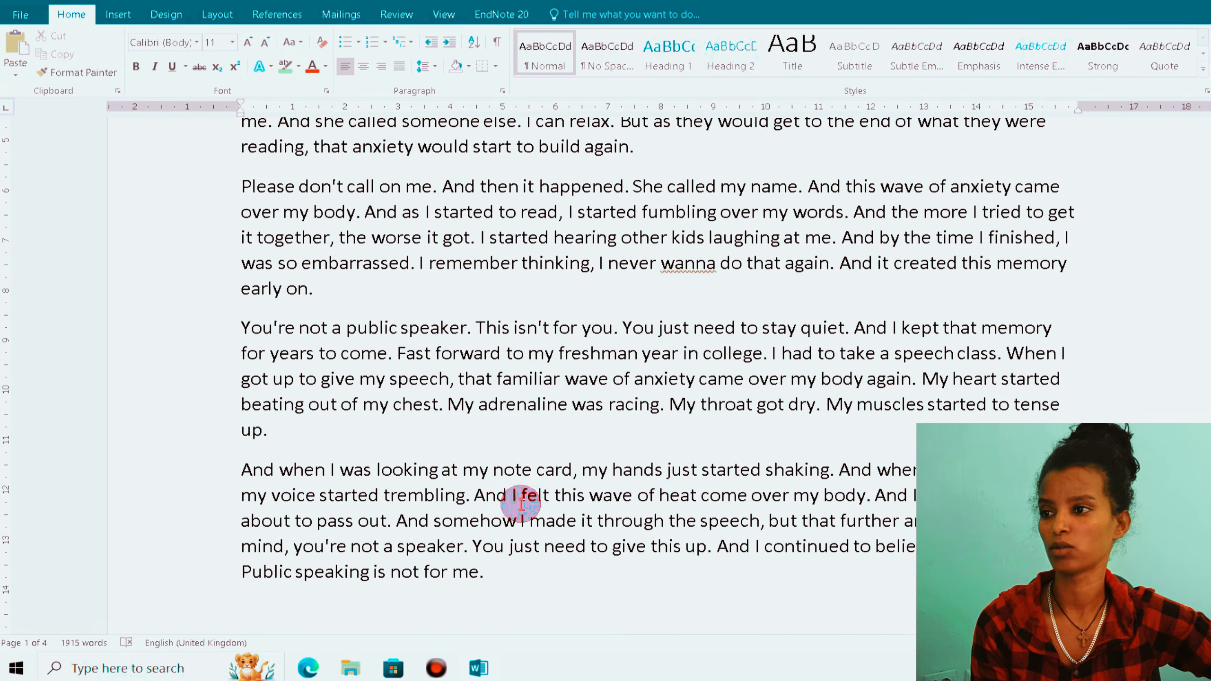
pyautogui.scroll(-6, 521, 503)
pyautogui.scroll(10, 521, 504)
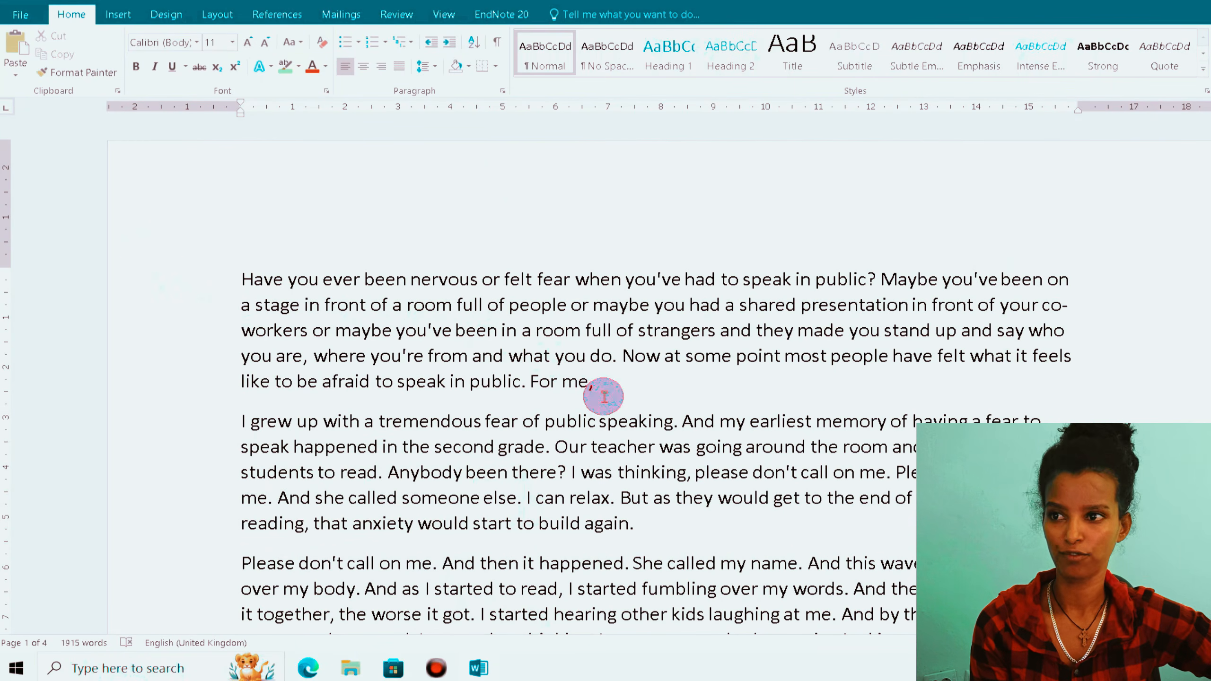
# Save the transcript to the Desktop folder as a PDF named A1.
pyautogui.click(21, 14)
pyautogui.click(29, 161)
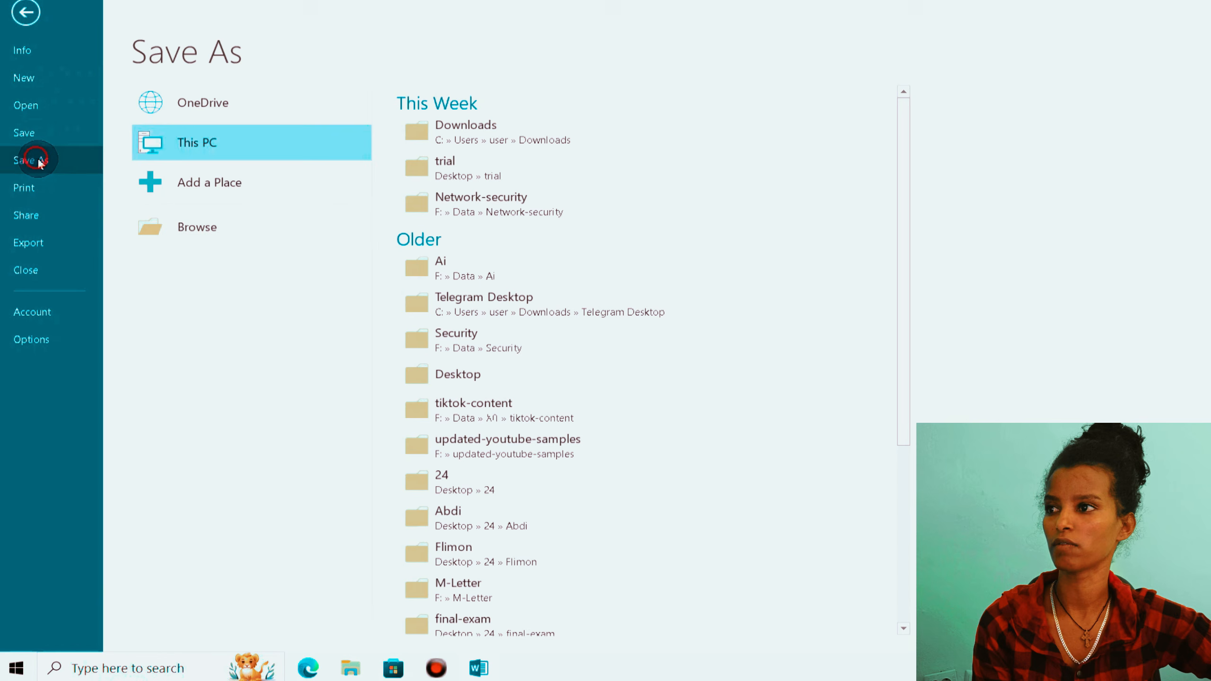
pyautogui.click(196, 227)
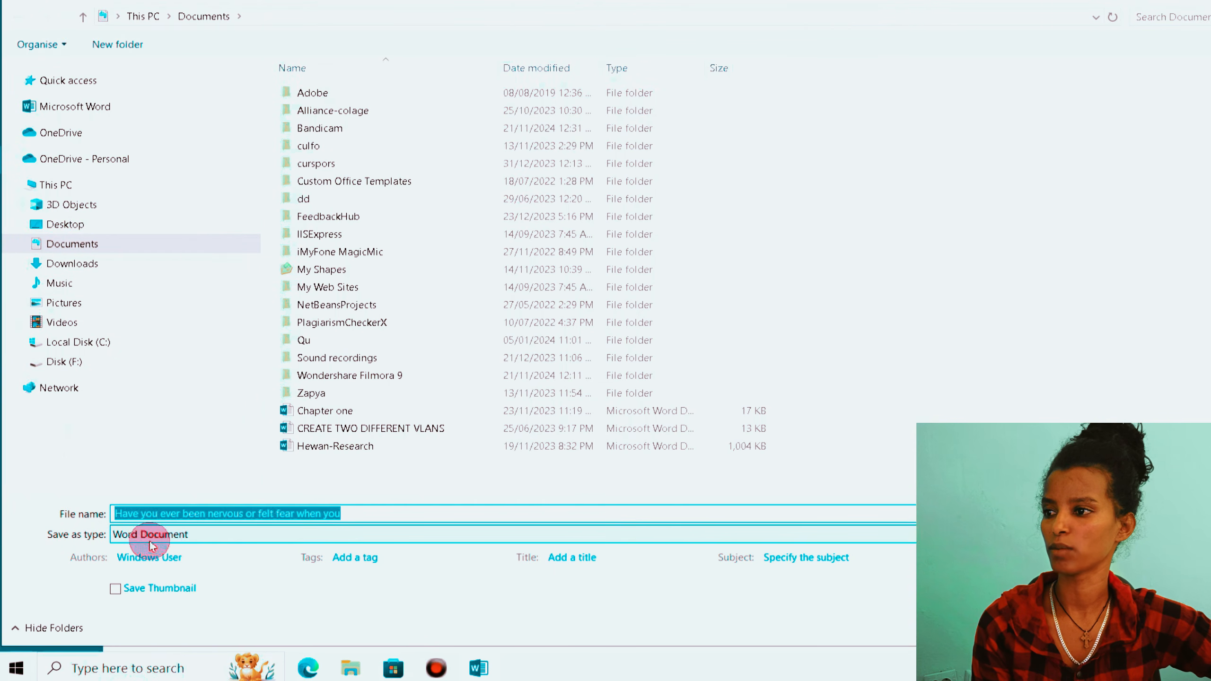
pyautogui.click(185, 539)
pyautogui.click(123, 388)
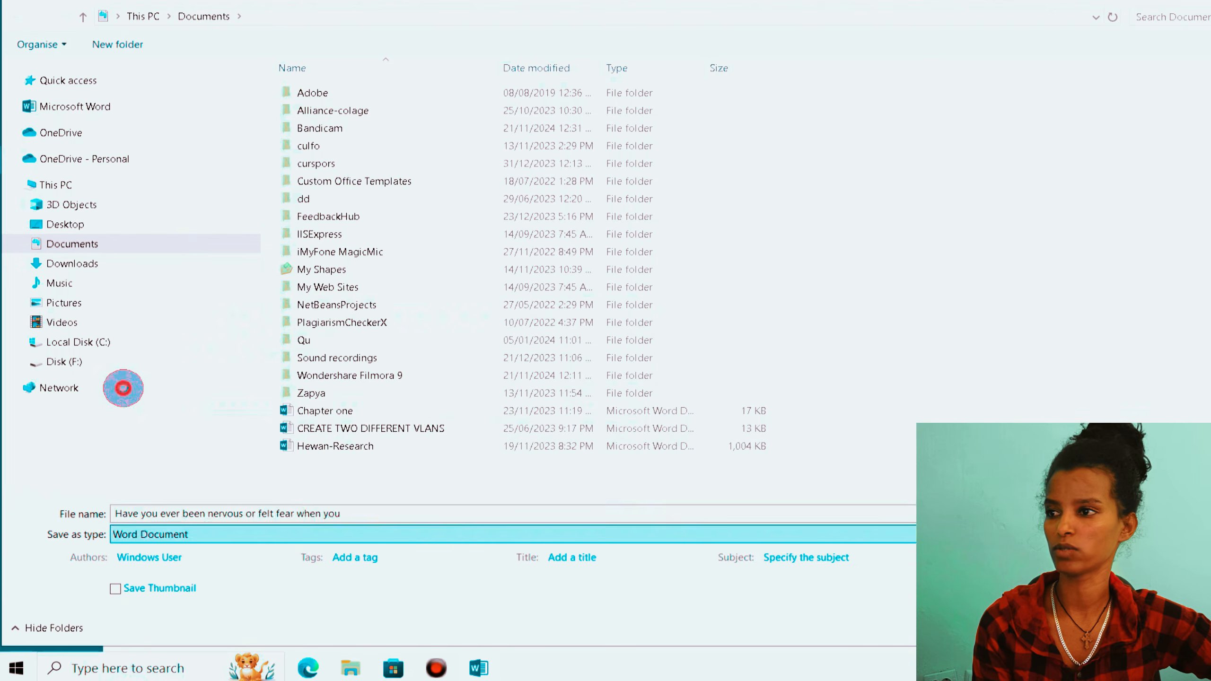
pyautogui.click(61, 224)
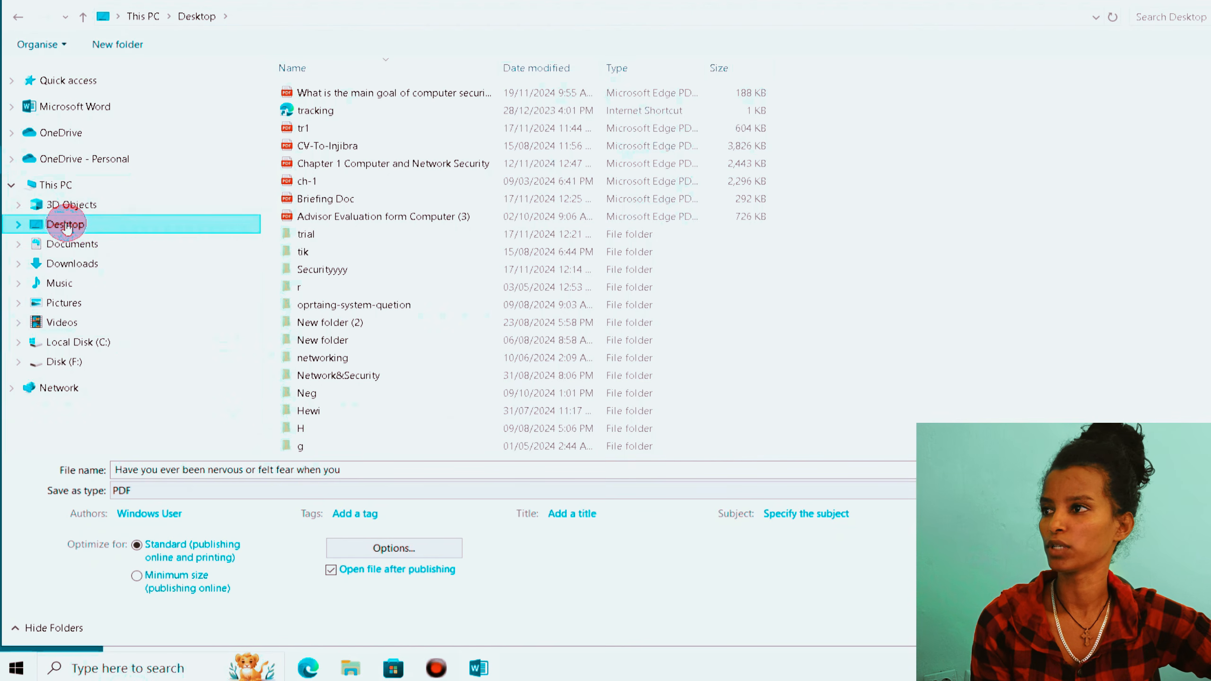
pyautogui.click(152, 470)
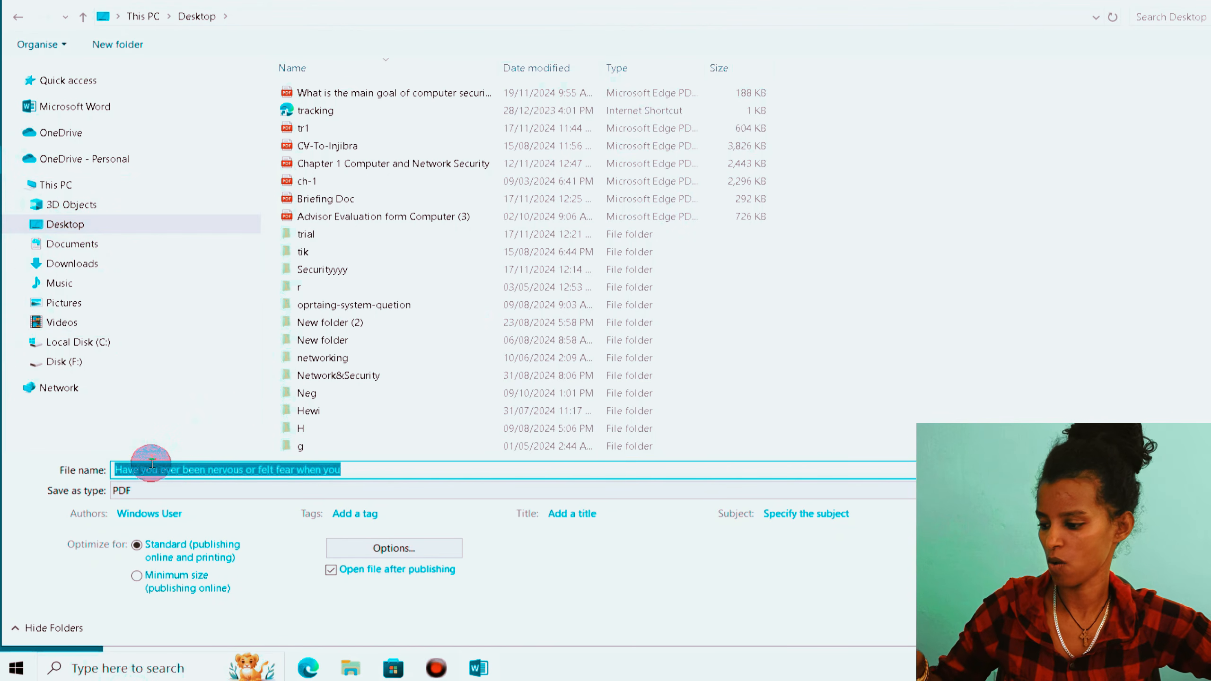
pyautogui.write('A1')
pyautogui.click(1171, 626)
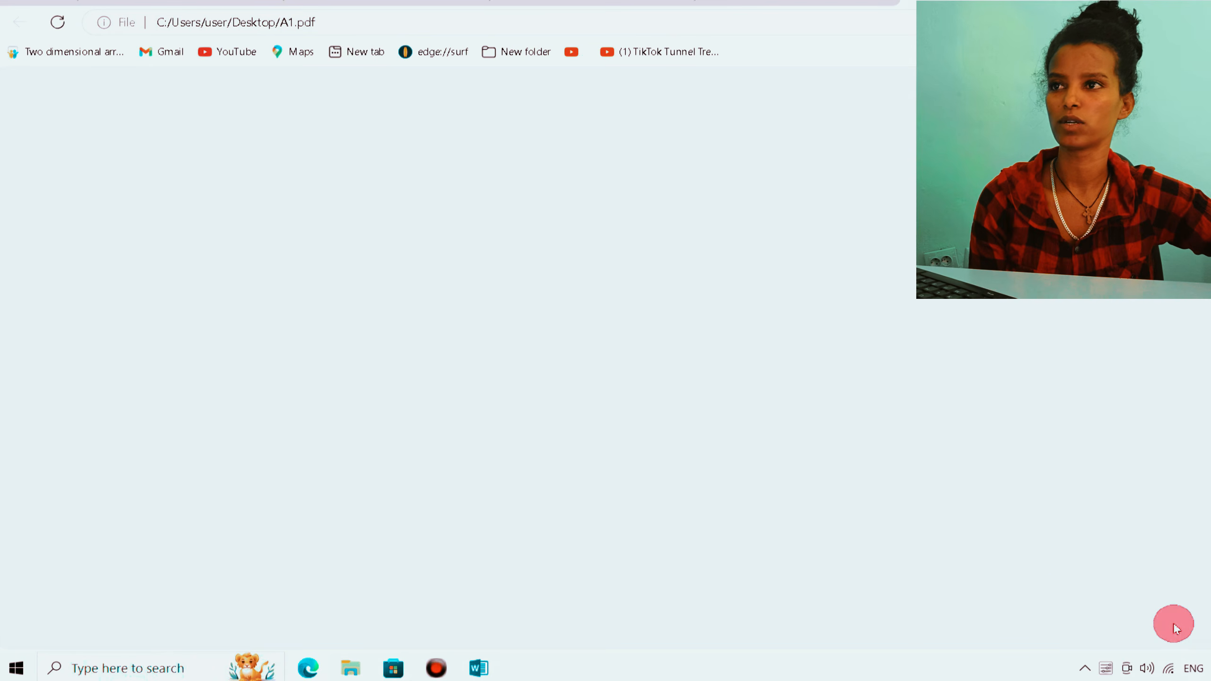
# Look through the exported A1.pdf in the browser and return to its first page.
pyautogui.click(602, 86)
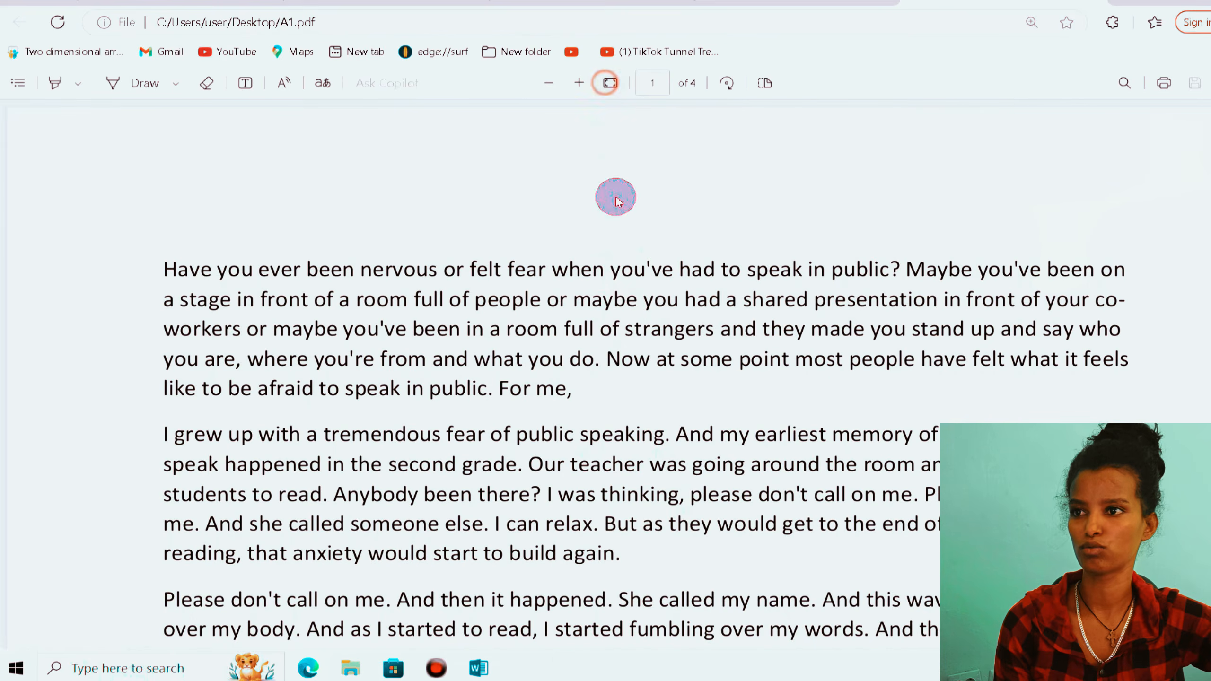
pyautogui.scroll(-10, 627, 314)
pyautogui.scroll(8, 628, 322)
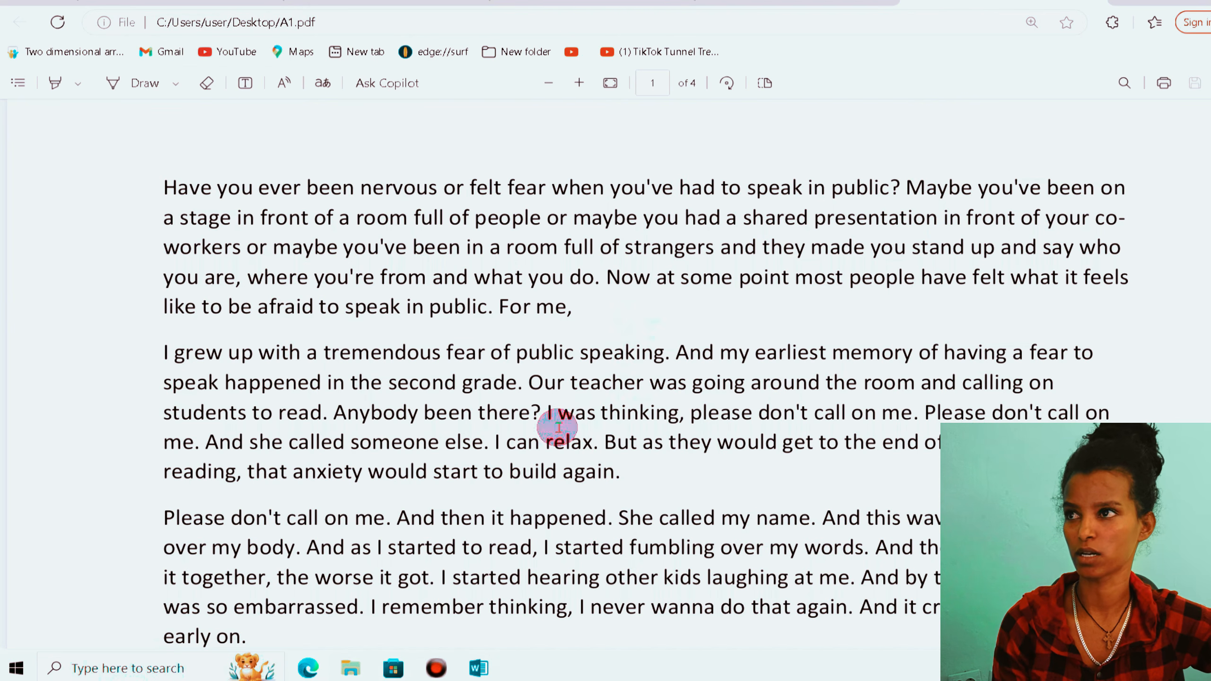
# Switch back to Word and save the transcript to the Desktop folder as a Word Document named A1.
pyautogui.hotkey('alt', 'Tab')
pyautogui.click(22, 19)
pyautogui.click(43, 160)
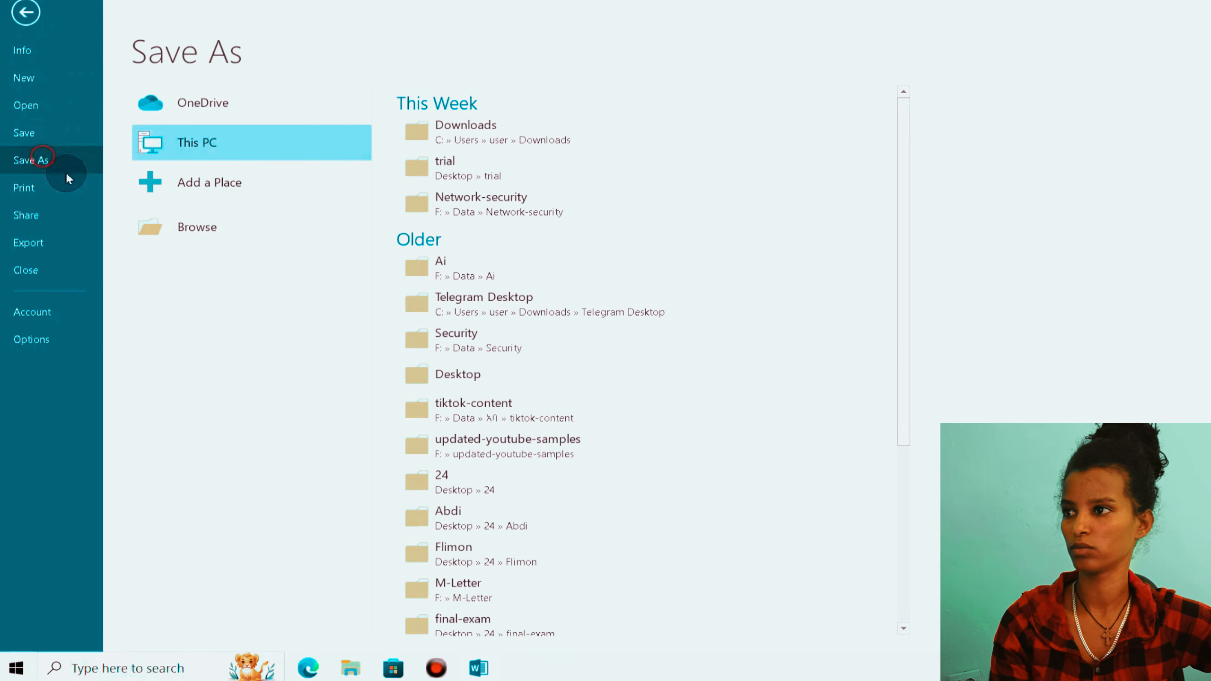
pyautogui.click(193, 233)
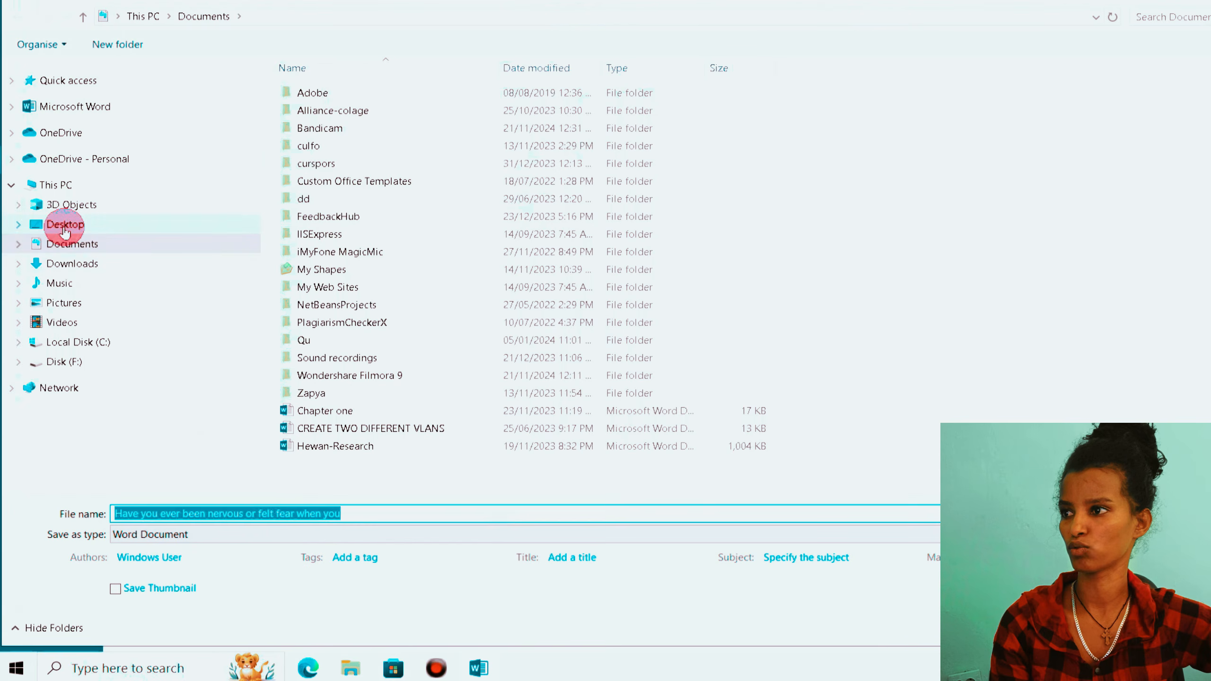
pyautogui.click(62, 225)
pyautogui.click(136, 515)
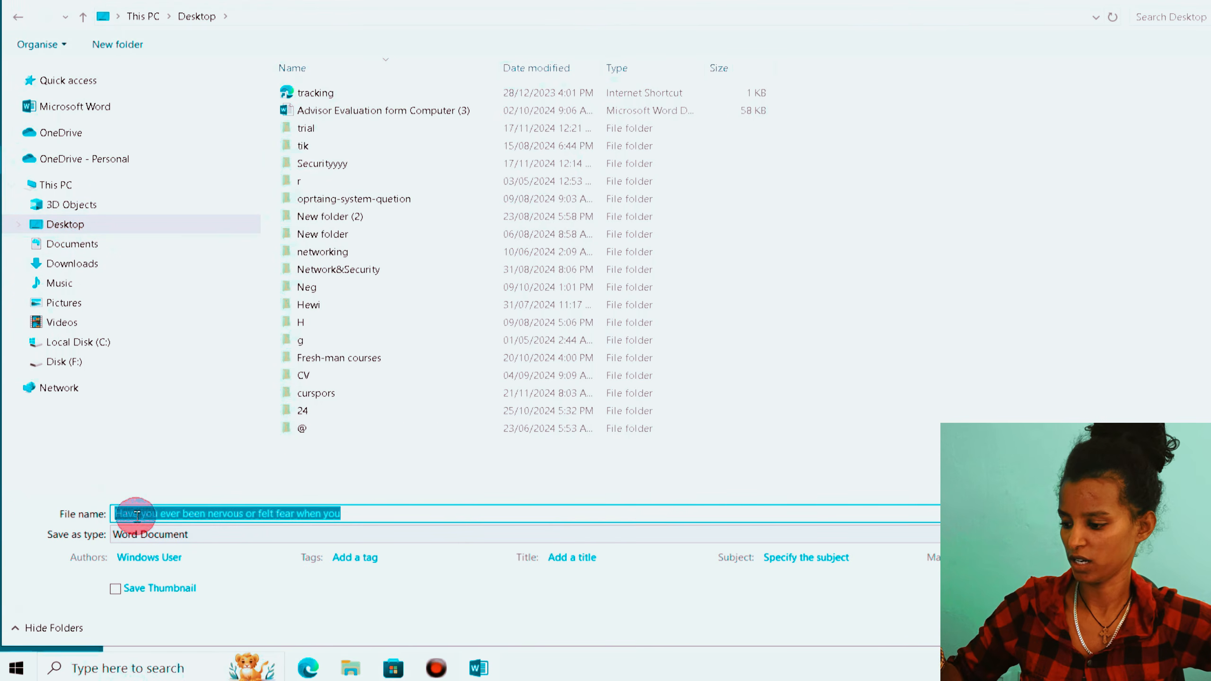
pyautogui.write('A1')
pyautogui.click(33, 555)
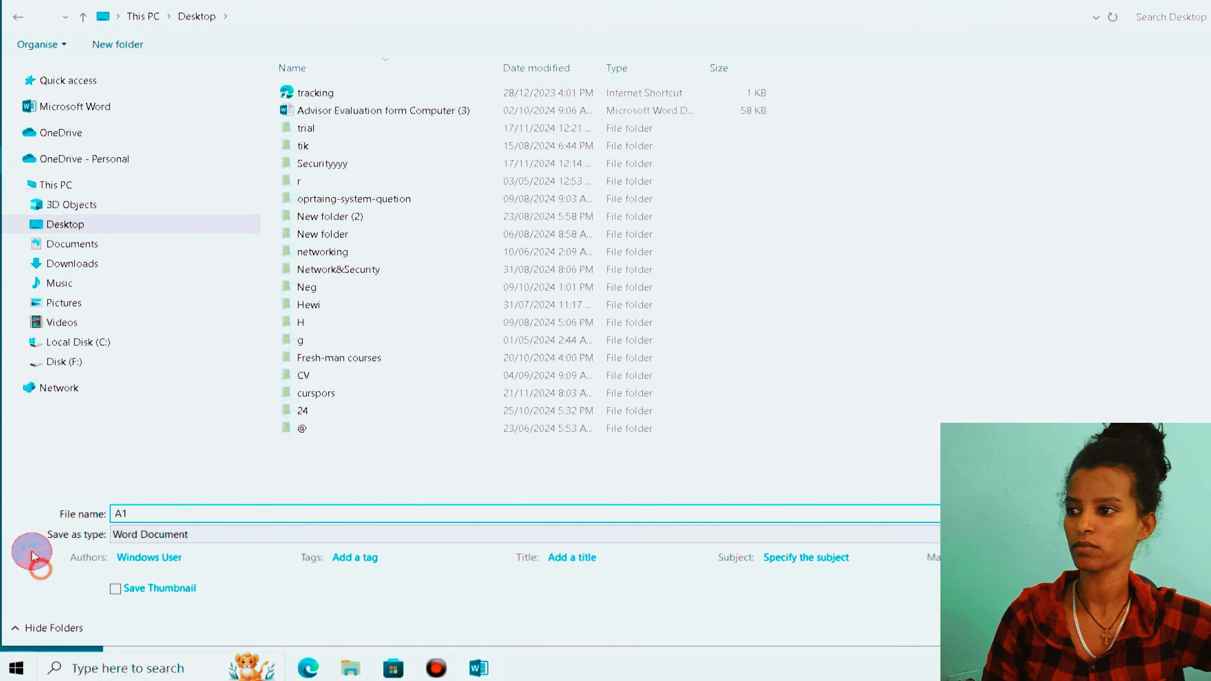
pyautogui.click(156, 535)
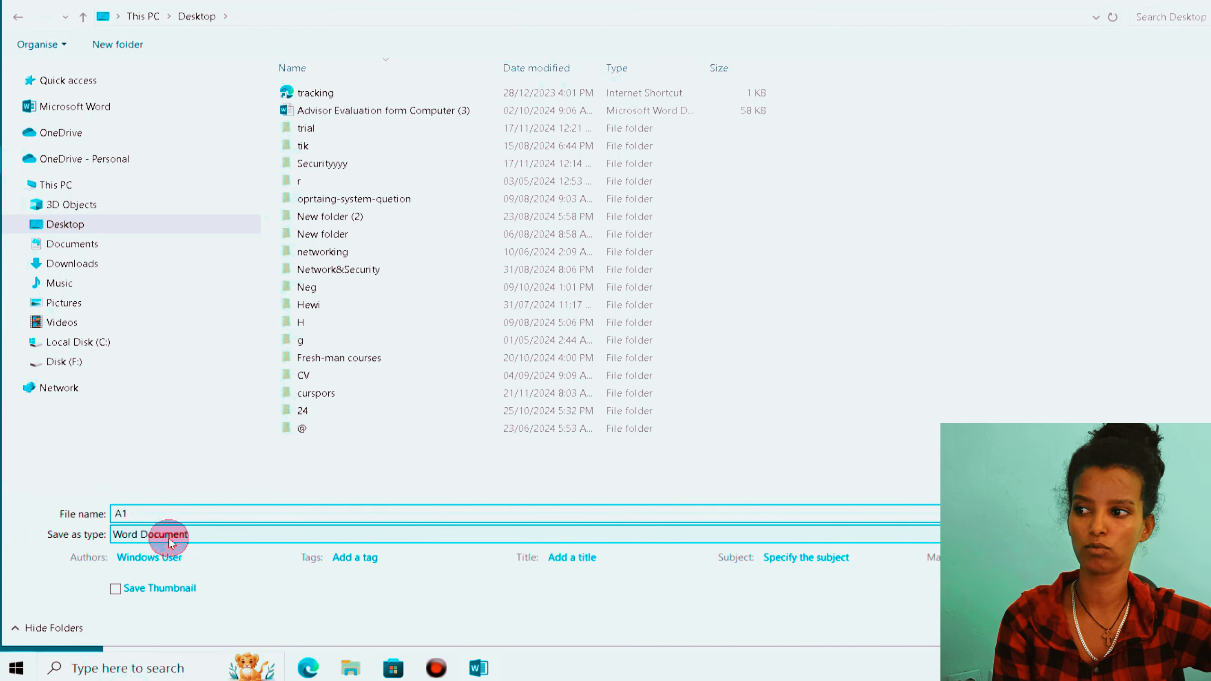
pyautogui.click(141, 501)
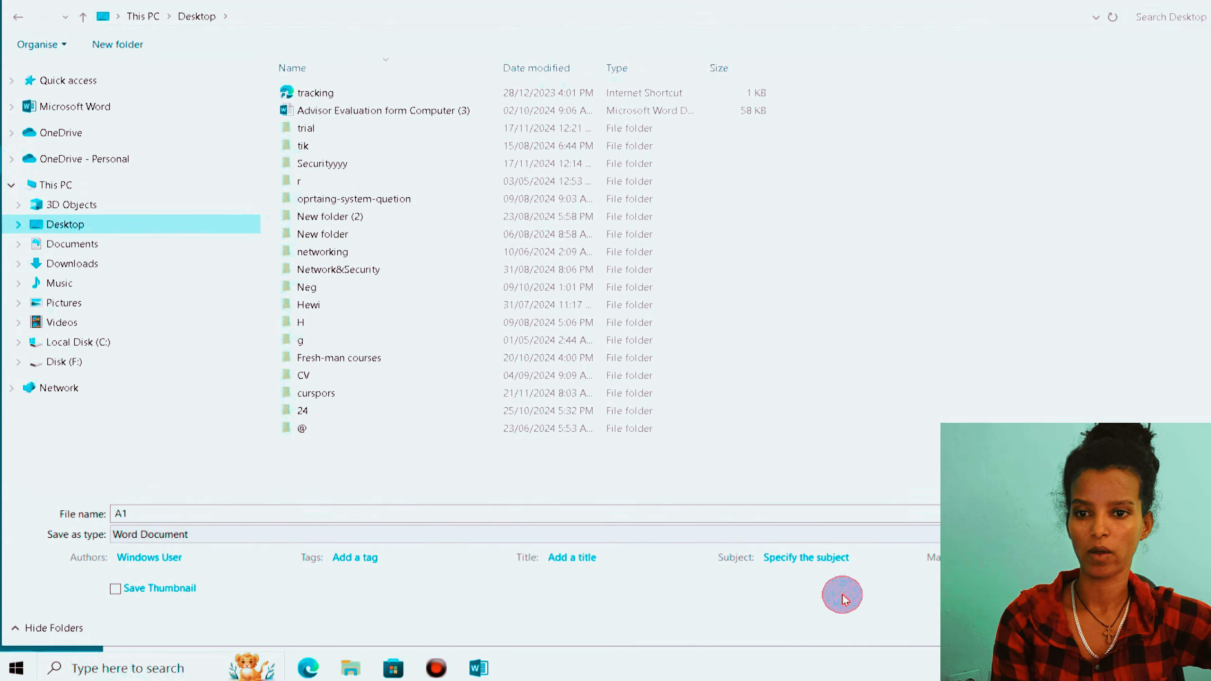
pyautogui.click(1135, 628)
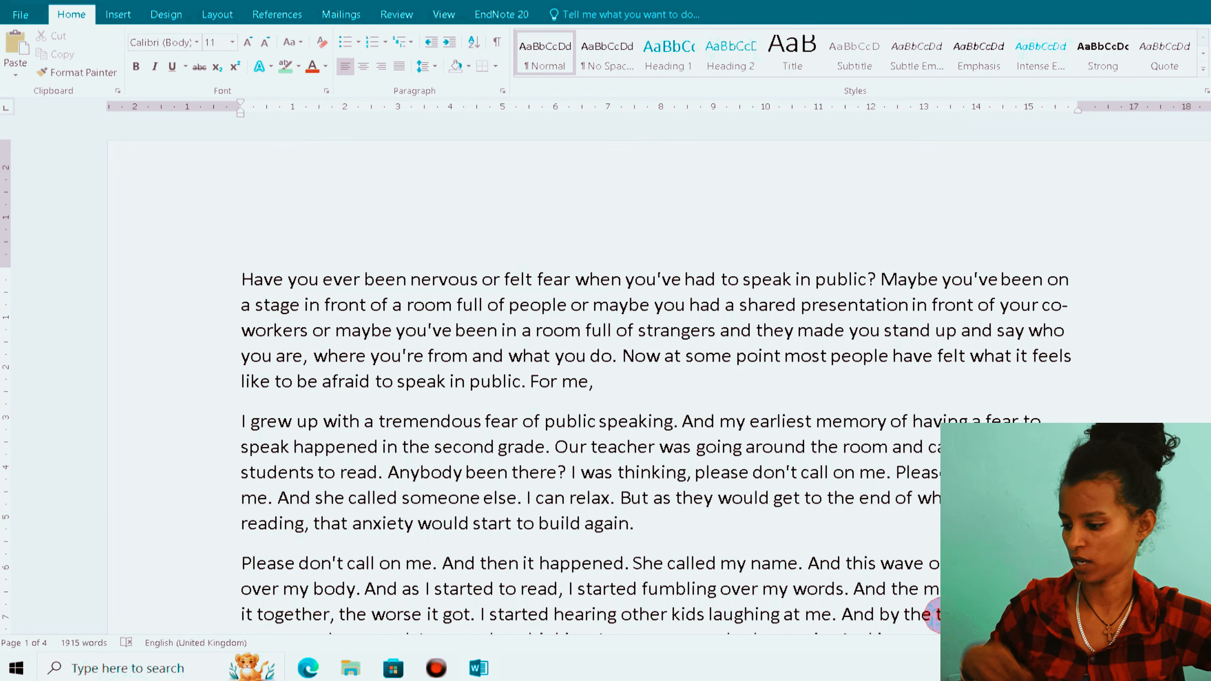
# Show the Windows desktop and move the saved A1 files out of the icon grid into empty space.
pyautogui.press('super+d')
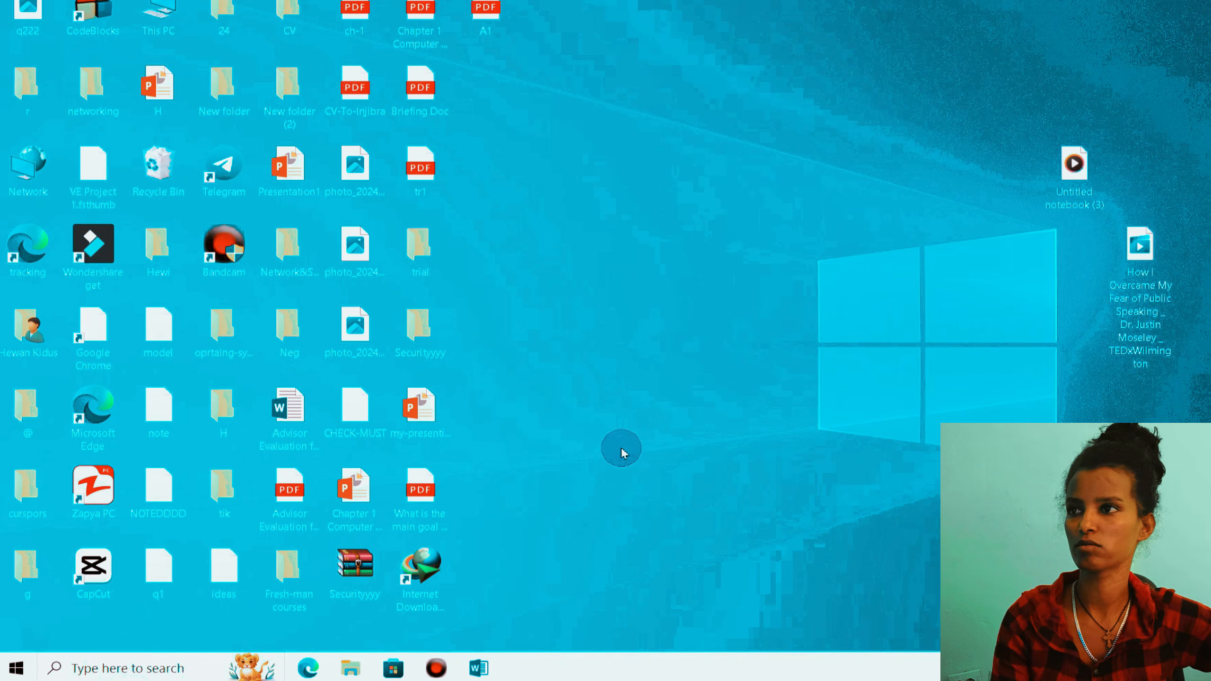
pyautogui.moveTo(485, 83); pyautogui.dragTo(754, 272)
pyautogui.moveTo(485, 17); pyautogui.dragTo(743, 187)
# In the browser, search Google for google.docs and open the Google Docs site.
pyautogui.click(193, 271)
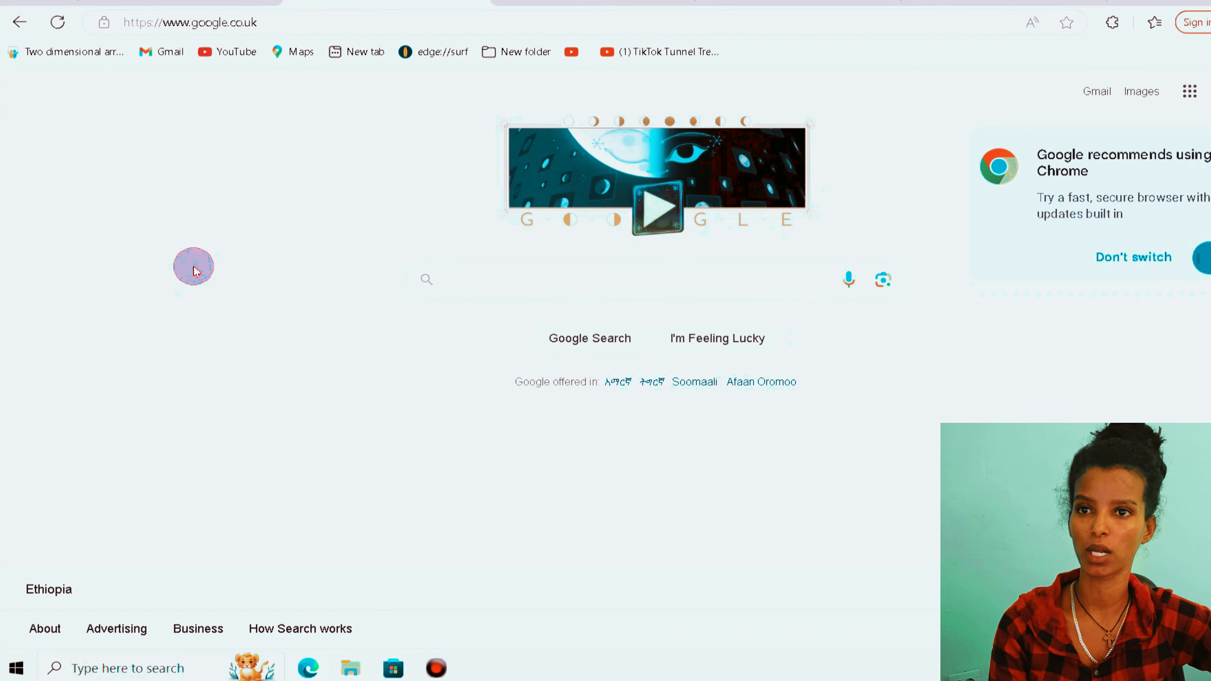
pyautogui.click(463, 279)
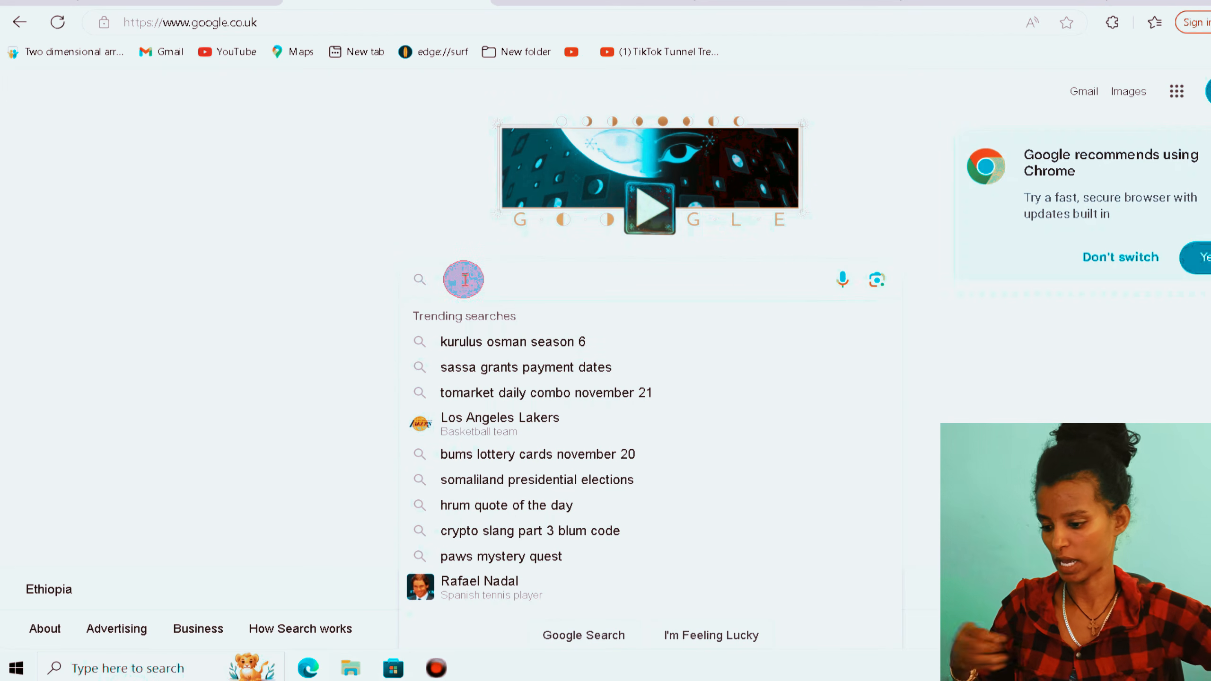
pyautogui.write('googl')
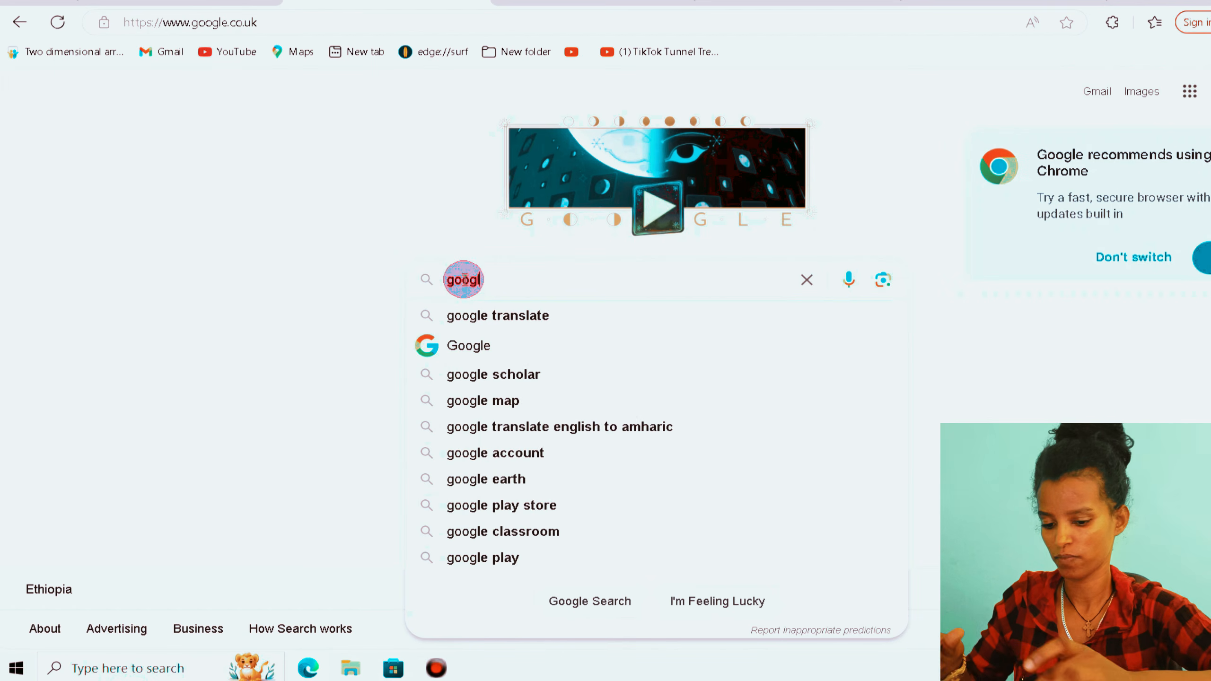
pyautogui.write('e.do')
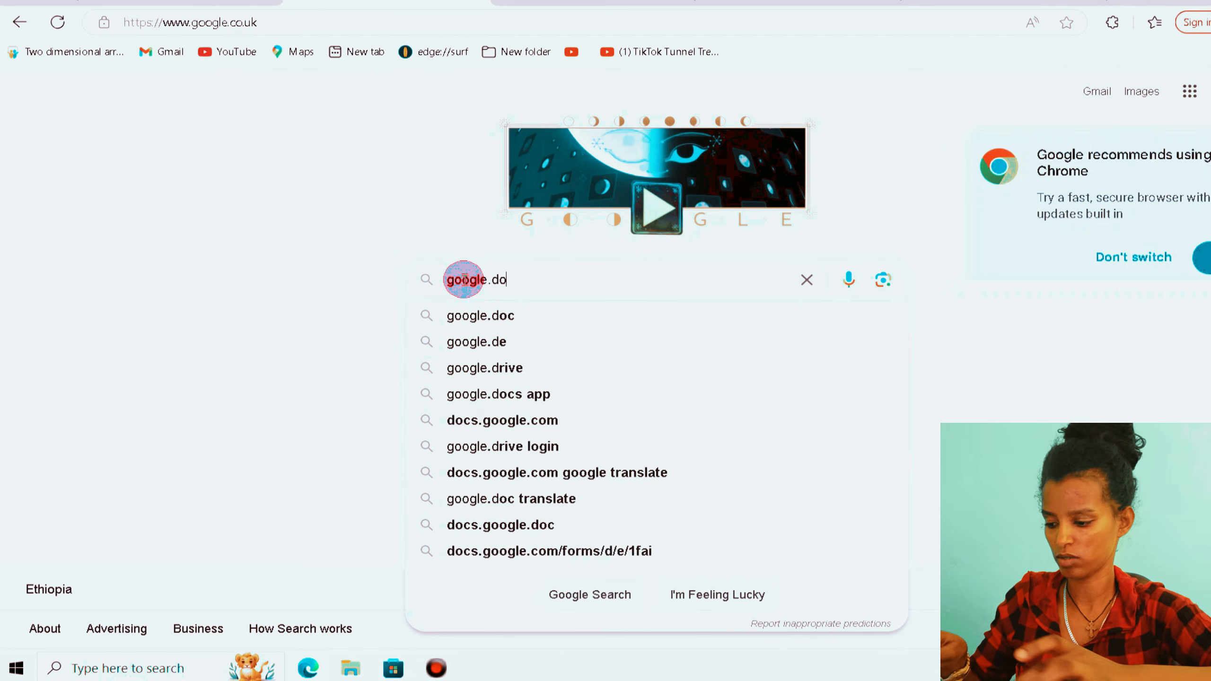
pyautogui.write('cs')
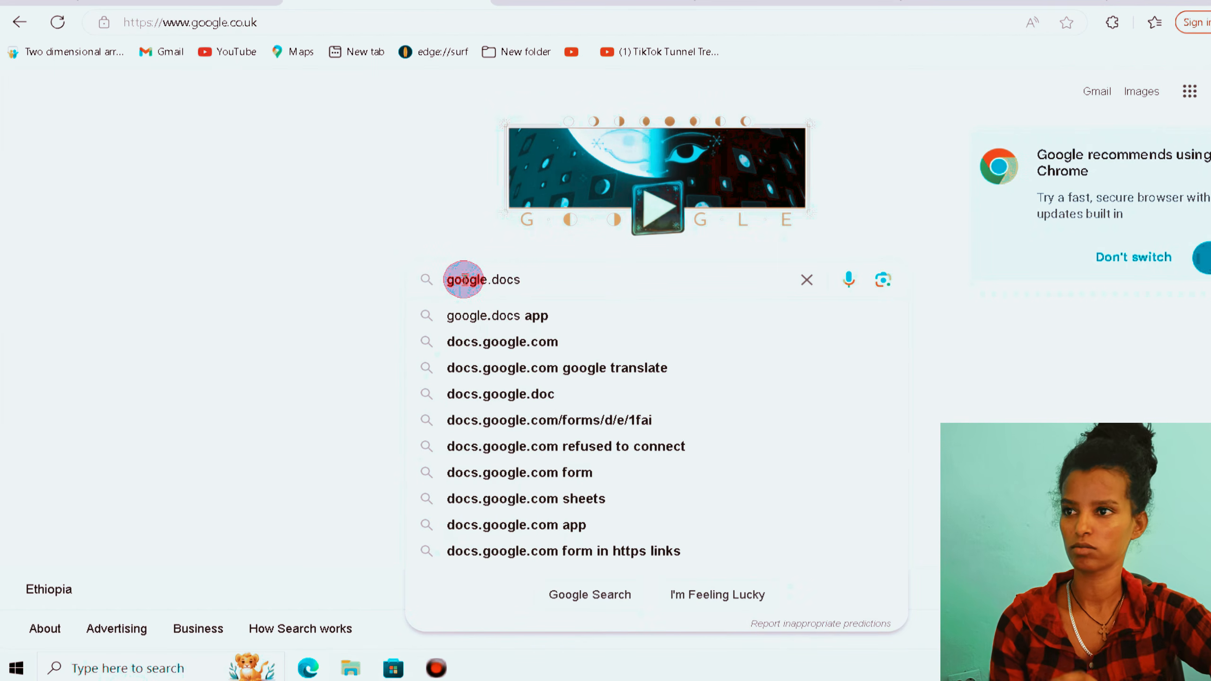
pyautogui.press('Return')
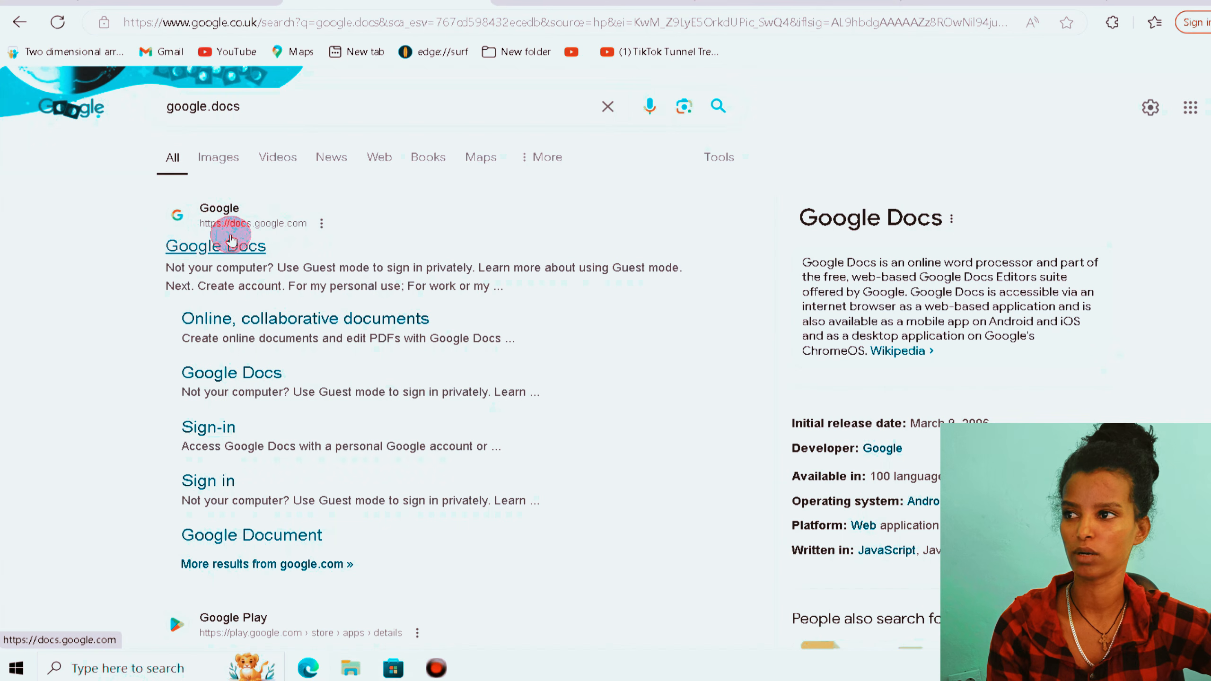
pyautogui.click(188, 248)
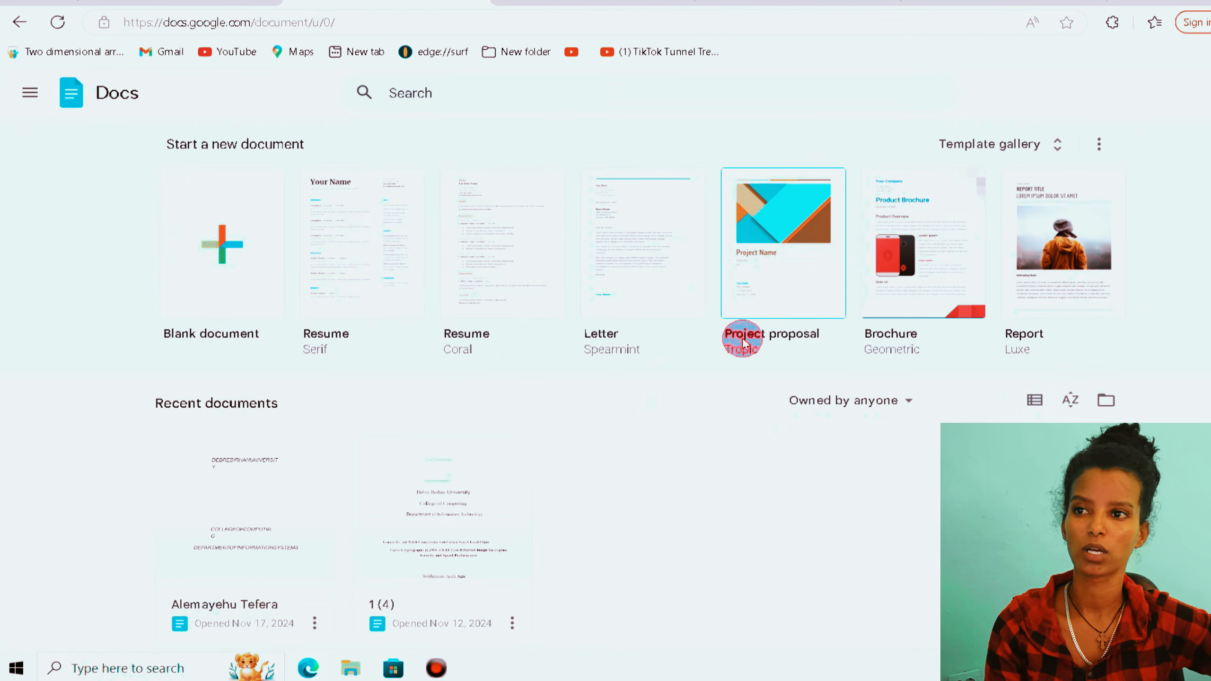
# Look over the Docs templates and recent documents and create a new blank document.
pyautogui.scroll(-1, 509, 384)
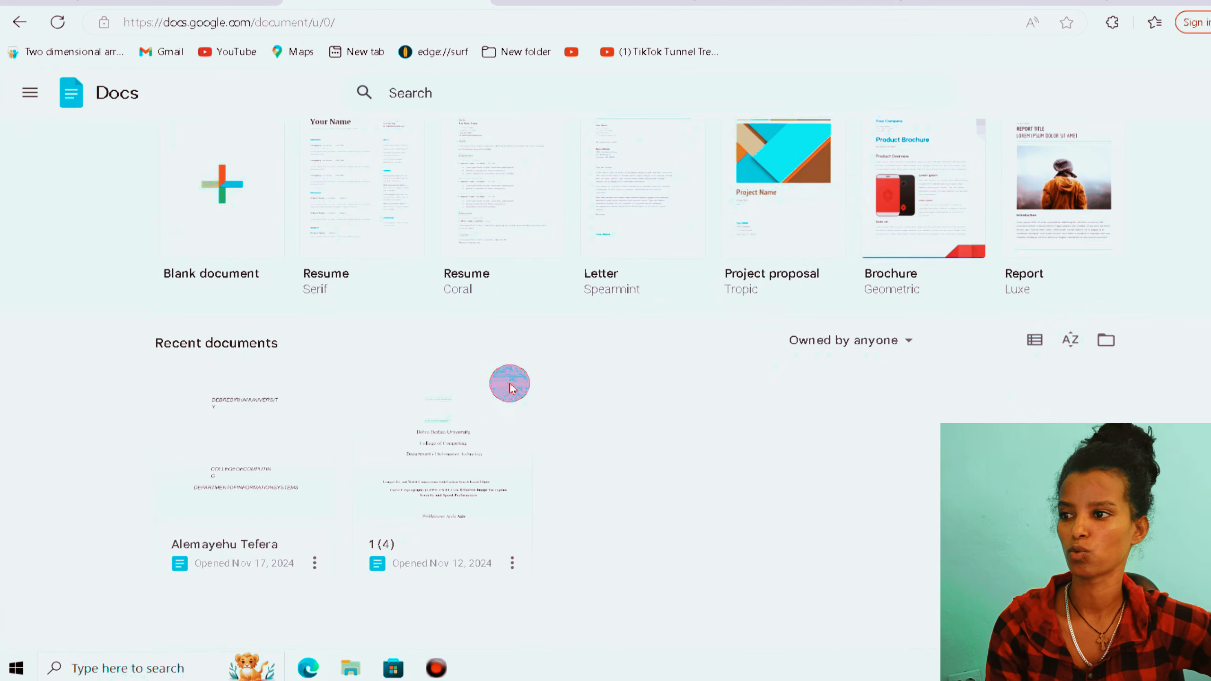
pyautogui.scroll(1, 509, 384)
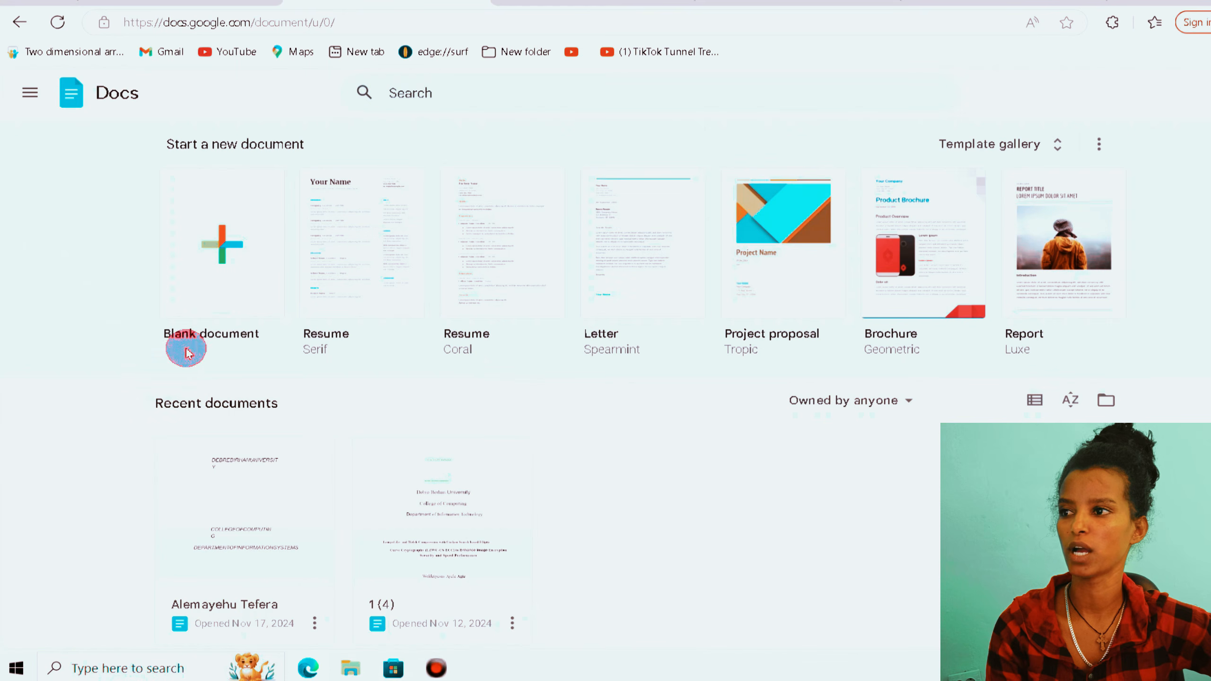
pyautogui.click(225, 247)
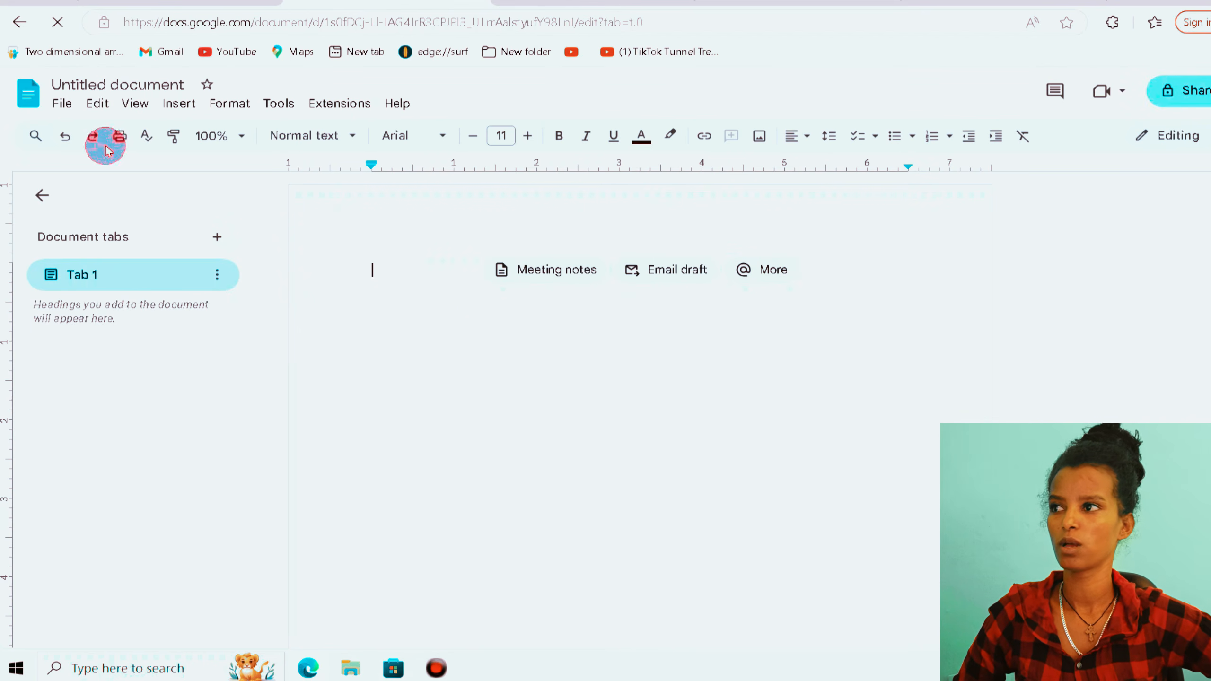
# Upload the A1 Word document from the Desktop folder and open it in Google Docs.
pyautogui.click(61, 102)
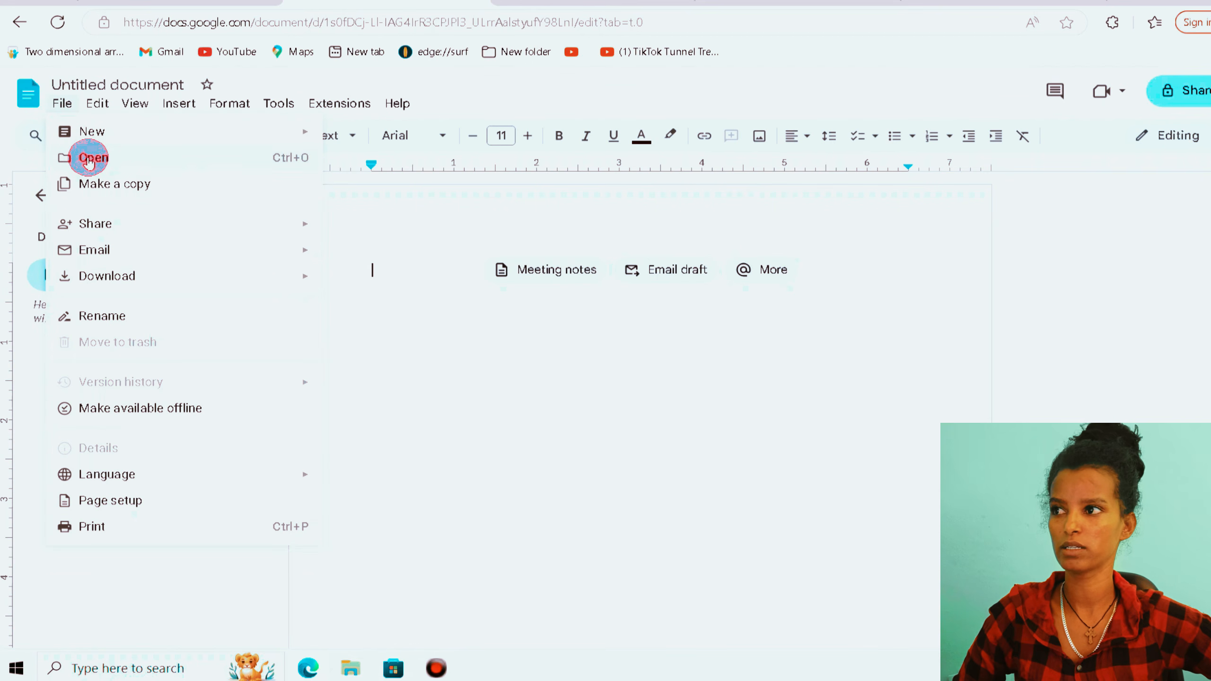
pyautogui.click(90, 159)
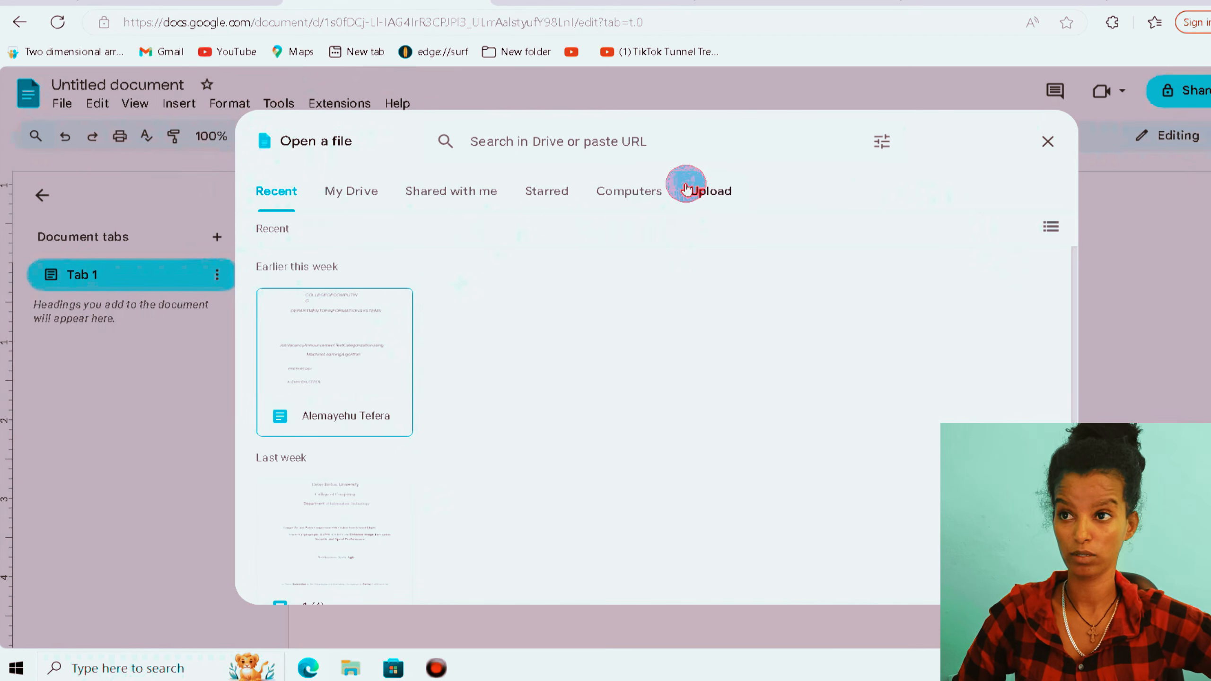
pyautogui.click(706, 195)
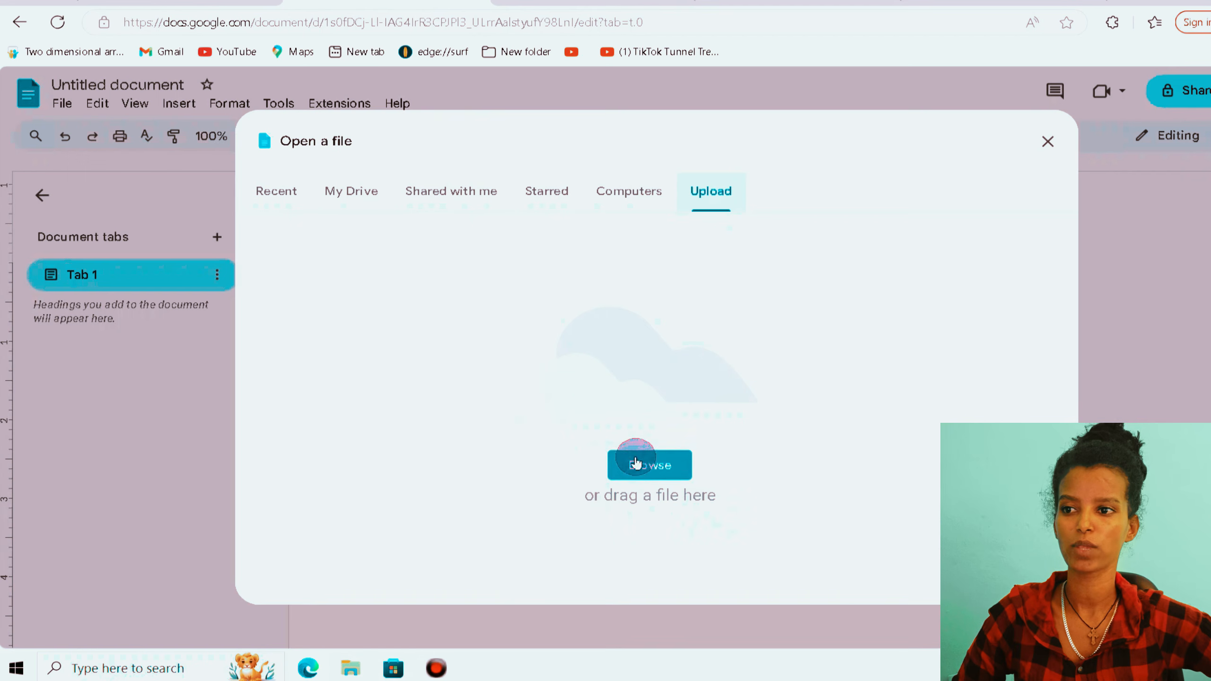
pyautogui.click(645, 470)
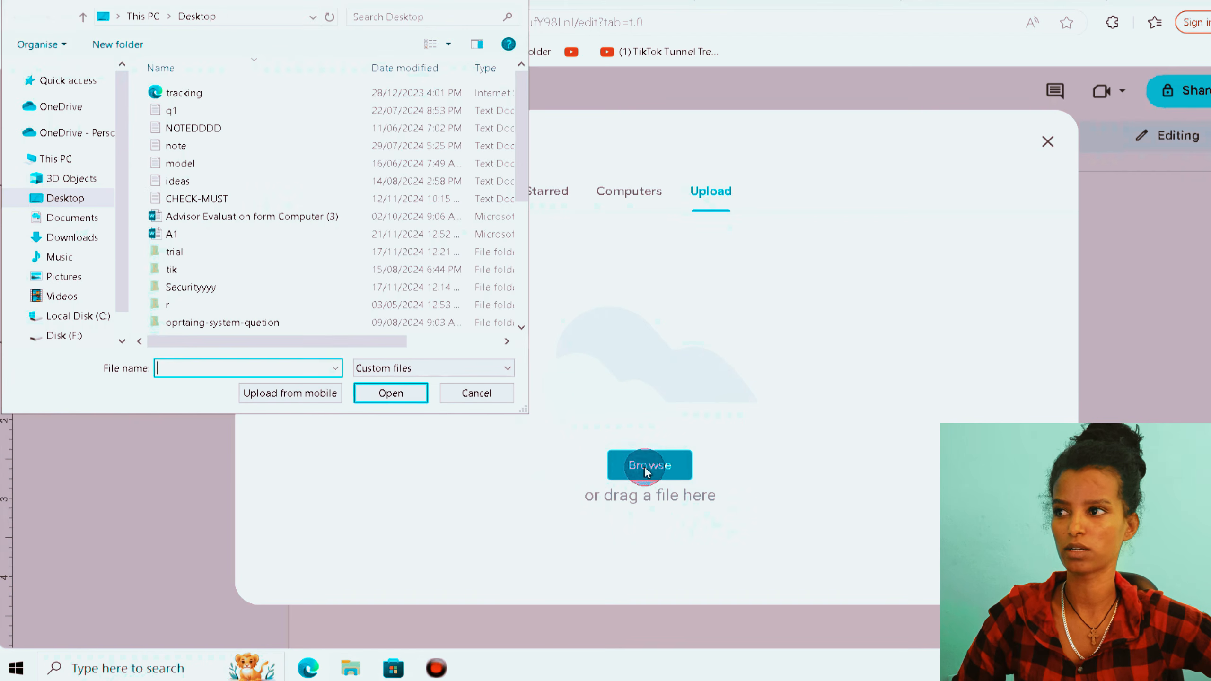
pyautogui.click(63, 197)
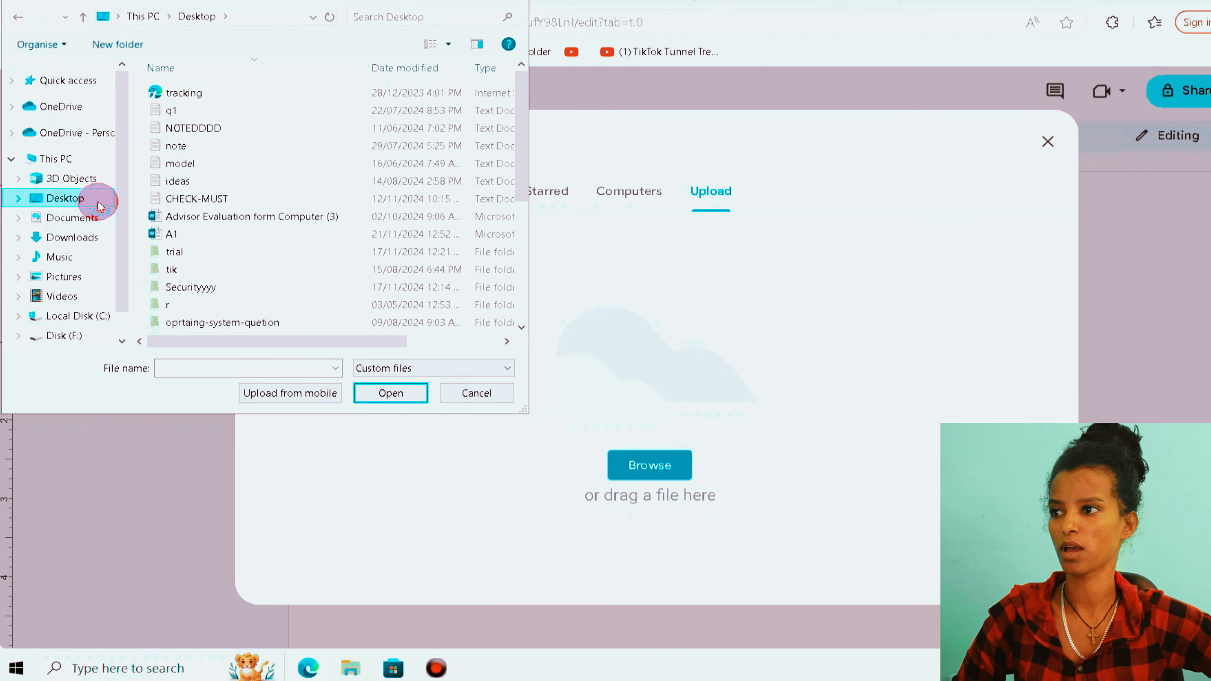
pyautogui.scroll(-4, 371, 234)
pyautogui.scroll(5, 350, 254)
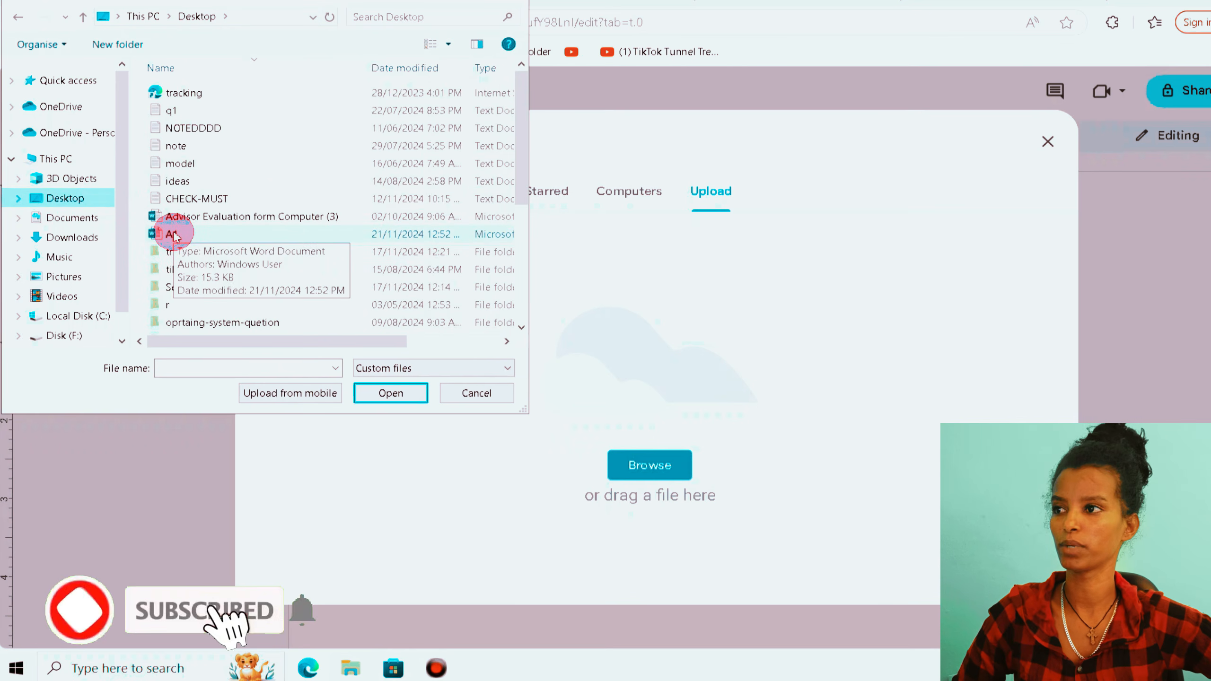
pyautogui.click(175, 235)
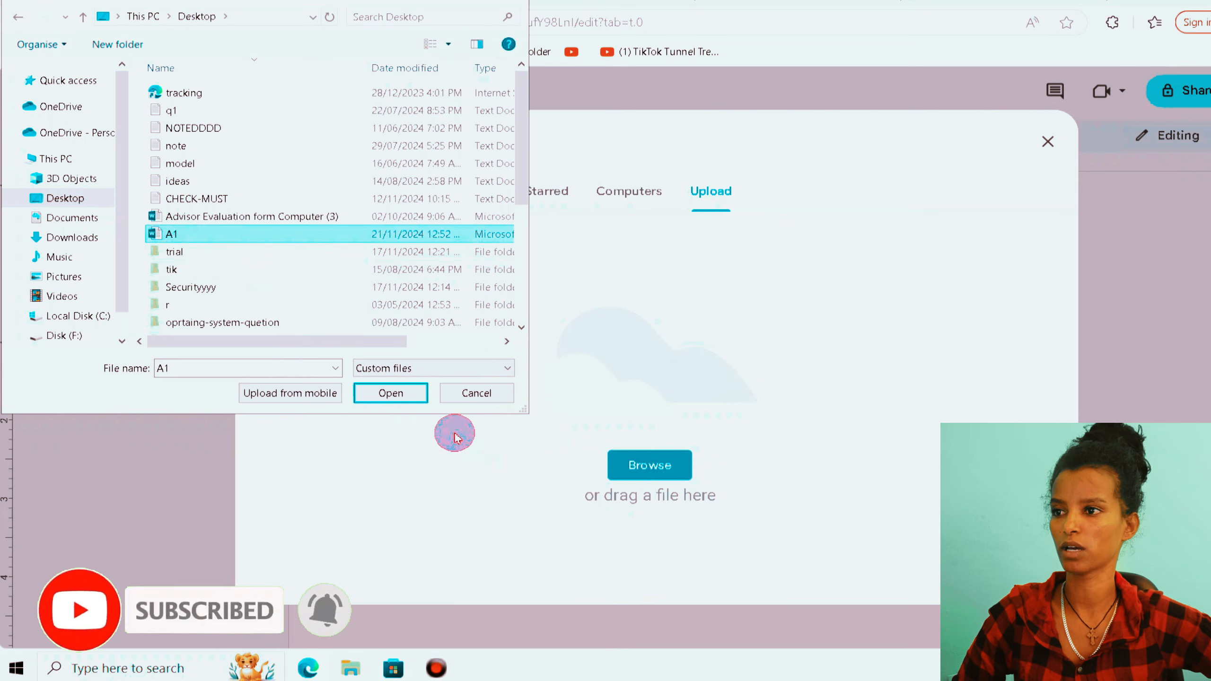
pyautogui.click(391, 394)
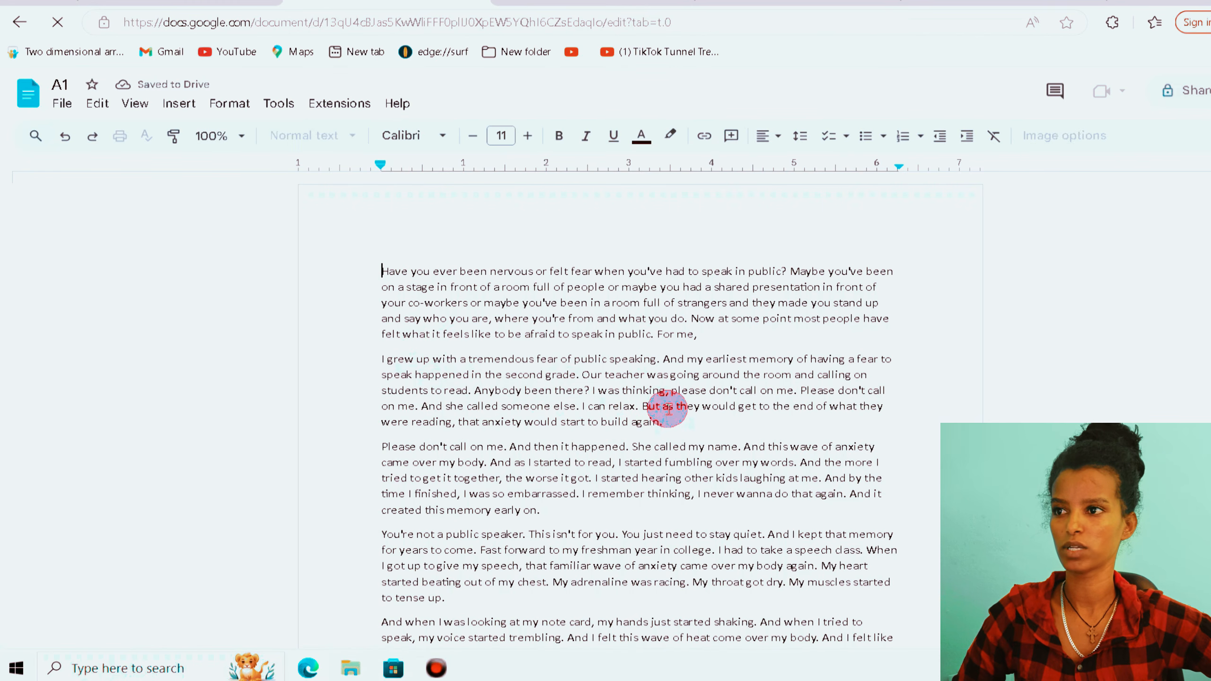
# Look through the uploaded transcript and create an Amharic translation titled Translated copy of A1.
pyautogui.scroll(-15, 554, 365)
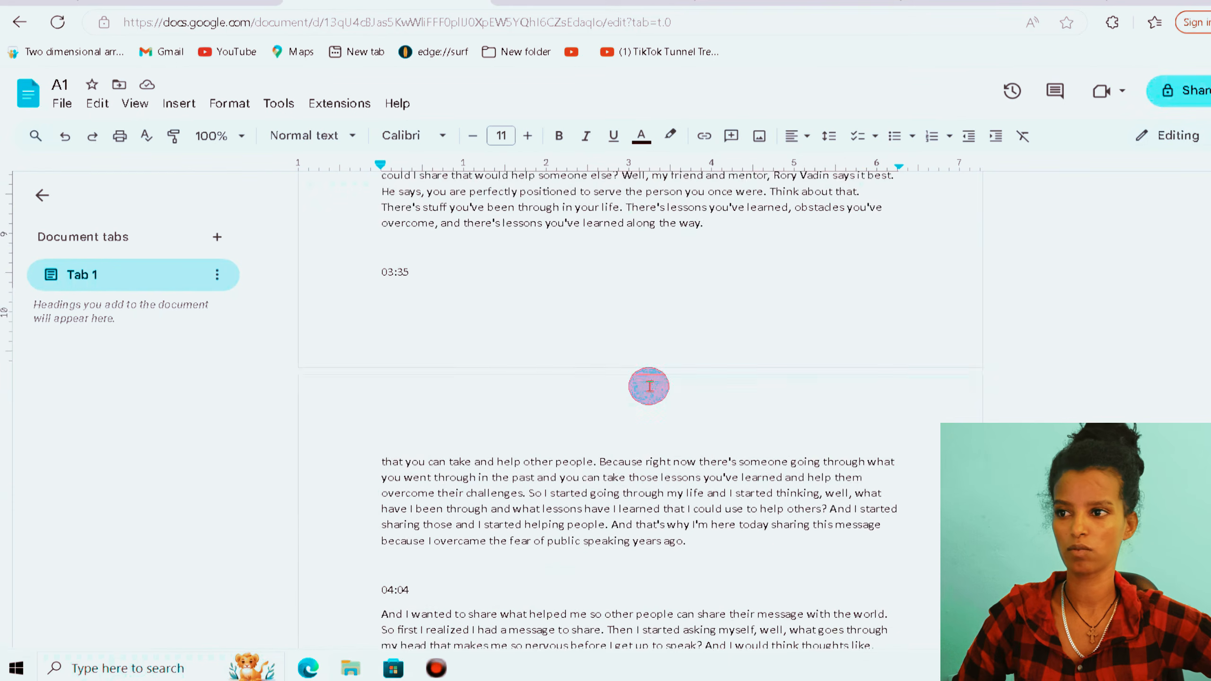
pyautogui.scroll(-8, 648, 385)
pyautogui.scroll(15, 648, 385)
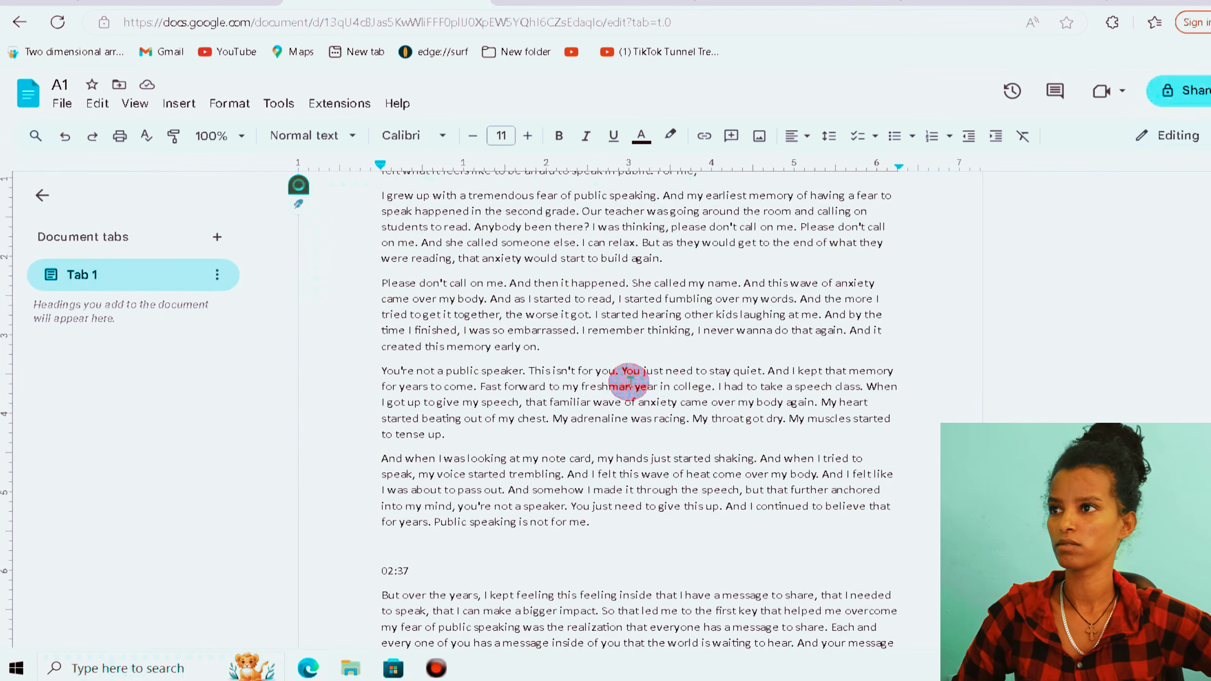
pyautogui.scroll(3, 629, 382)
pyautogui.click(268, 106)
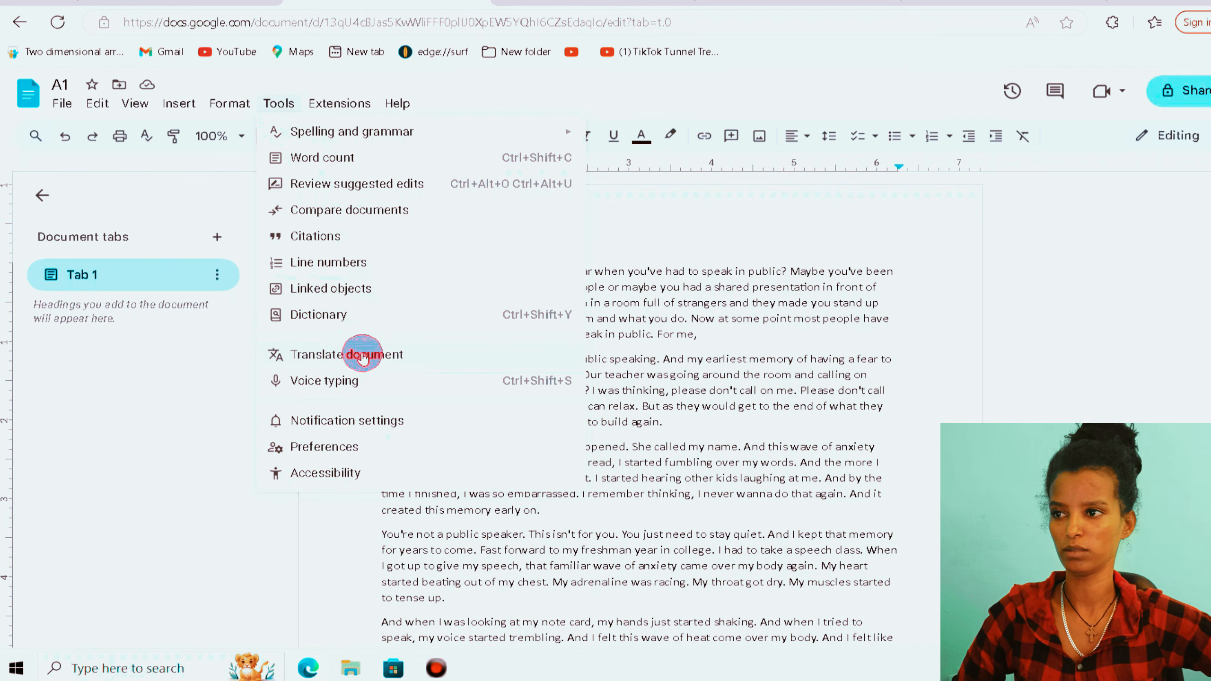
pyautogui.click(394, 355)
pyautogui.click(540, 418)
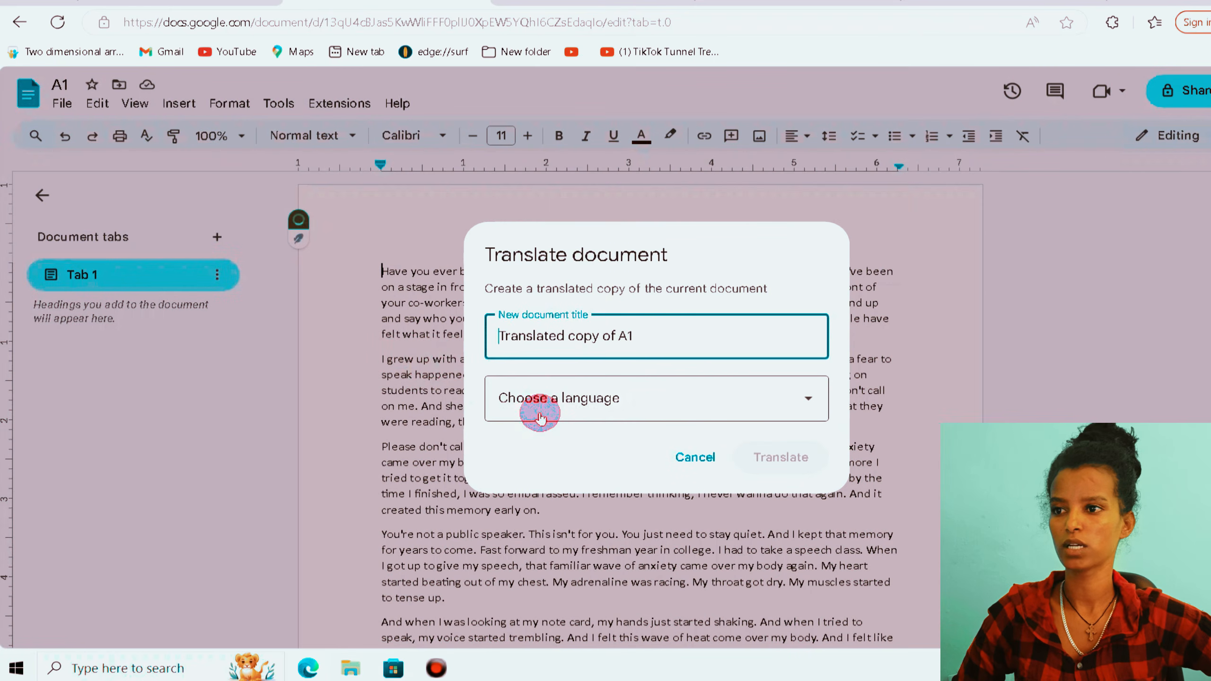
pyautogui.click(805, 403)
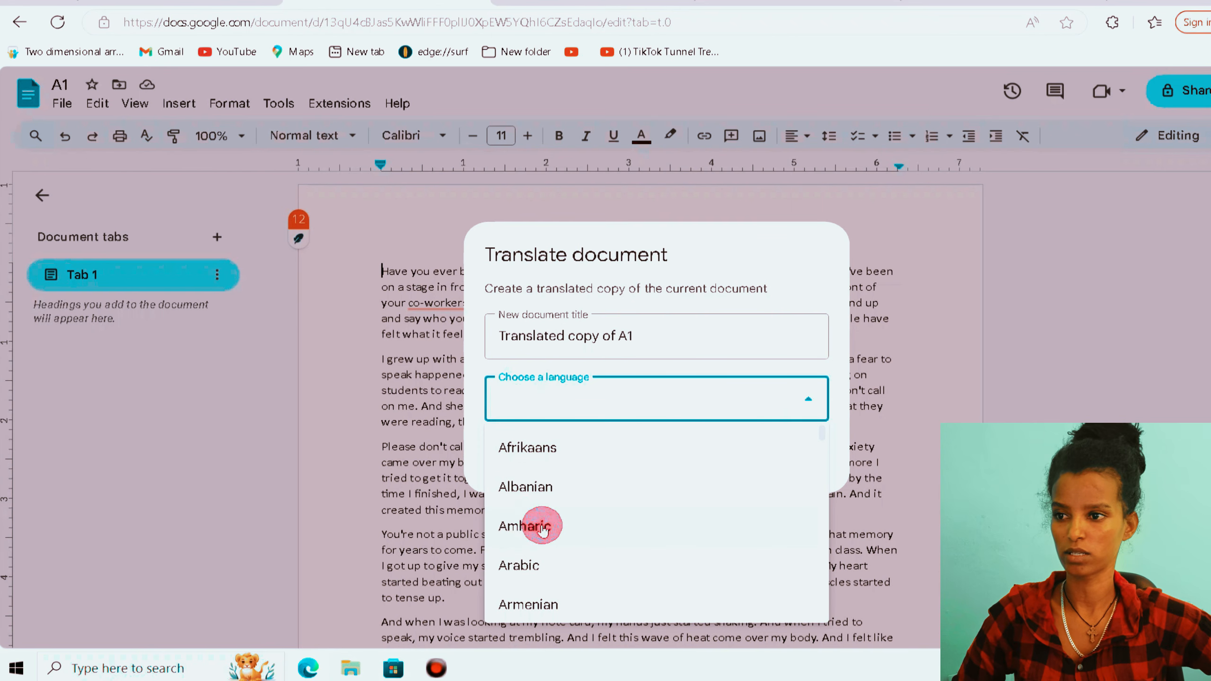
pyautogui.click(531, 524)
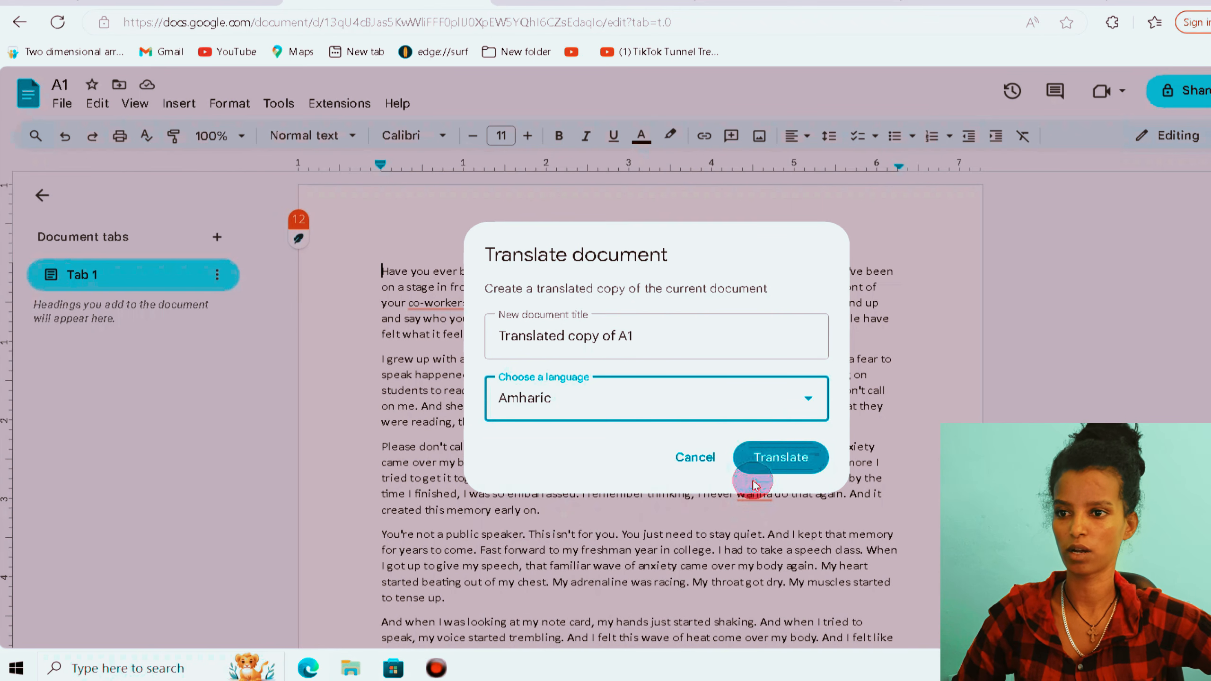
pyautogui.click(765, 460)
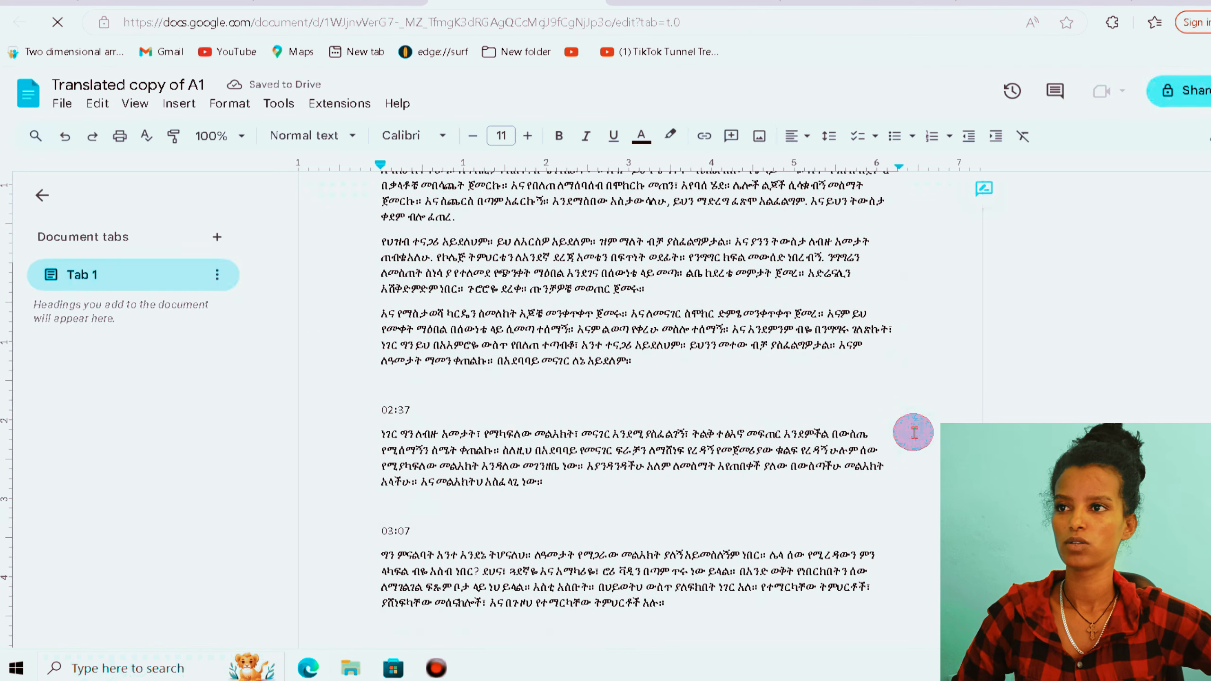
# Set the font size to 13 and the zoom to 125% in the translated copy, and look over its text.
pyautogui.click(528, 137)
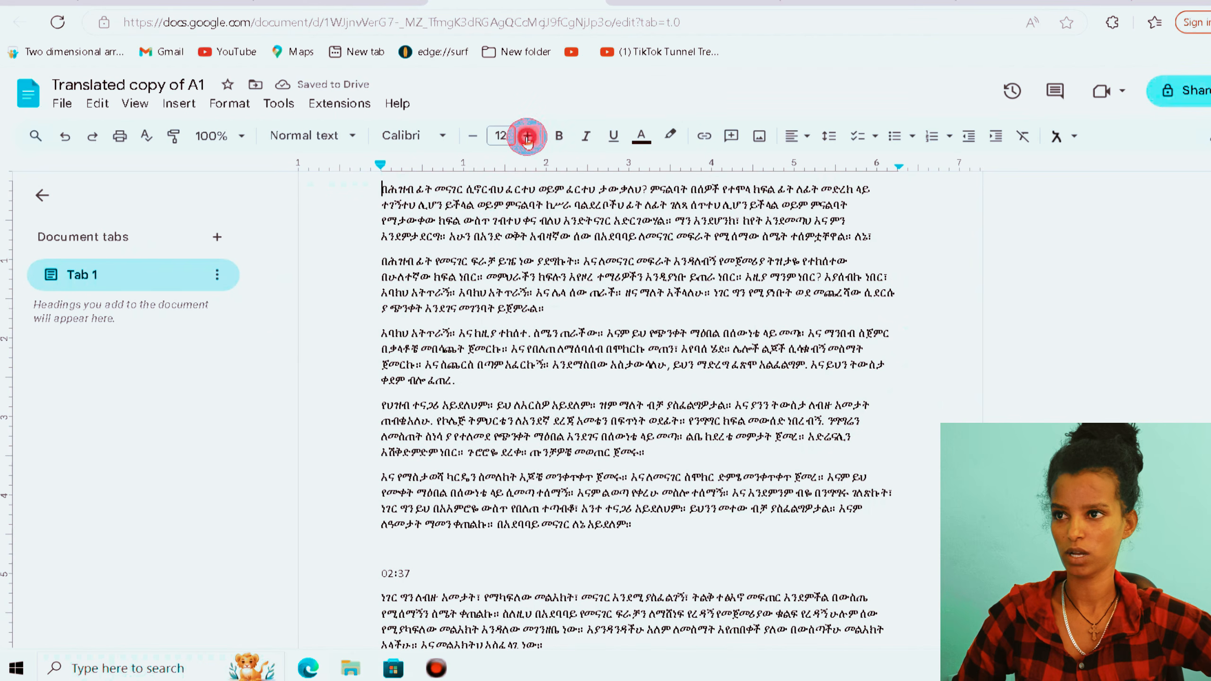
pyautogui.click(241, 136)
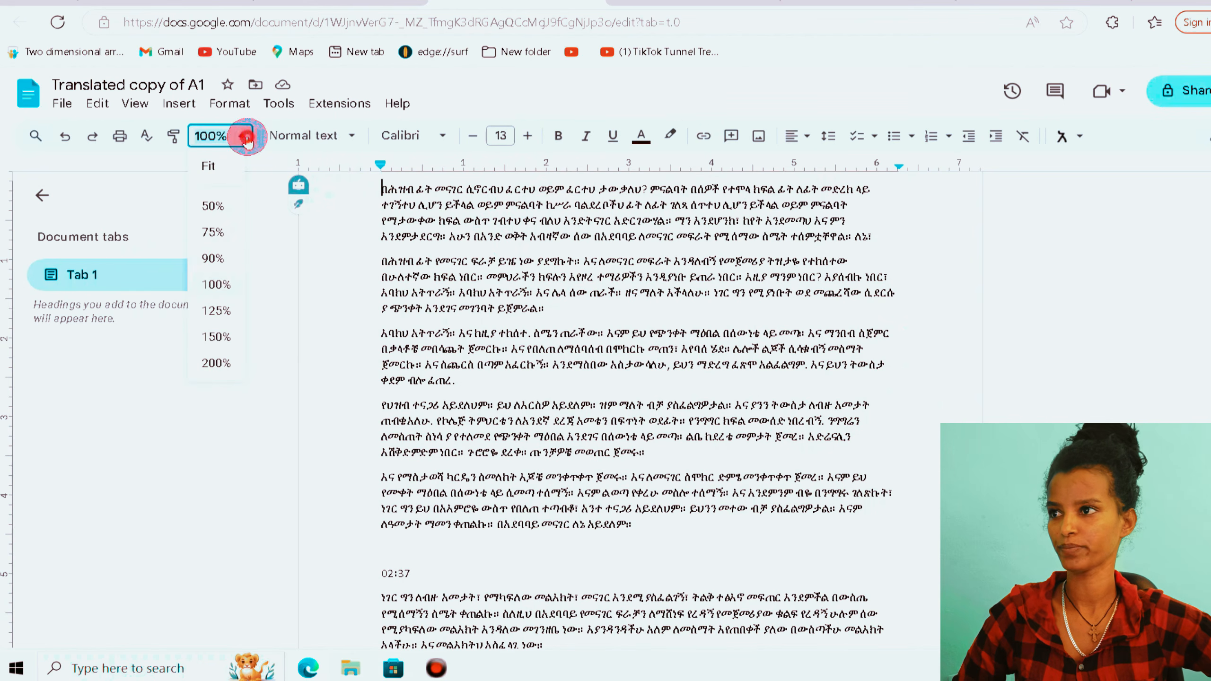
pyautogui.click(214, 311)
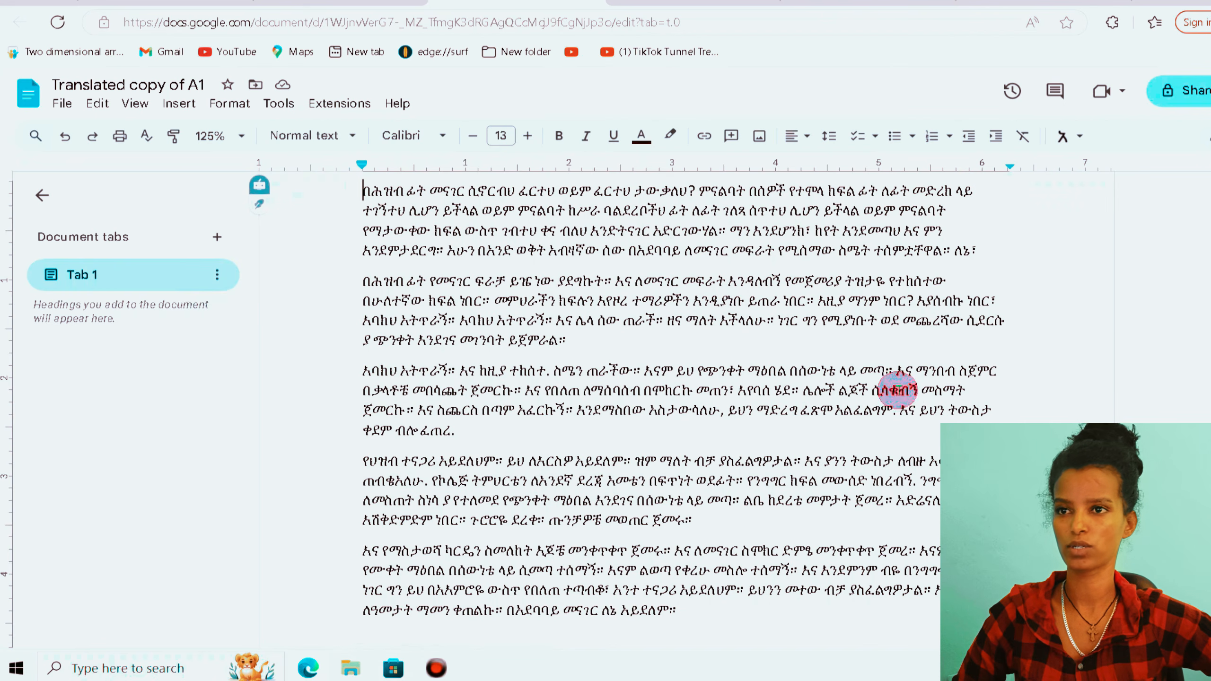
pyautogui.scroll(-7, 947, 399)
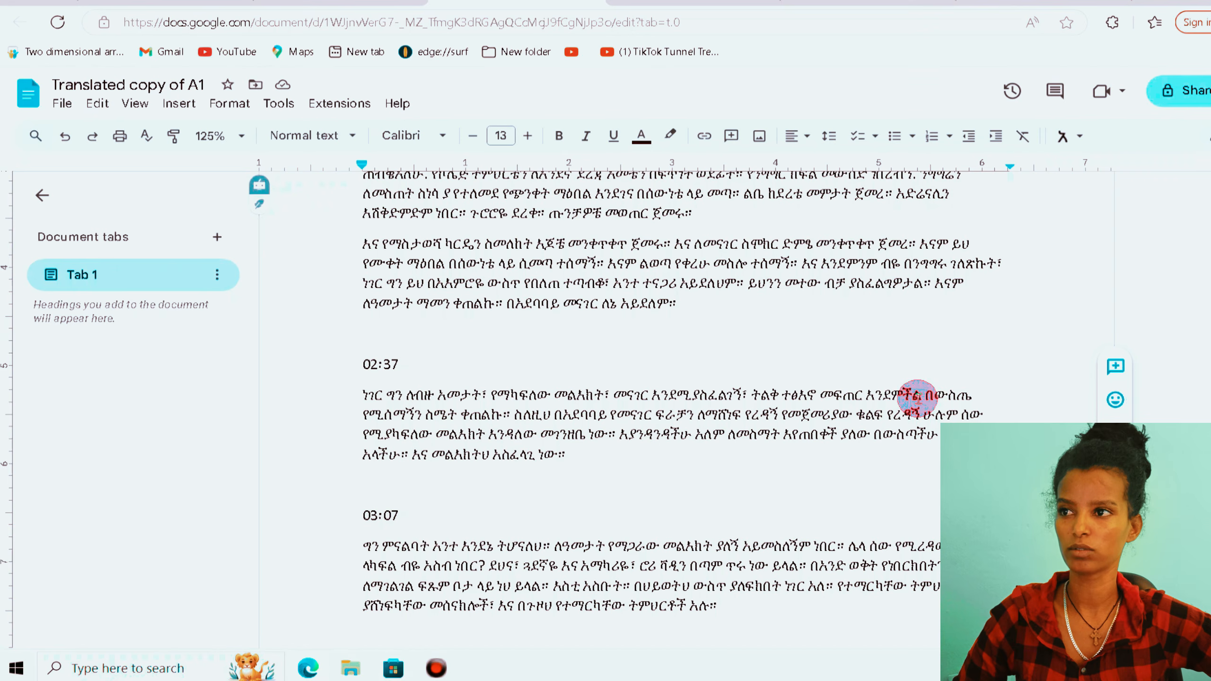
pyautogui.scroll(8, 918, 398)
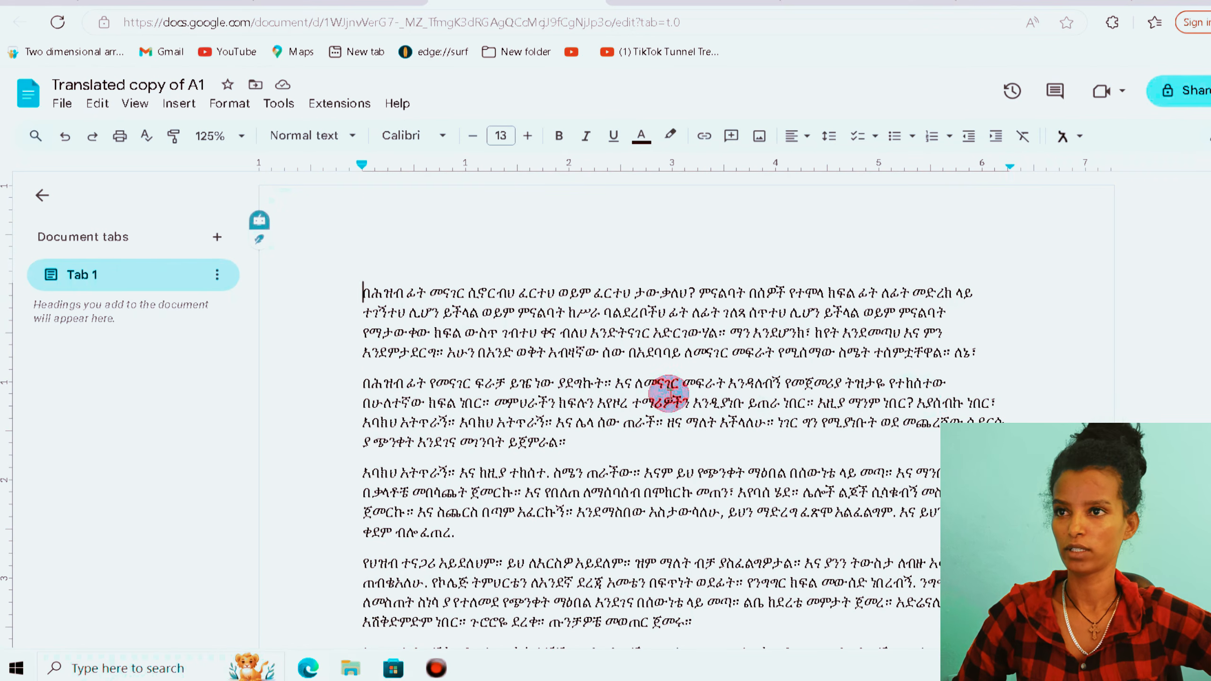
# Download the translated copy as a PDF document and dismiss the download manager's link-capture tip.
pyautogui.click(61, 104)
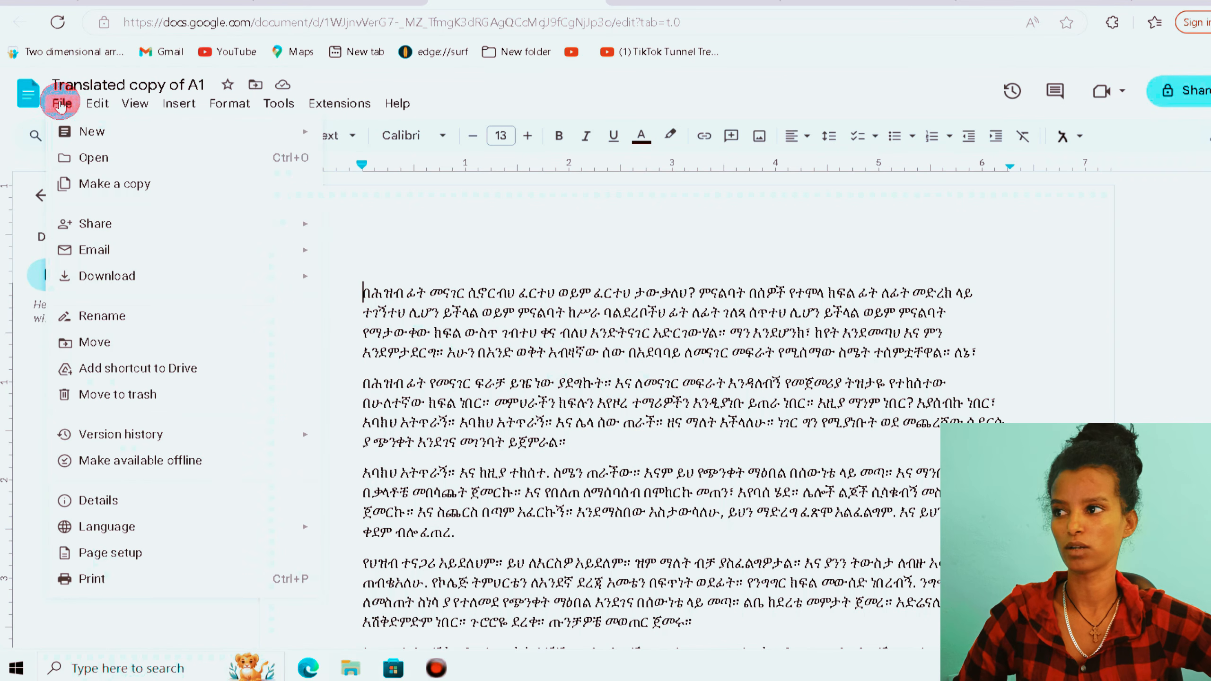
pyautogui.click(106, 278)
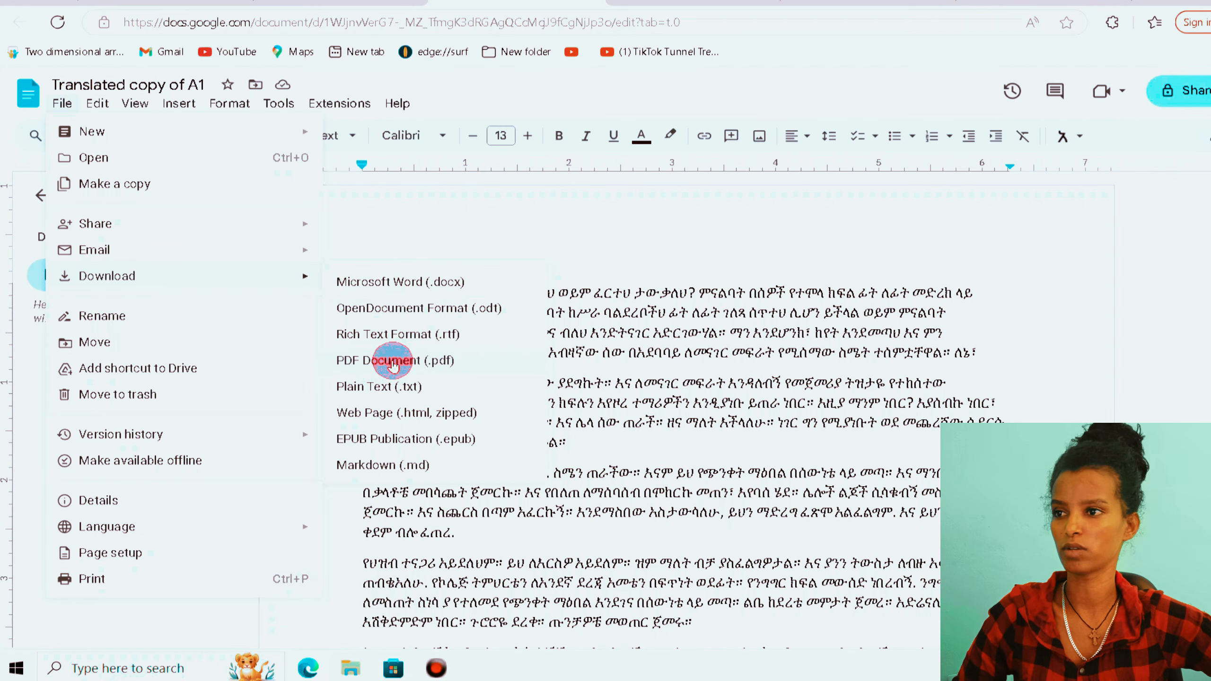
pyautogui.click(393, 361)
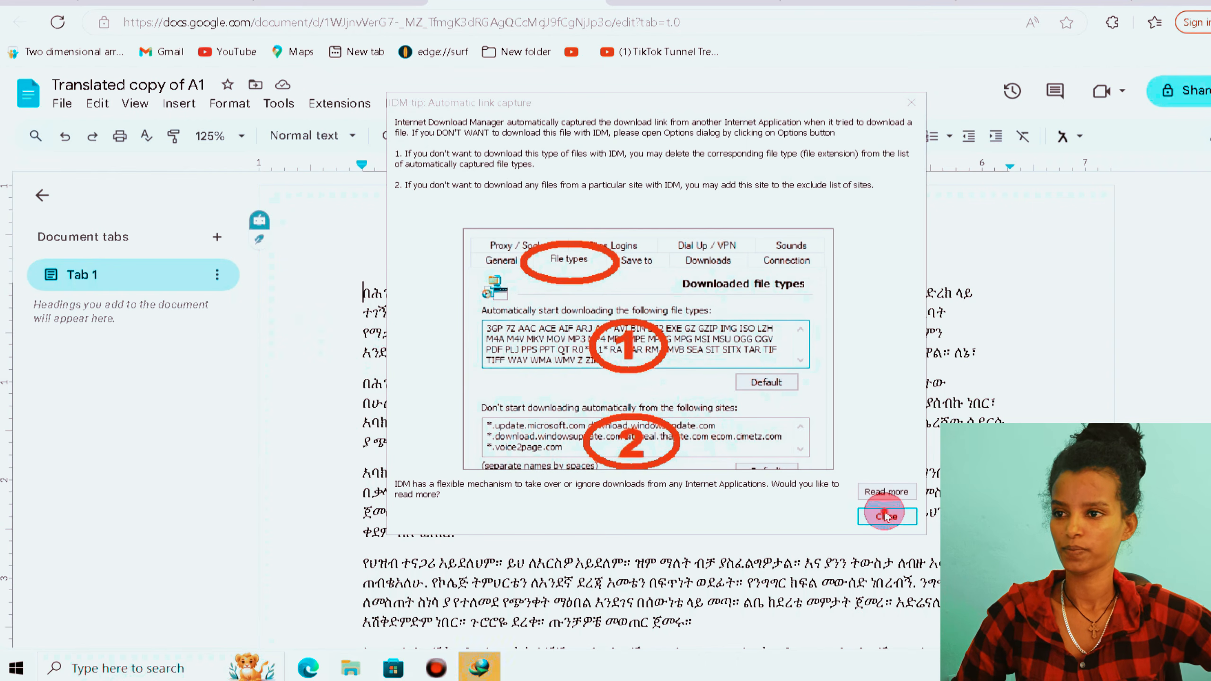
pyautogui.click(885, 516)
pyautogui.click(642, 394)
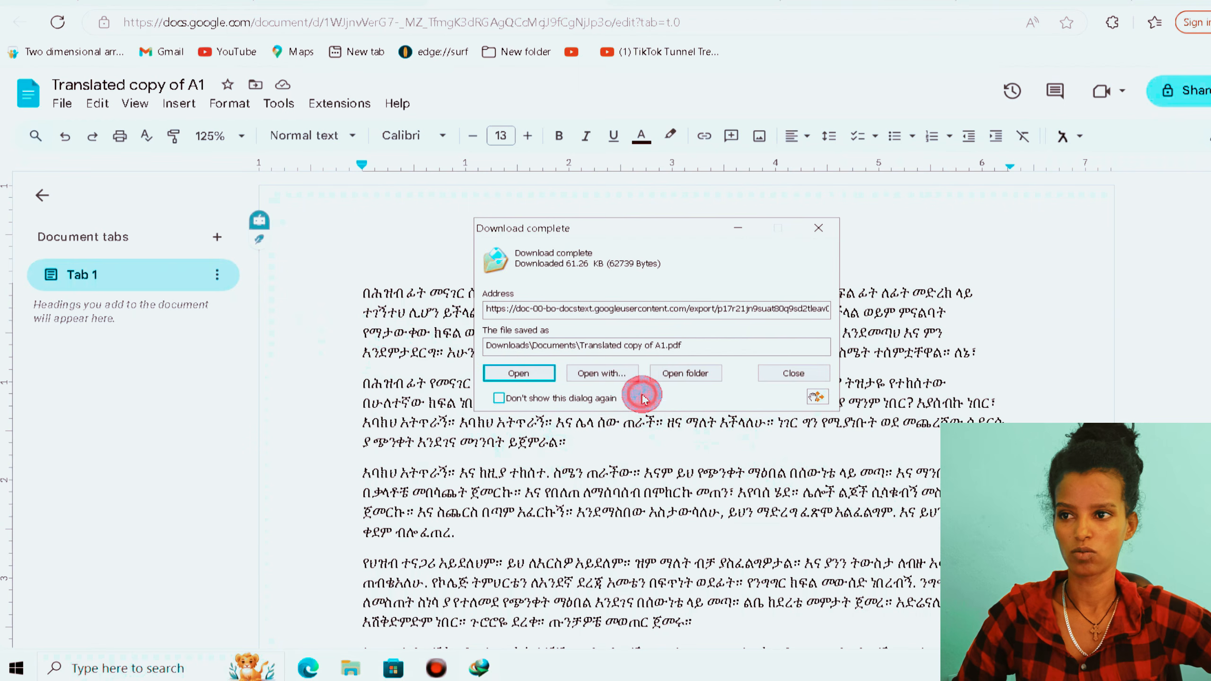
# Open the downloaded PDF with Microsoft Edge, fit it to the page width and read through the Amharic transcript.
pyautogui.click(615, 375)
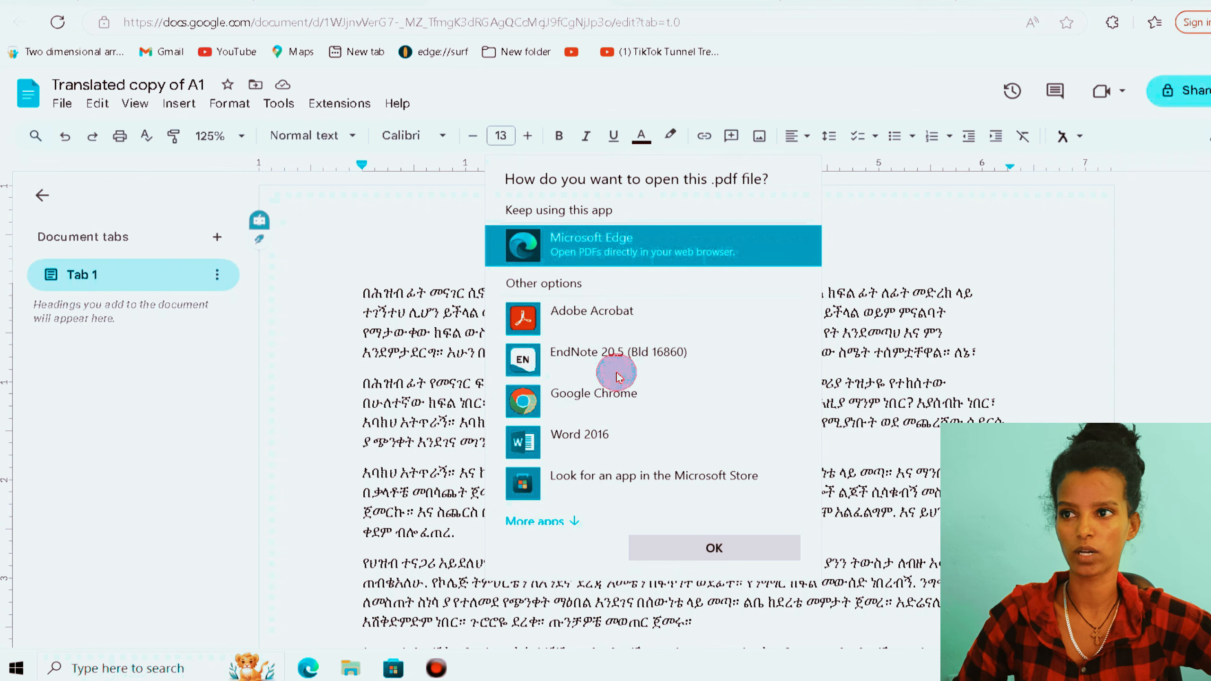
pyautogui.click(718, 545)
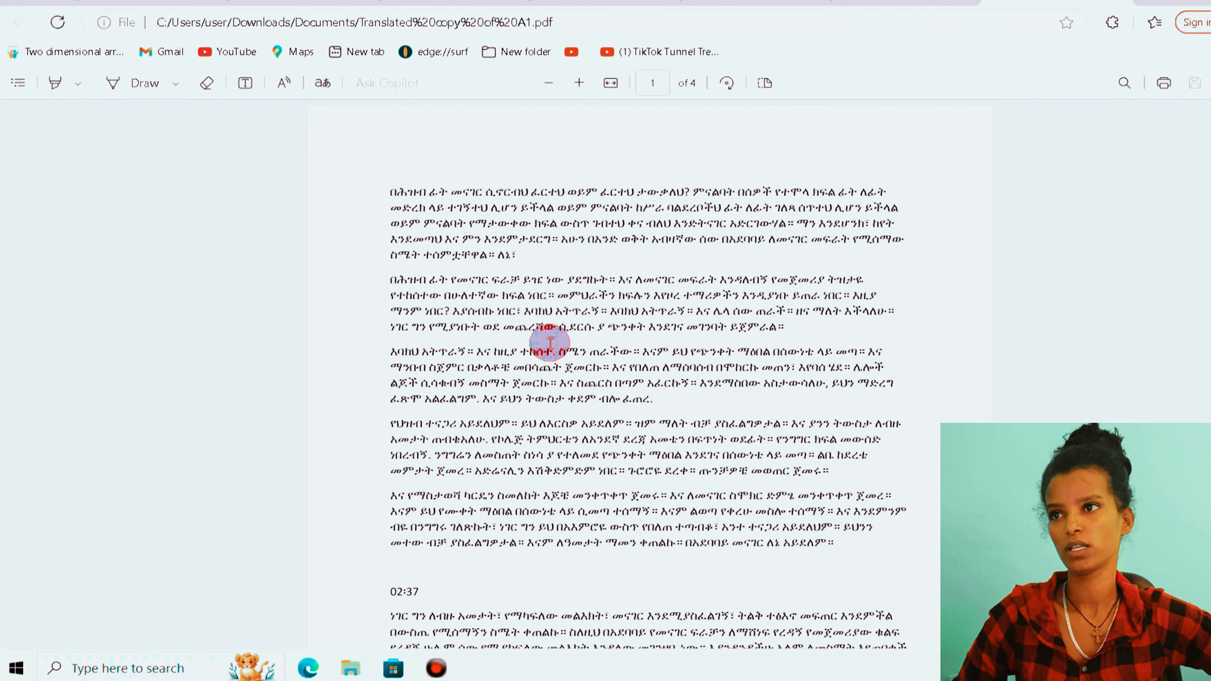
pyautogui.click(609, 83)
pyautogui.scroll(-10, 666, 355)
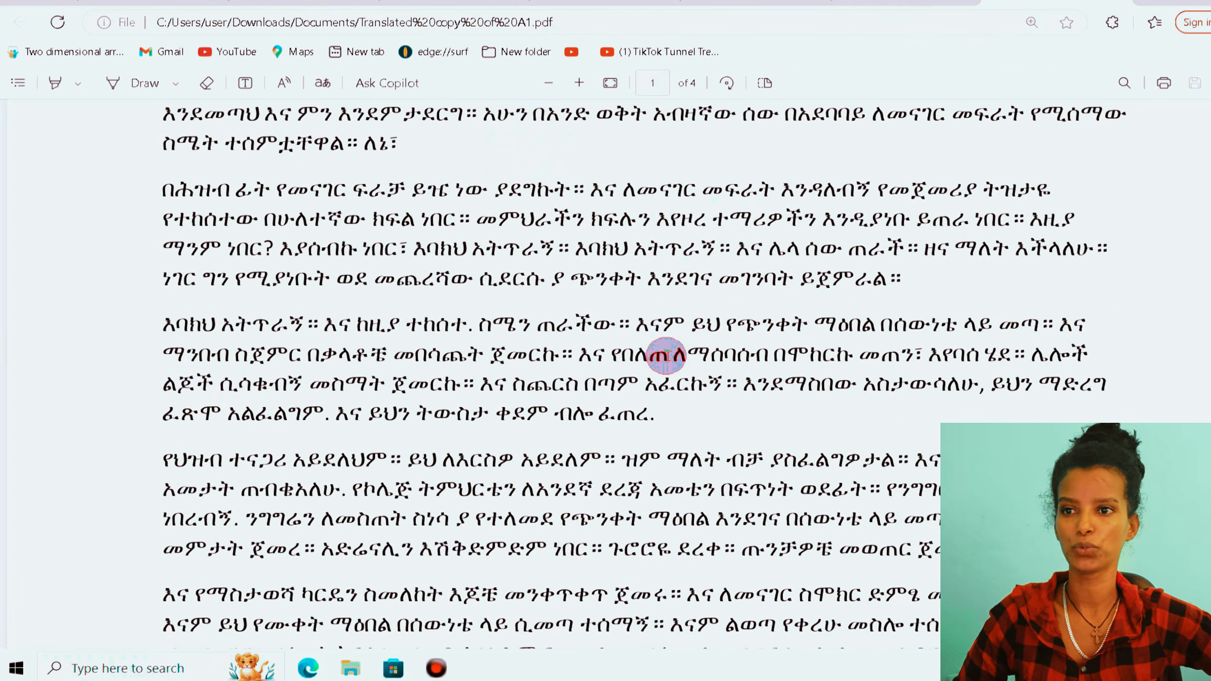
pyautogui.scroll(-15, 666, 356)
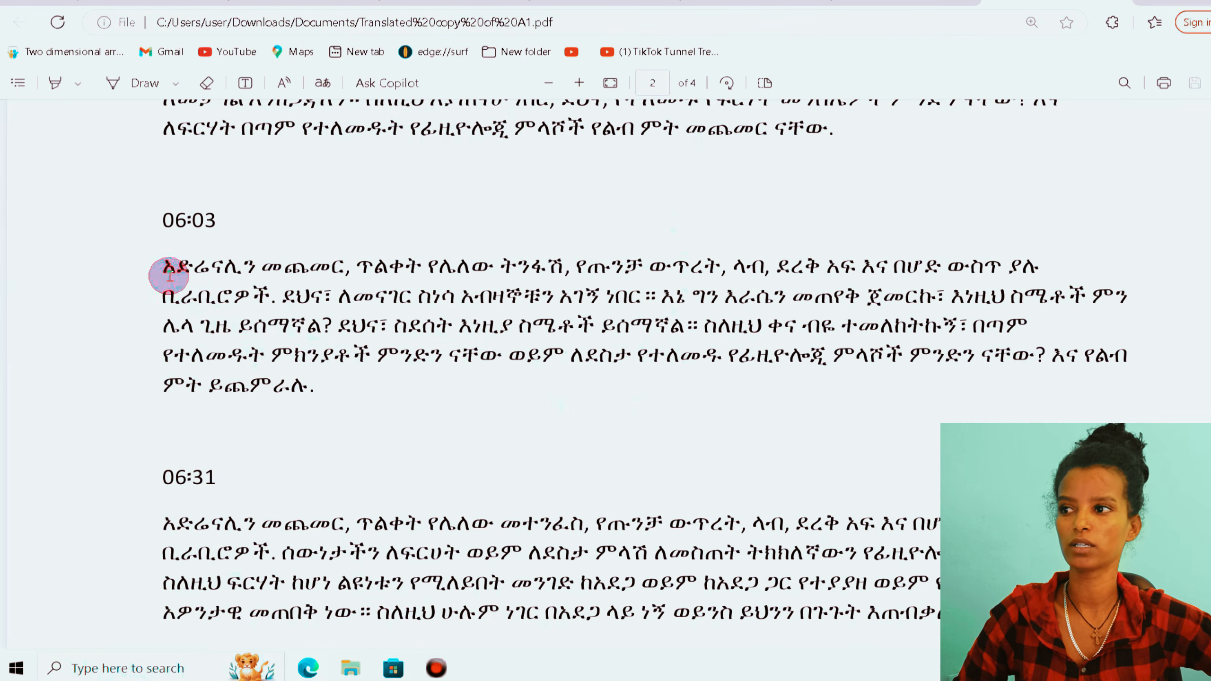
pyautogui.scroll(-5, 585, 382)
pyautogui.scroll(-5, 586, 381)
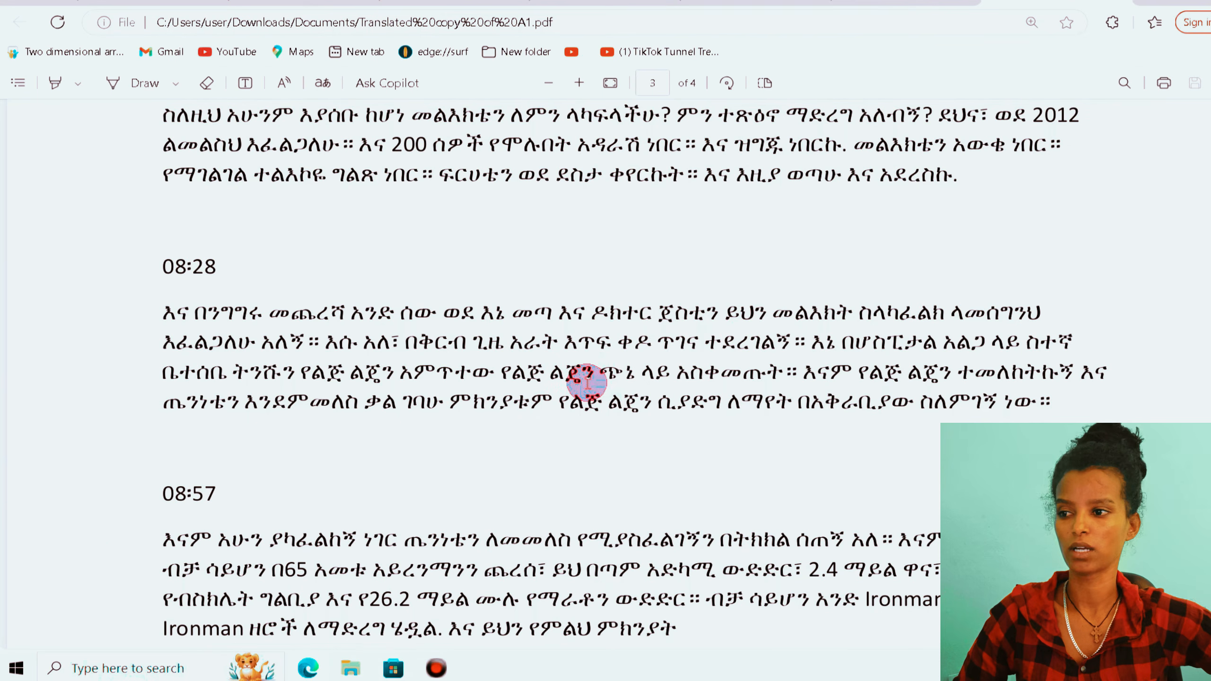
pyautogui.moveTo(299, 665)
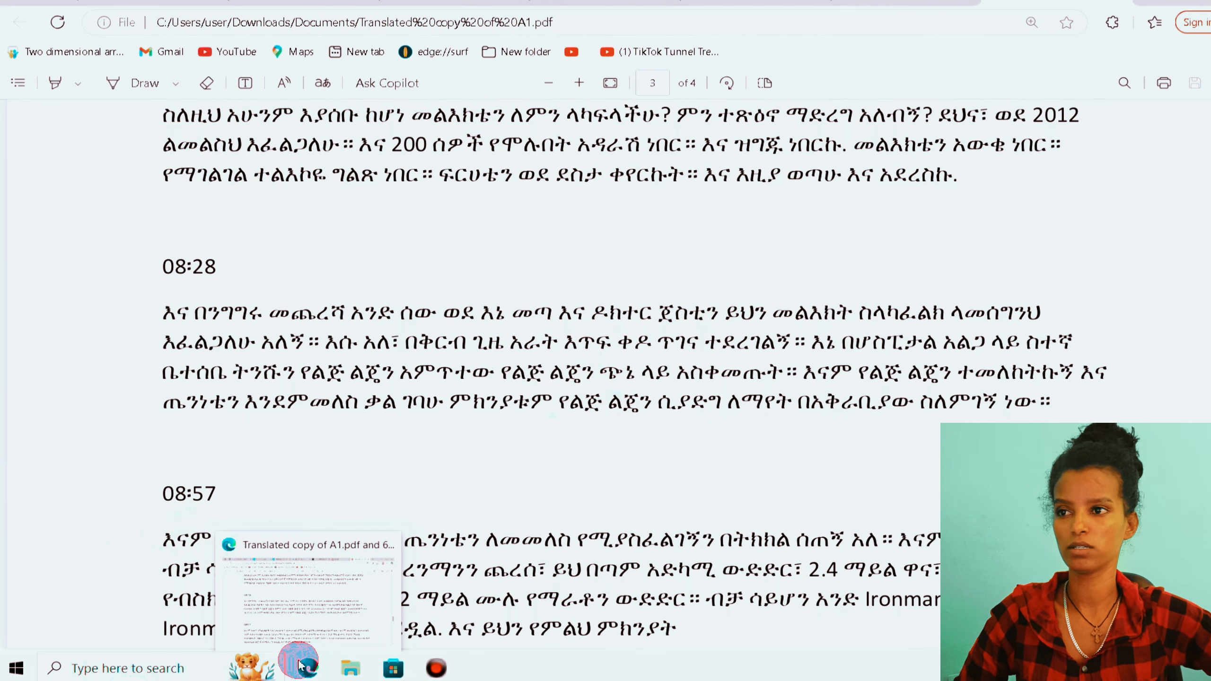
pyautogui.click(306, 668)
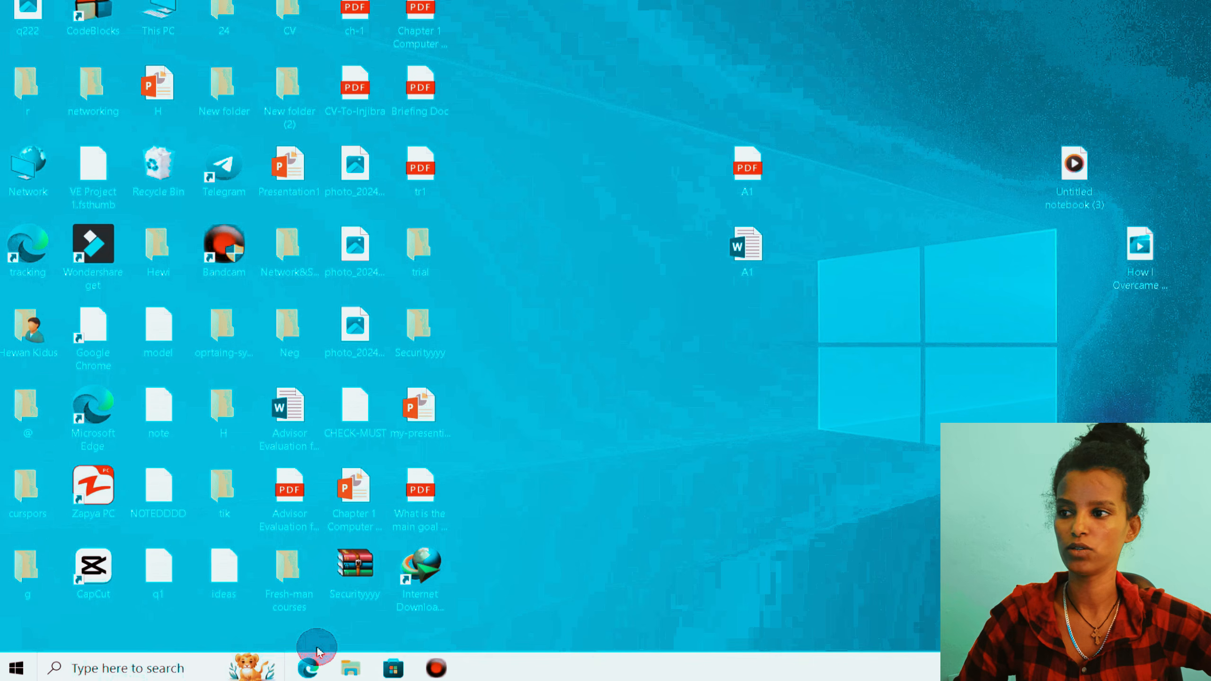
pyautogui.click(313, 666)
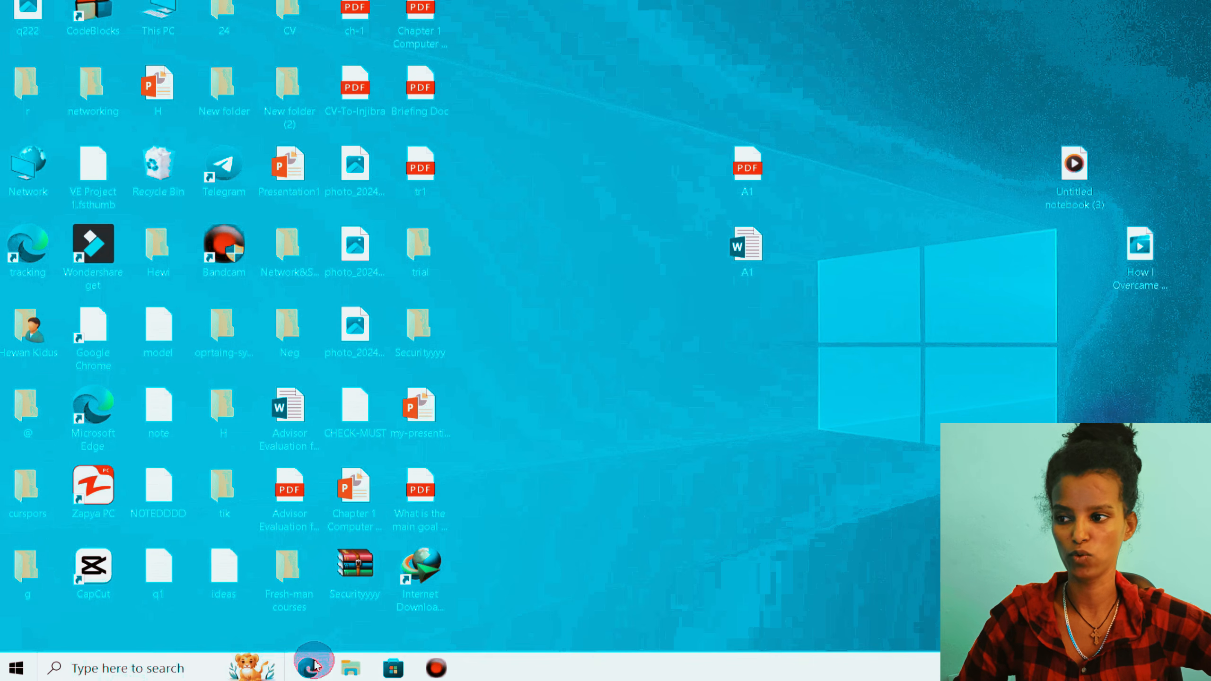
pyautogui.click(284, 605)
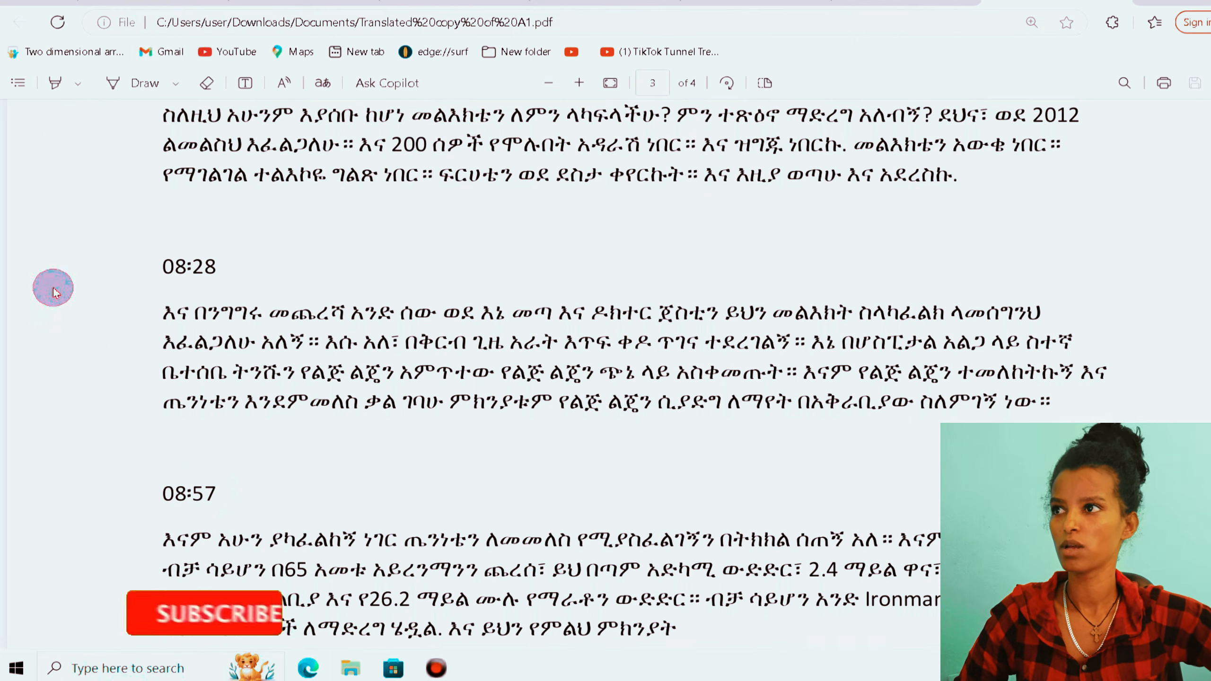
# Return to the Riverside transcription page and reload it to get a fresh file upload screen.
pyautogui.click(176, 21)
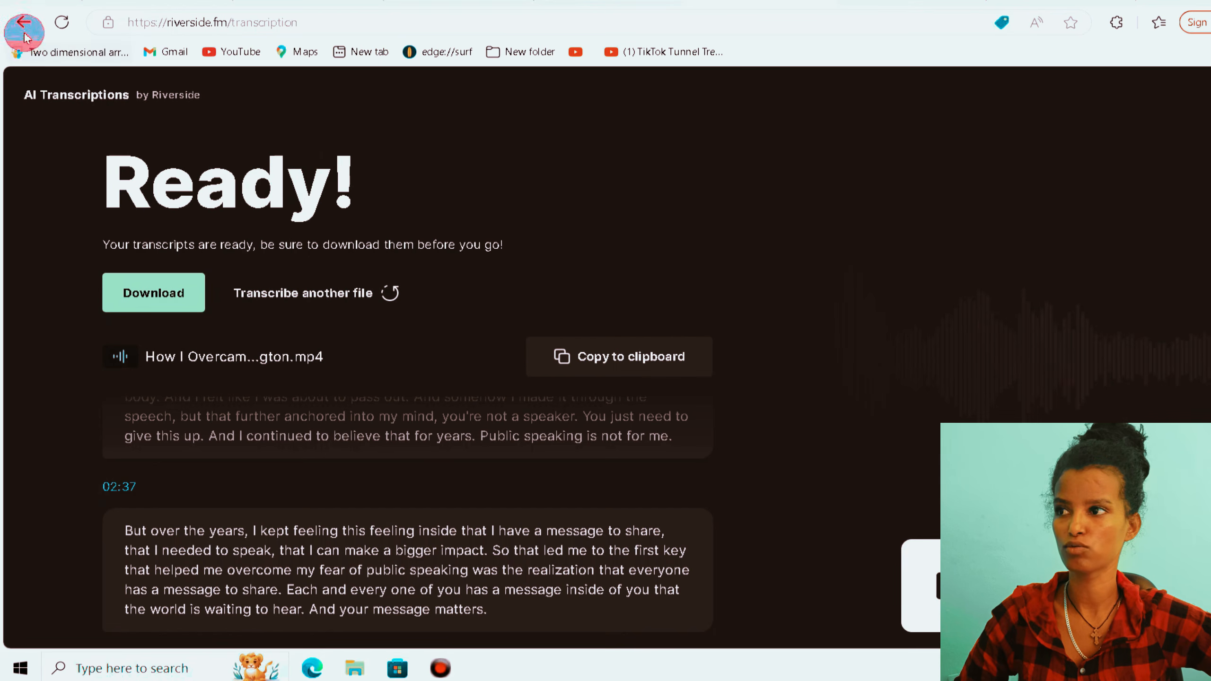
pyautogui.click(61, 22)
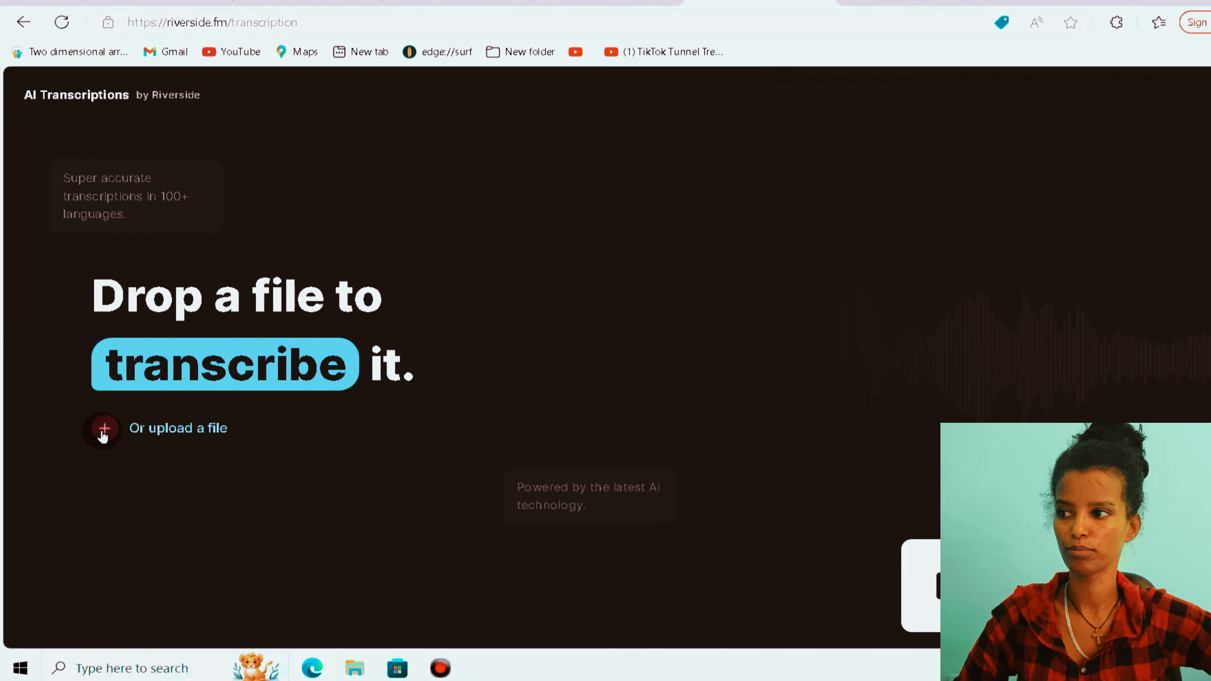
# Choose the WAV file Untitled notebook (3) from the Desktop for transcription, and start transcribing it after confirming the human check.
pyautogui.click(102, 432)
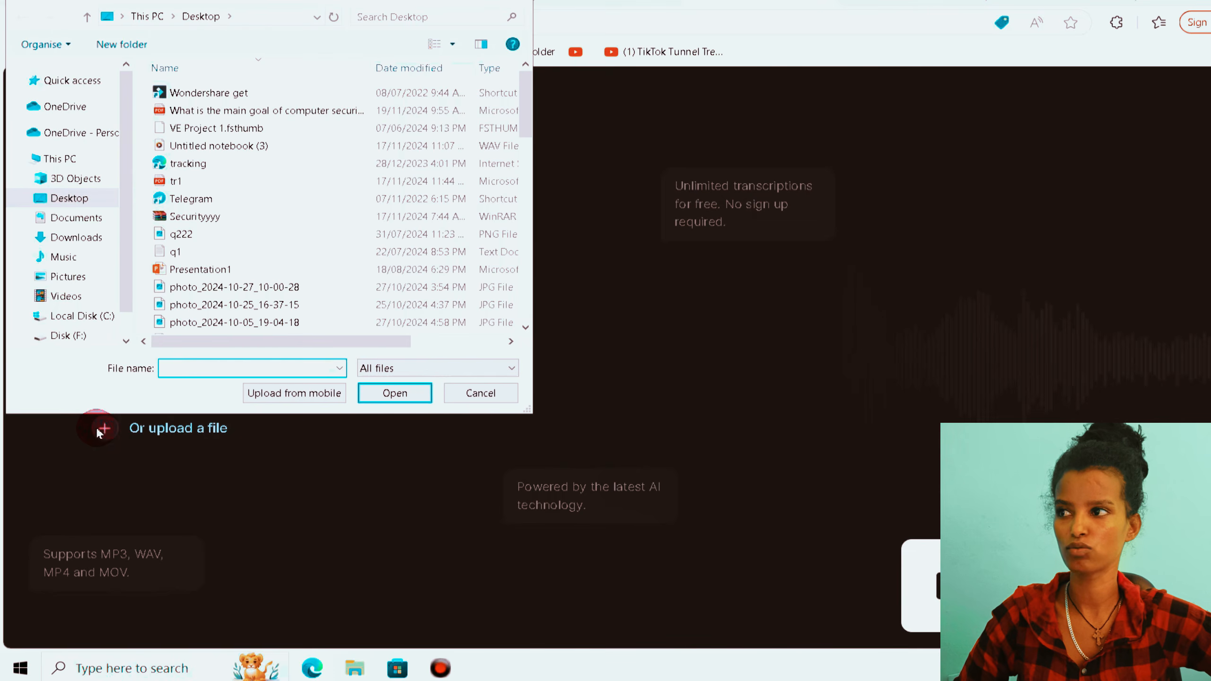
pyautogui.click(80, 203)
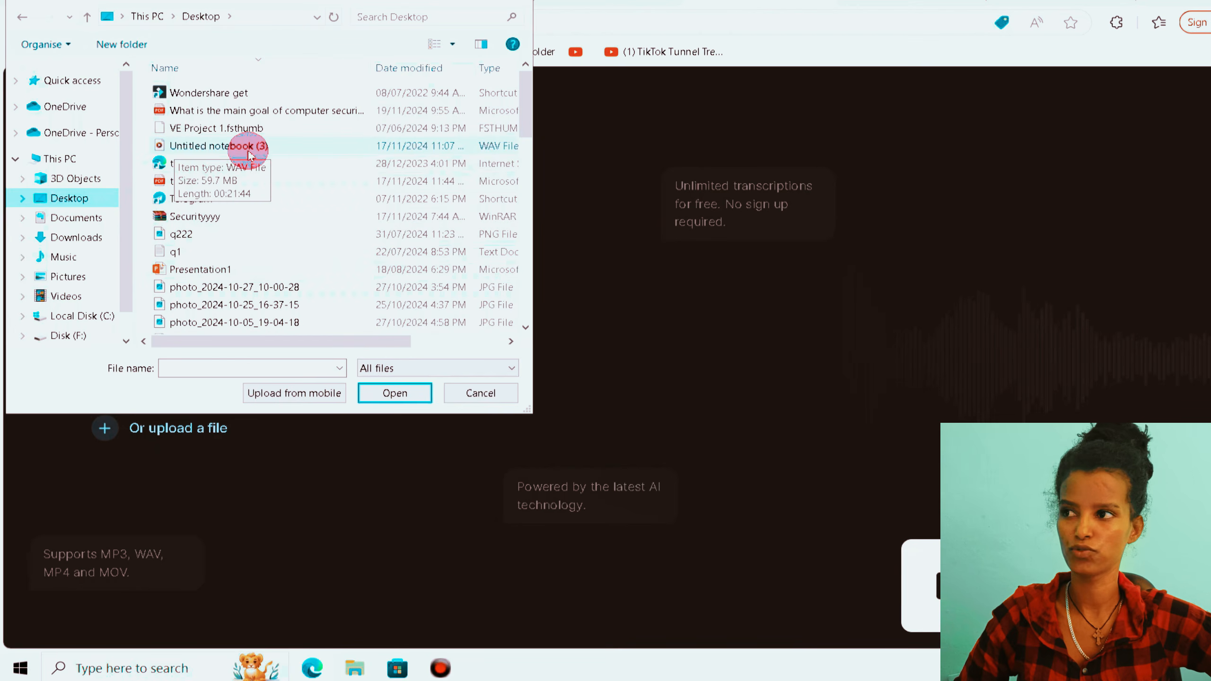
pyautogui.click(221, 148)
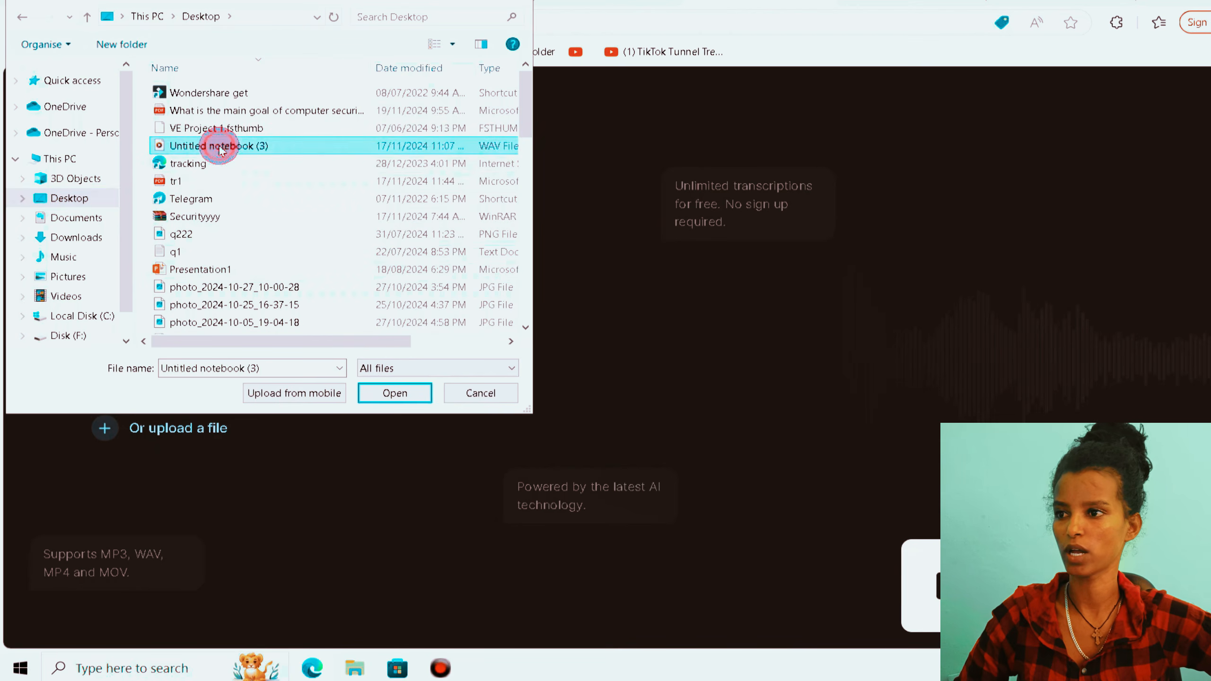
pyautogui.click(388, 393)
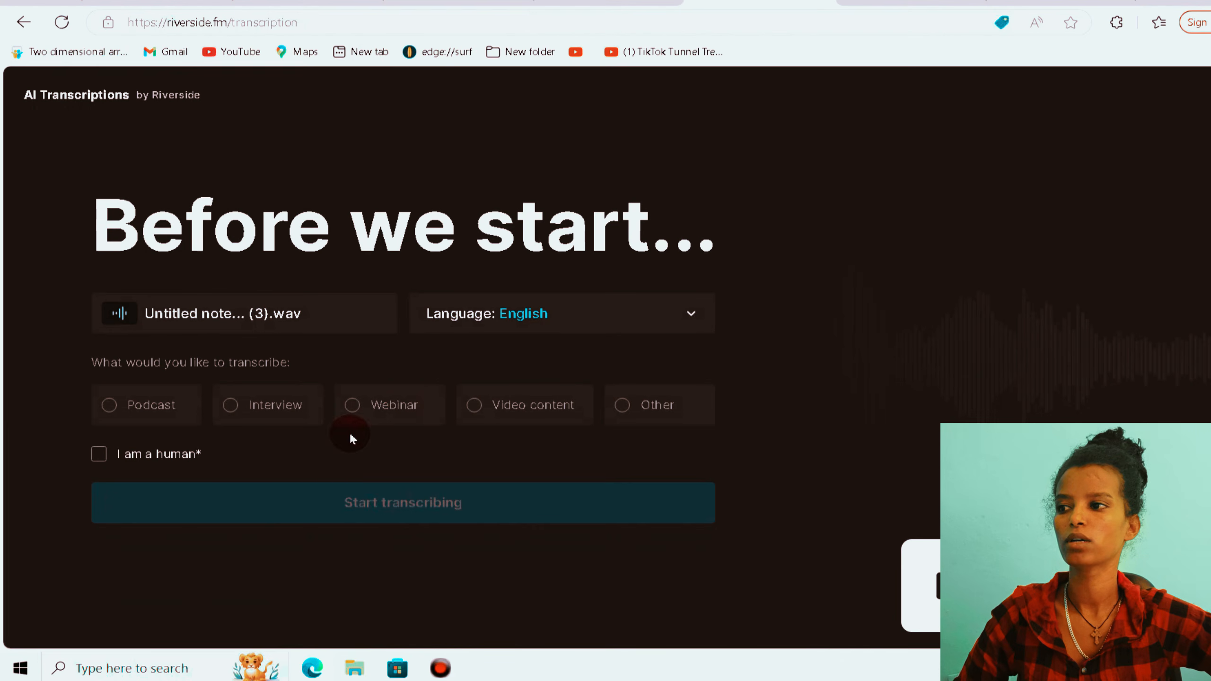
pyautogui.click(103, 457)
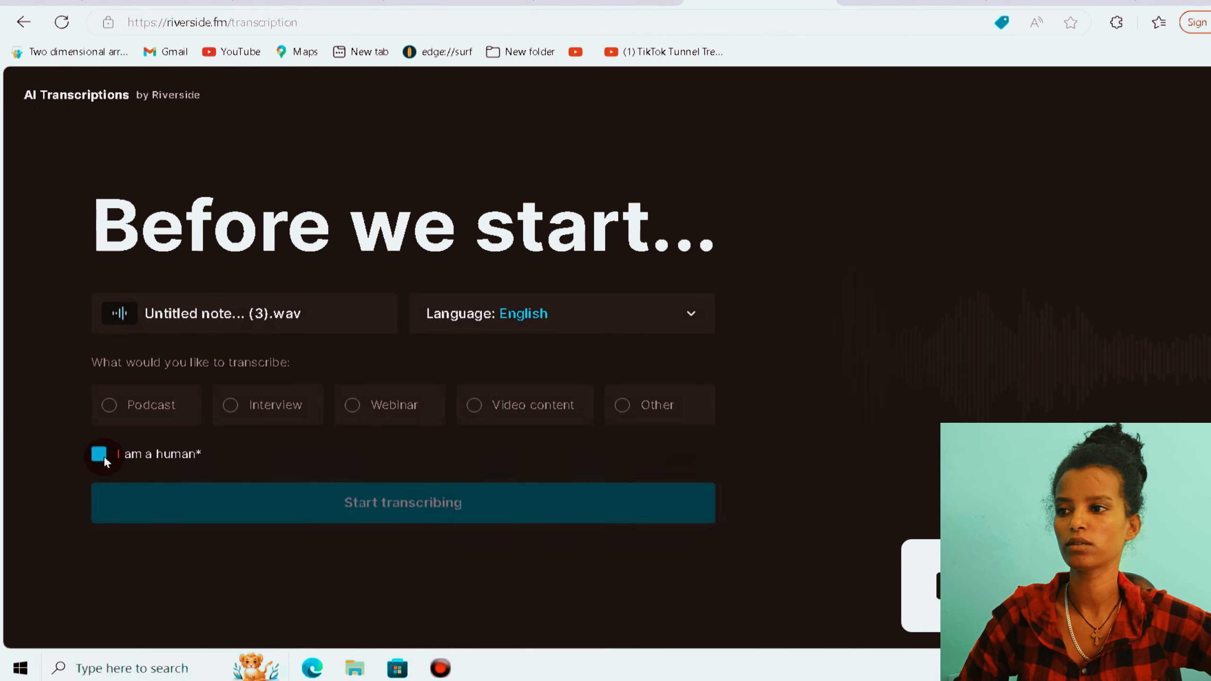
pyautogui.click(351, 503)
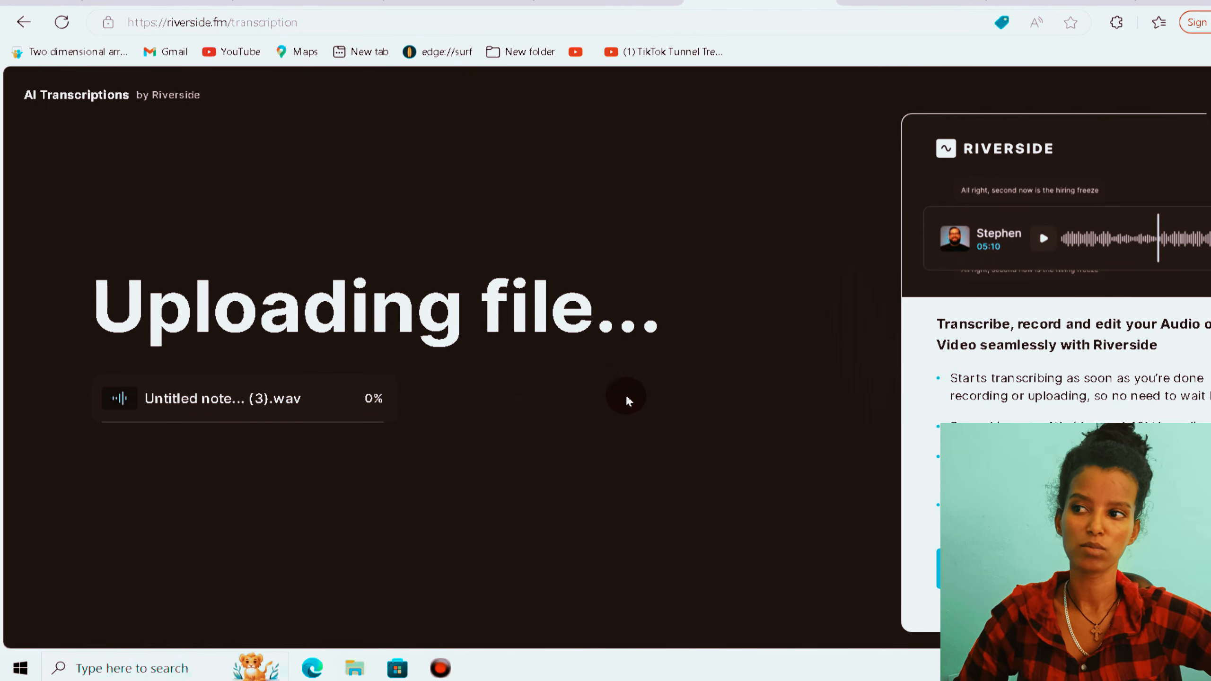